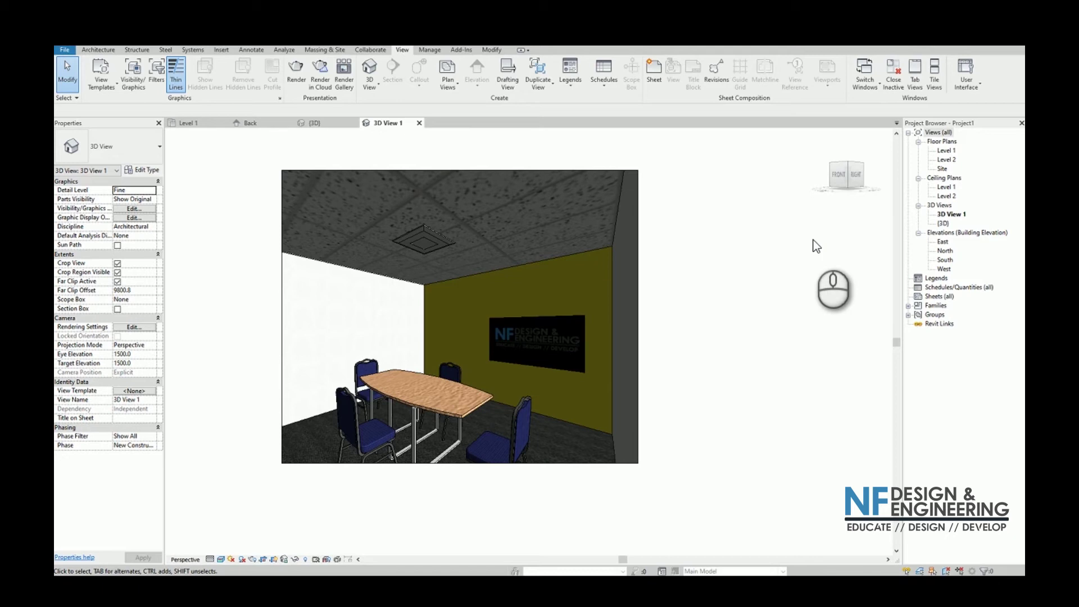
Start a new family and browse the English template folder to the metric lighting fixture templates.
{"action": "left_click", "coordinate": [65, 52]}
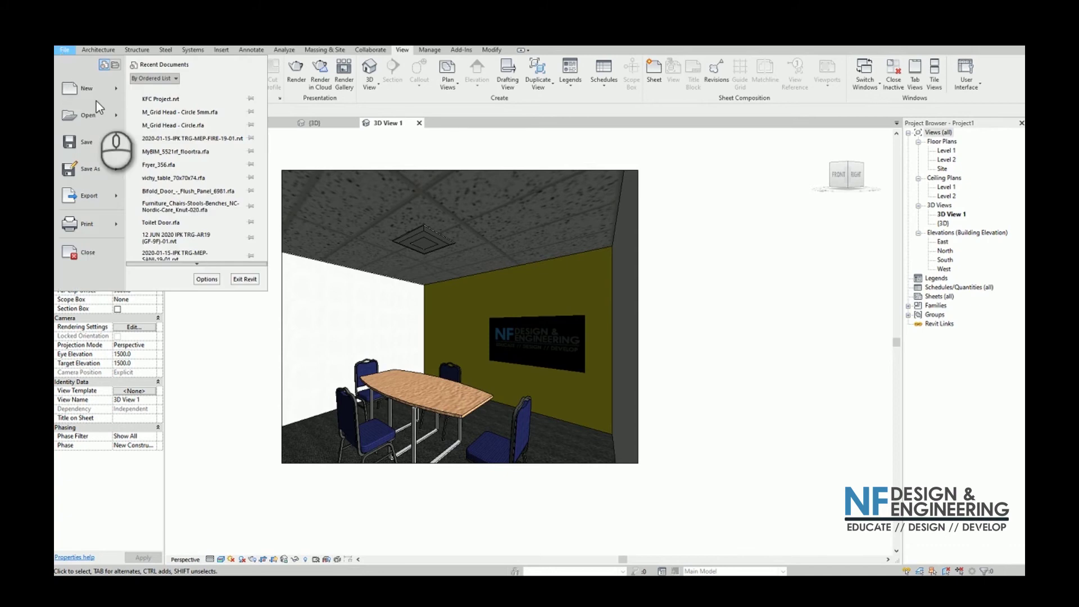
{"action": "left_click", "coordinate": [112, 89]}
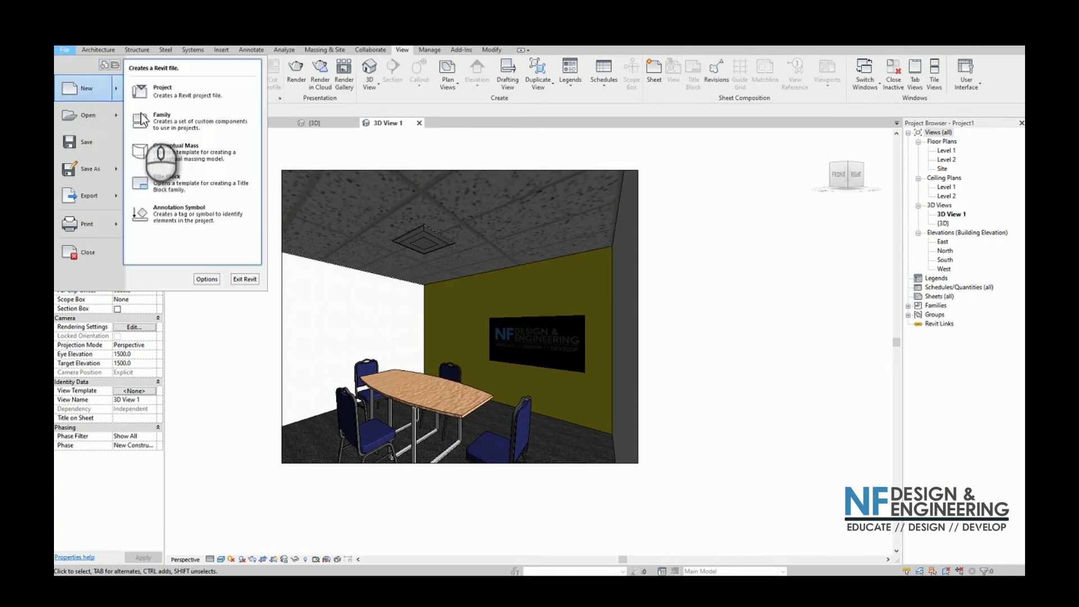
{"action": "left_click", "coordinate": [148, 120]}
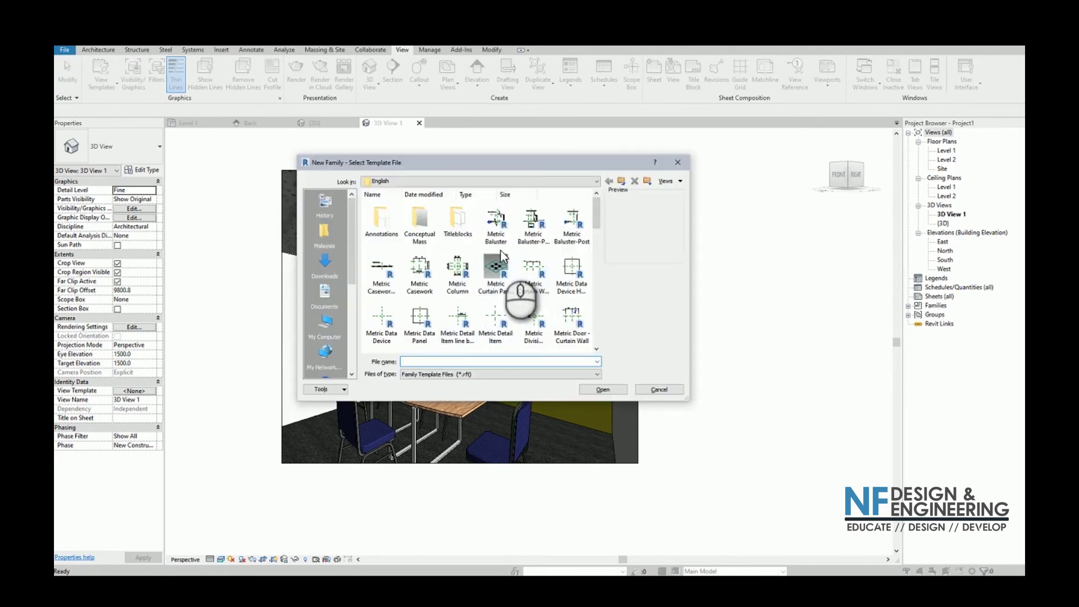
{"action": "scroll", "coordinate": [501, 264], "scroll_direction": "down", "scroll_amount": 2}
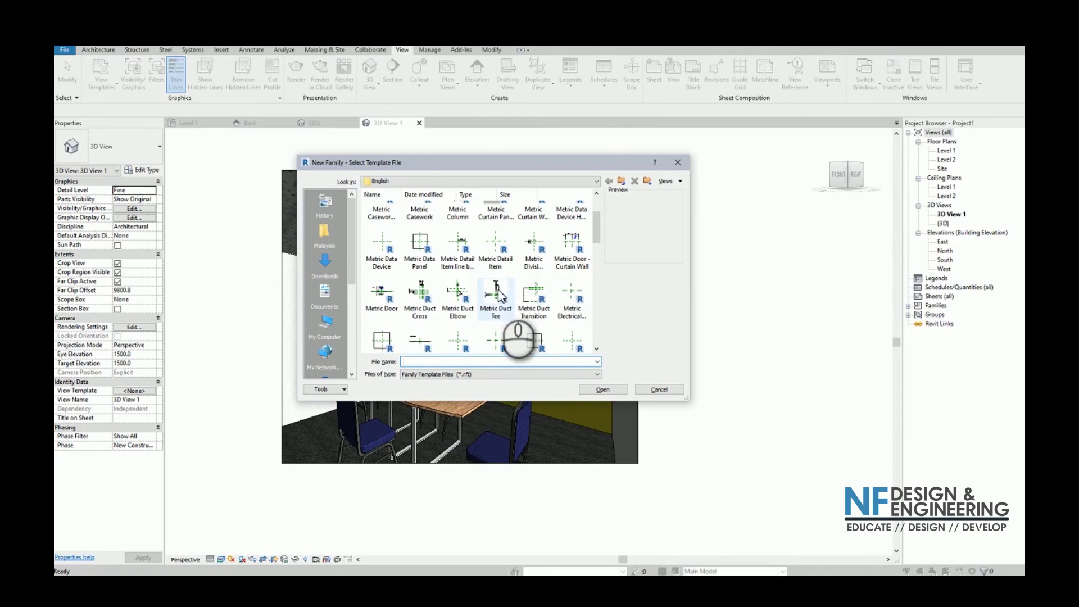
{"action": "scroll", "coordinate": [499, 296], "scroll_direction": "down", "scroll_amount": 5}
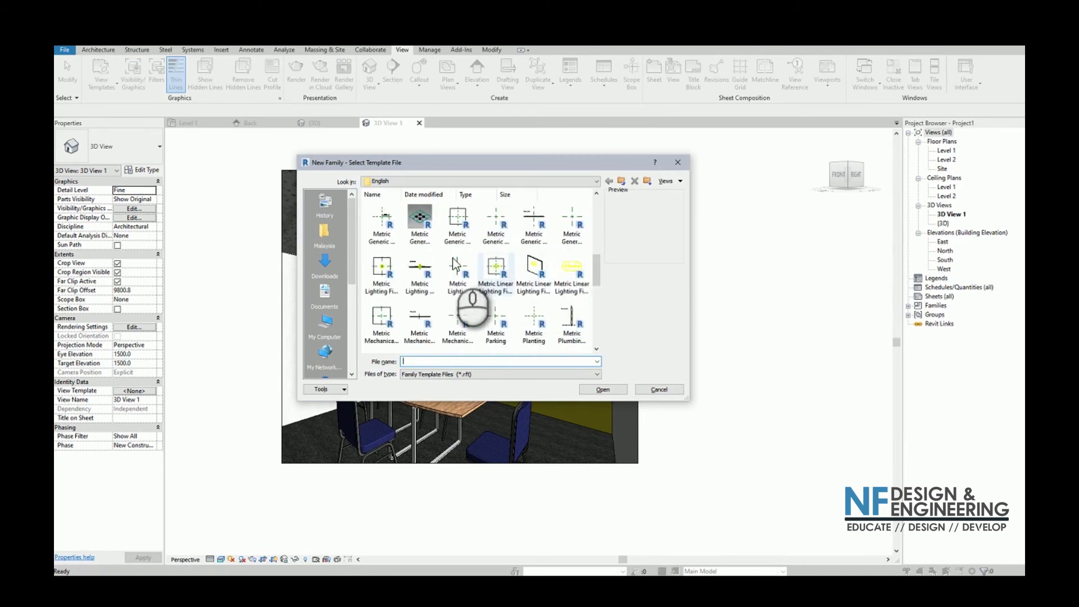
Compare the previews of the ceiling-based, wall-based and unhosted versions of the Metric Lighting Fixture and Metric Linear Lighting Fixture templates.
{"action": "left_click", "coordinate": [382, 275]}
{"action": "left_click", "coordinate": [420, 273]}
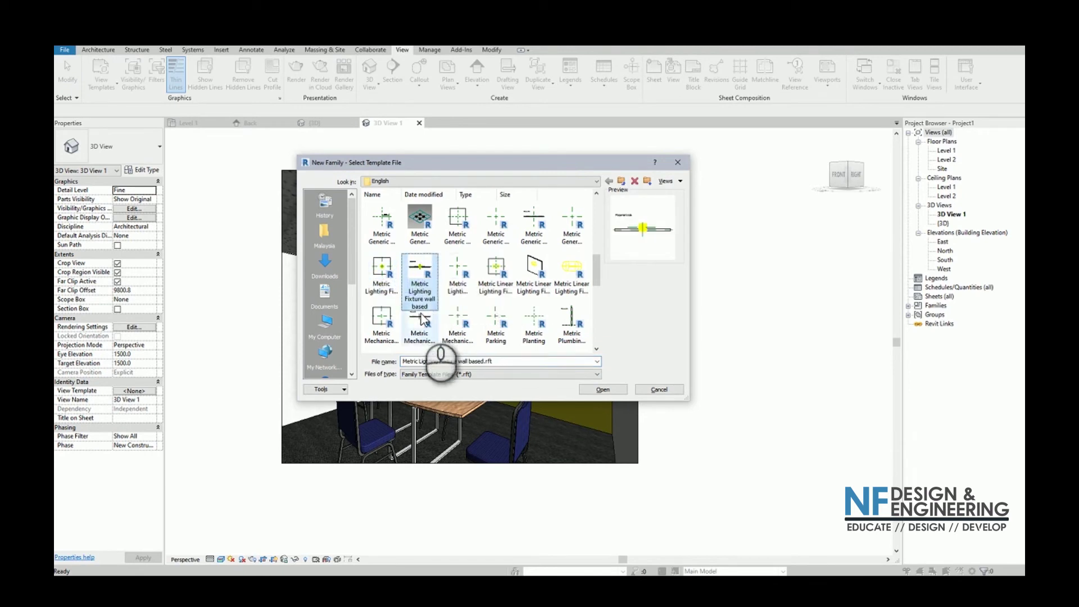
{"action": "left_click", "coordinate": [388, 289]}
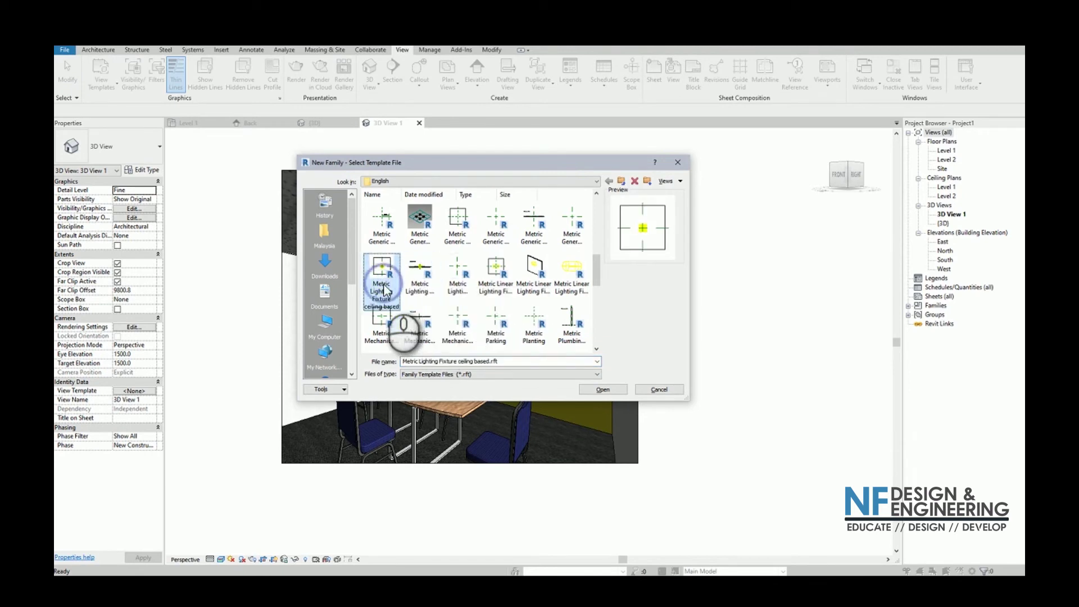
{"action": "left_click", "coordinate": [430, 293]}
{"action": "left_click", "coordinate": [460, 284]}
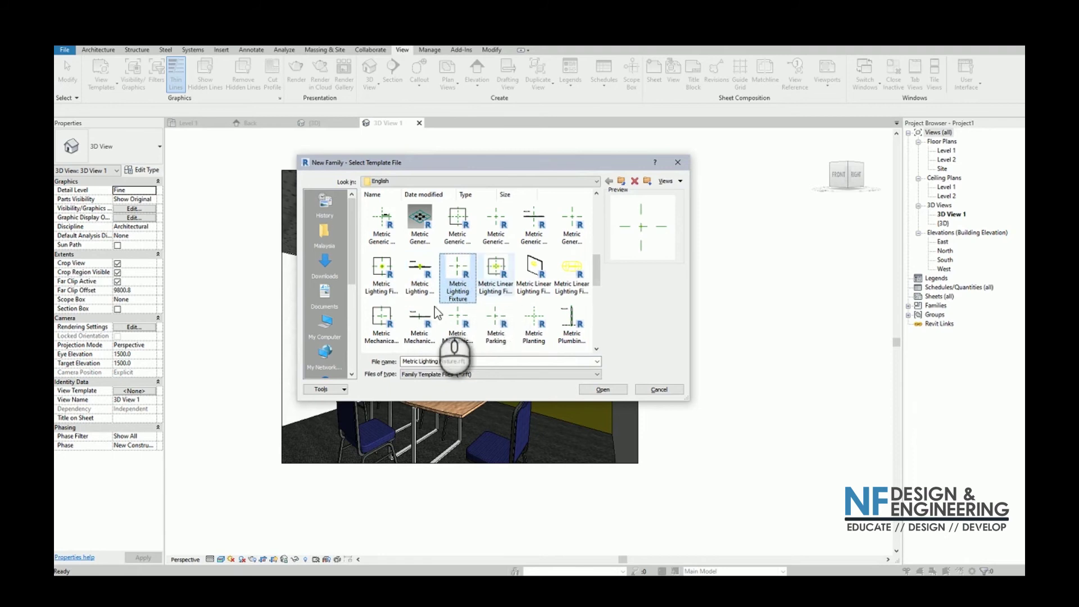
{"action": "left_click", "coordinate": [425, 275]}
{"action": "left_click", "coordinate": [487, 276]}
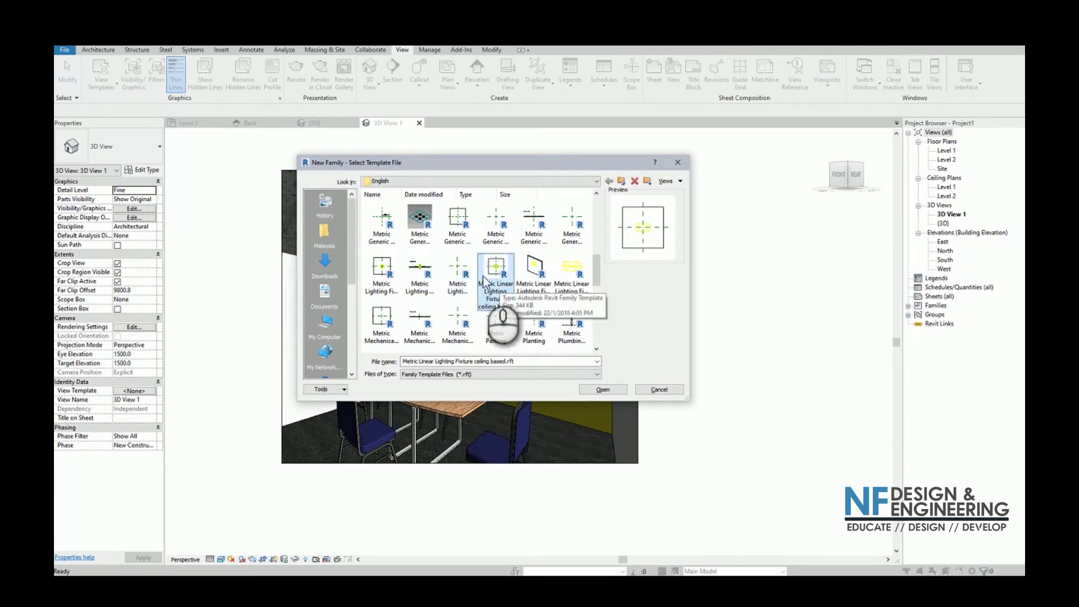
{"action": "left_click", "coordinate": [523, 274]}
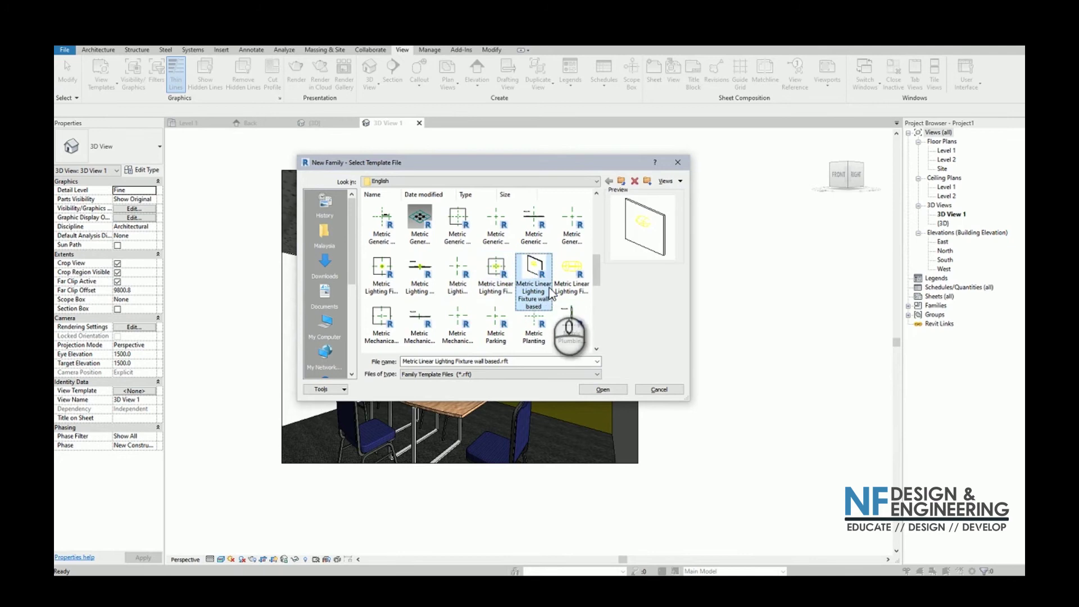
{"action": "left_click", "coordinate": [581, 277]}
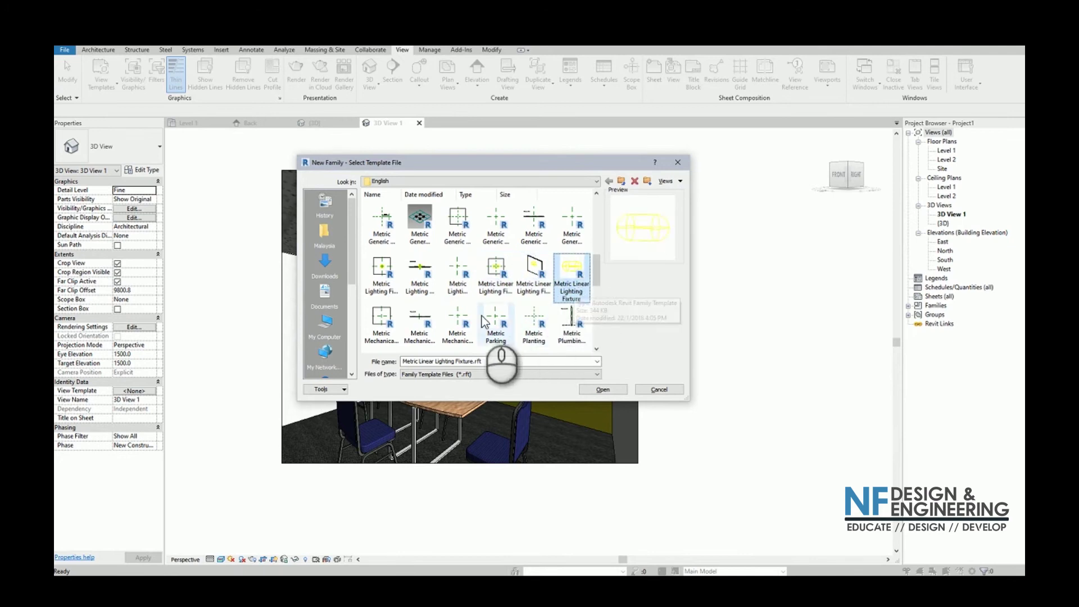
Create the new family from the template Metric Lighting Fixture ceiling based.rft.
{"action": "left_click", "coordinate": [385, 283]}
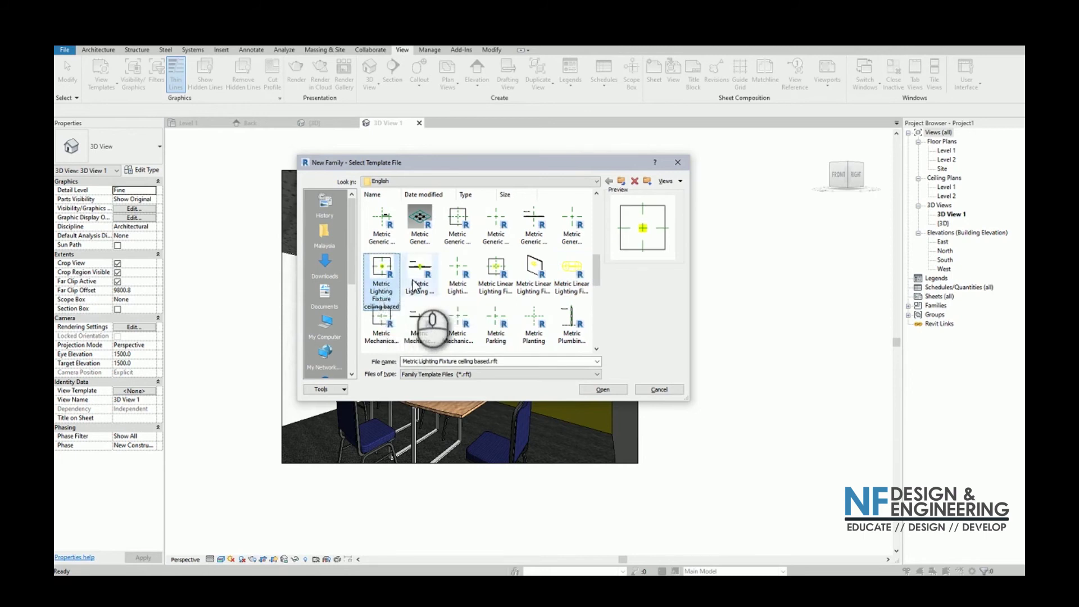
{"action": "left_click", "coordinate": [603, 390]}
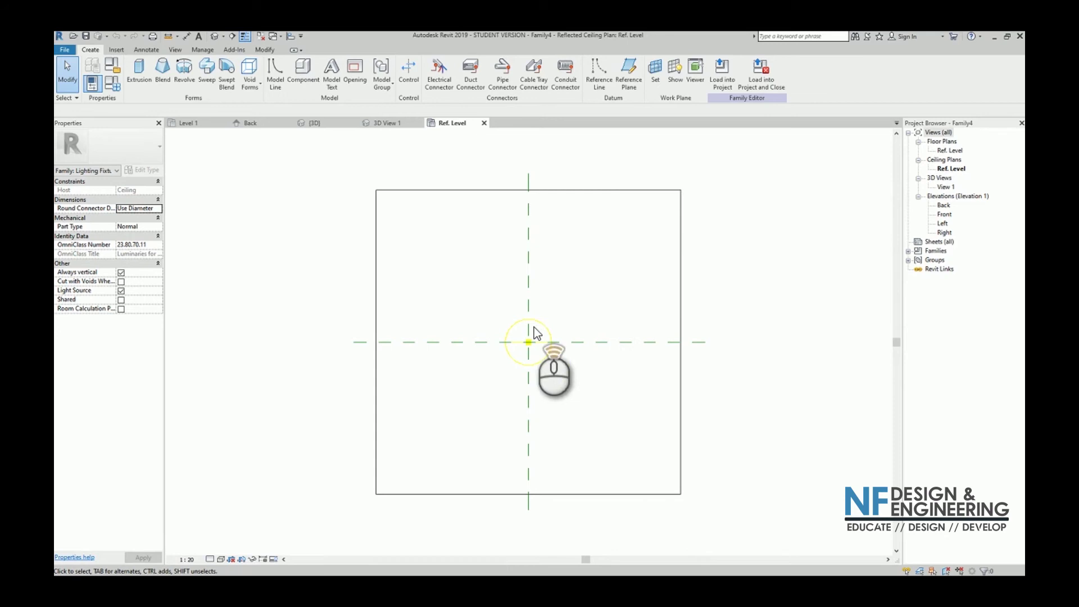
Start an extrusion and sketch a rectangle about 840 by 820 mm around the light source in the ceiling plan.
{"action": "scroll", "coordinate": [537, 332], "scroll_direction": "up", "scroll_amount": 2}
{"action": "scroll", "coordinate": [537, 333], "scroll_direction": "down", "scroll_amount": 2}
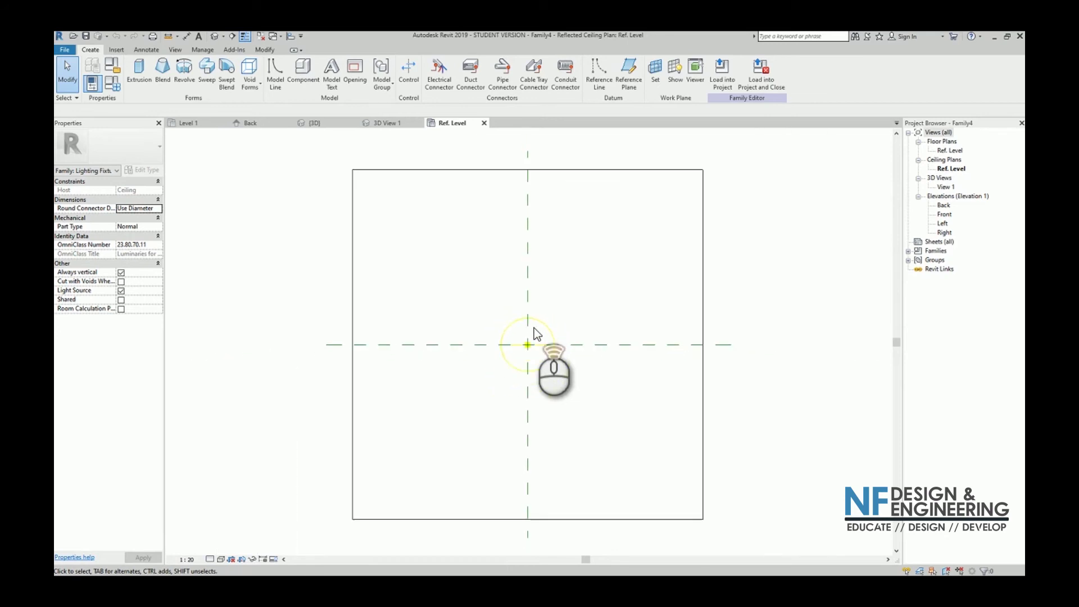
{"action": "scroll", "coordinate": [533, 330], "scroll_direction": "up", "scroll_amount": 1}
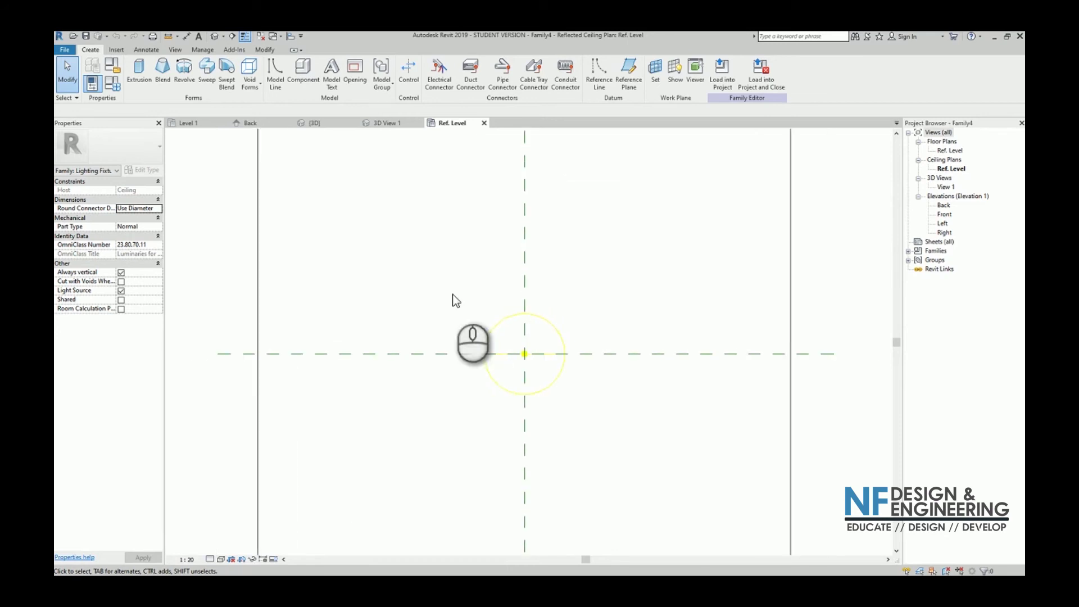
{"action": "left_click", "coordinate": [139, 82]}
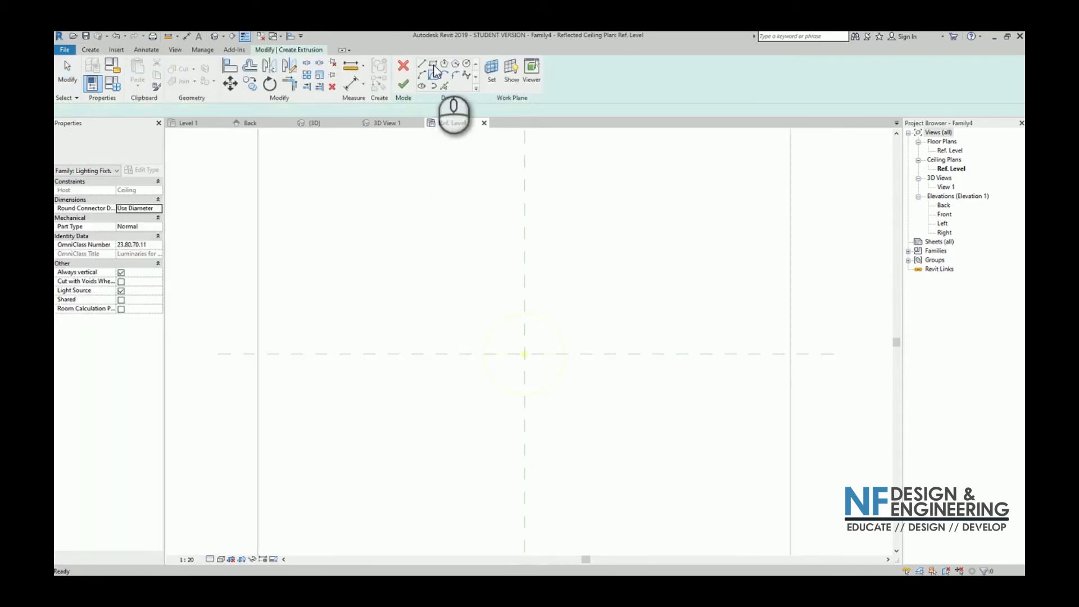
{"action": "left_click", "coordinate": [433, 64]}
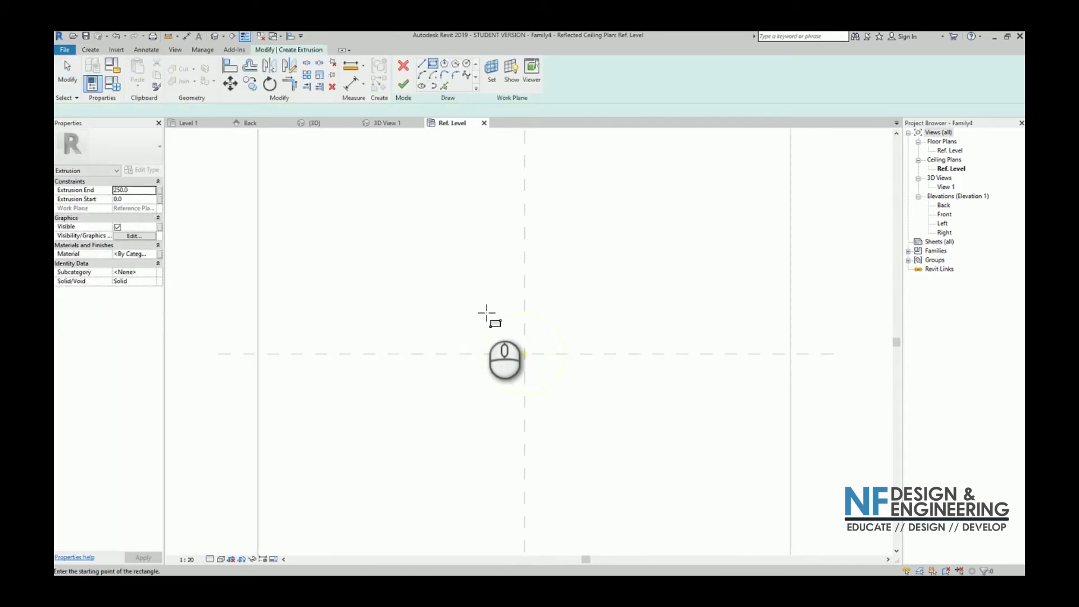
{"action": "left_click", "coordinate": [465, 302]}
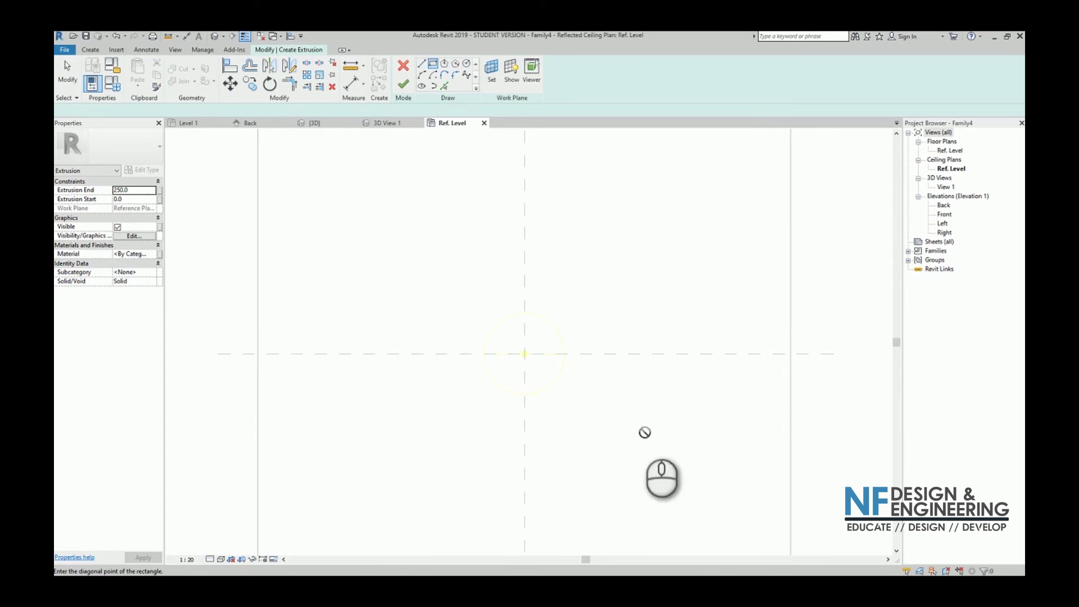
{"action": "left_click", "coordinate": [578, 408]}
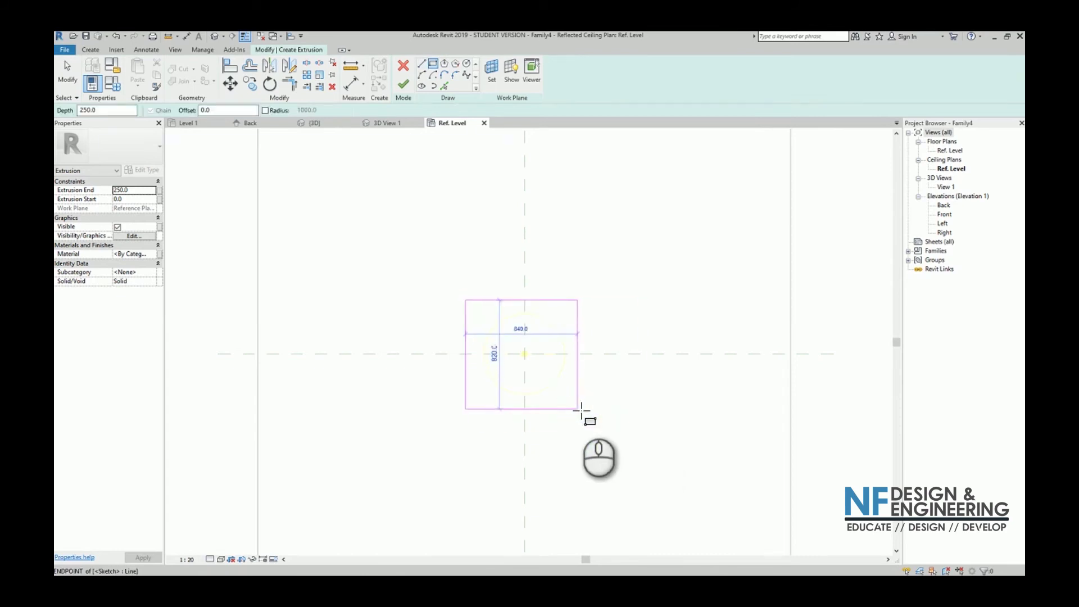
{"action": "key", "text": "Escape"}
{"action": "key", "text": "Escape"}
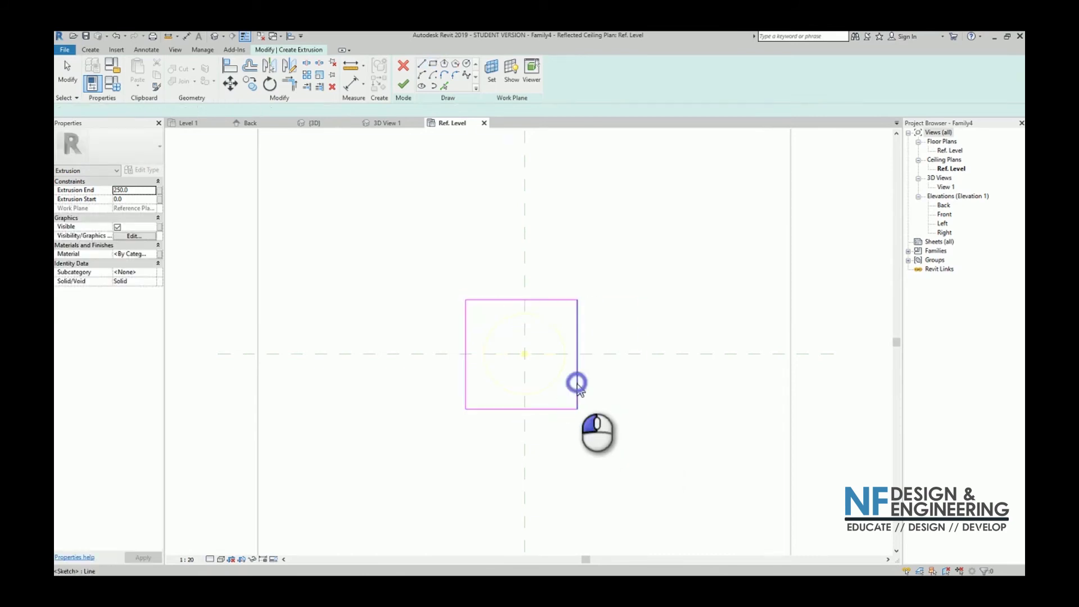
Set the sketched rectangle's width and height to 170 mm each.
{"action": "left_click", "coordinate": [577, 384]}
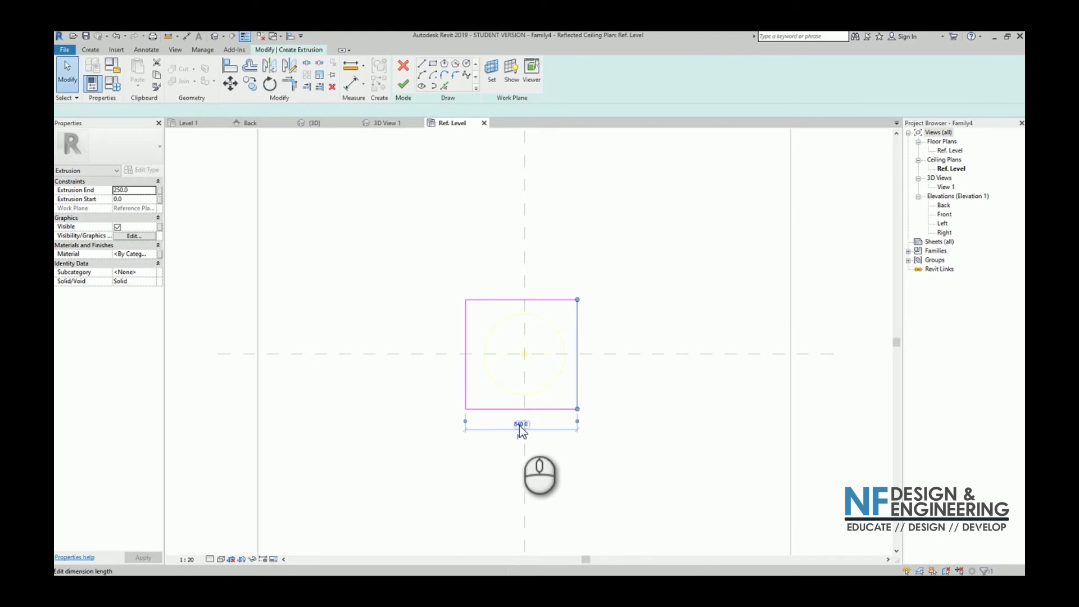
{"action": "left_click", "coordinate": [520, 425]}
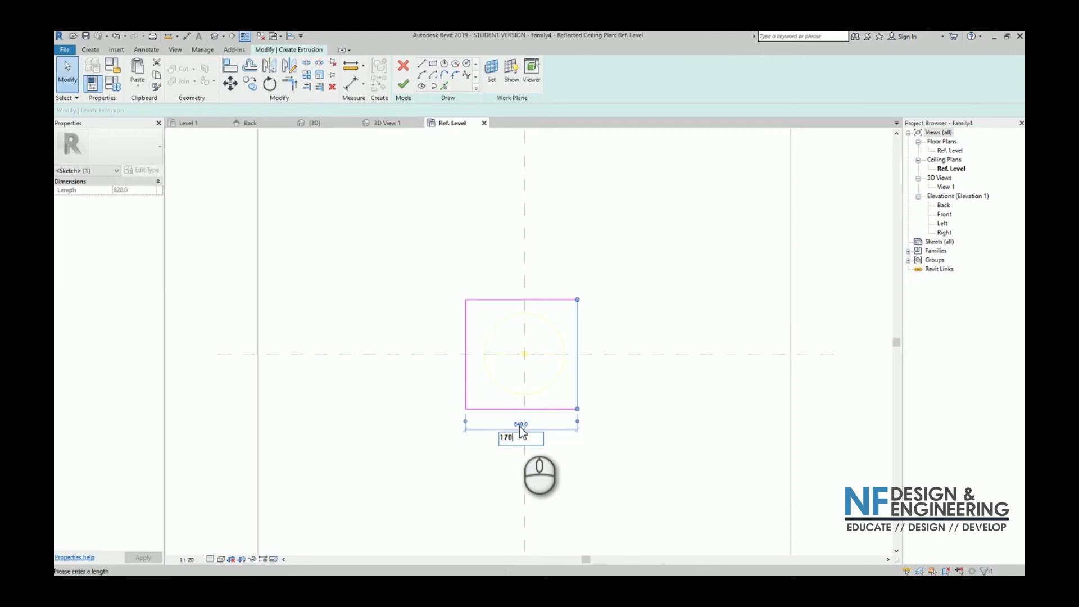
{"action": "left_click", "coordinate": [582, 461]}
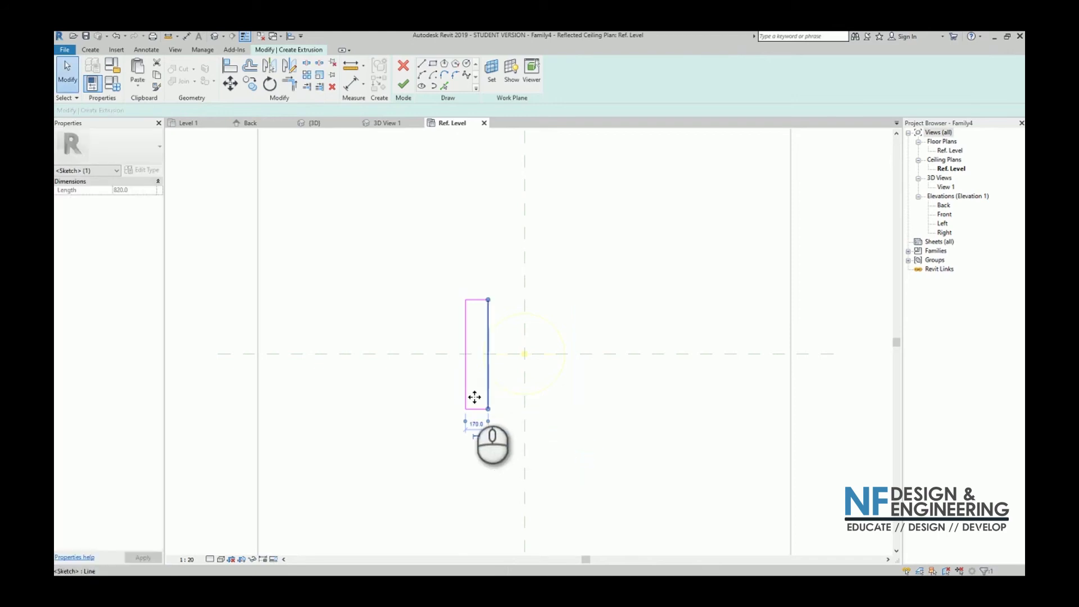
{"action": "left_click", "coordinate": [477, 300]}
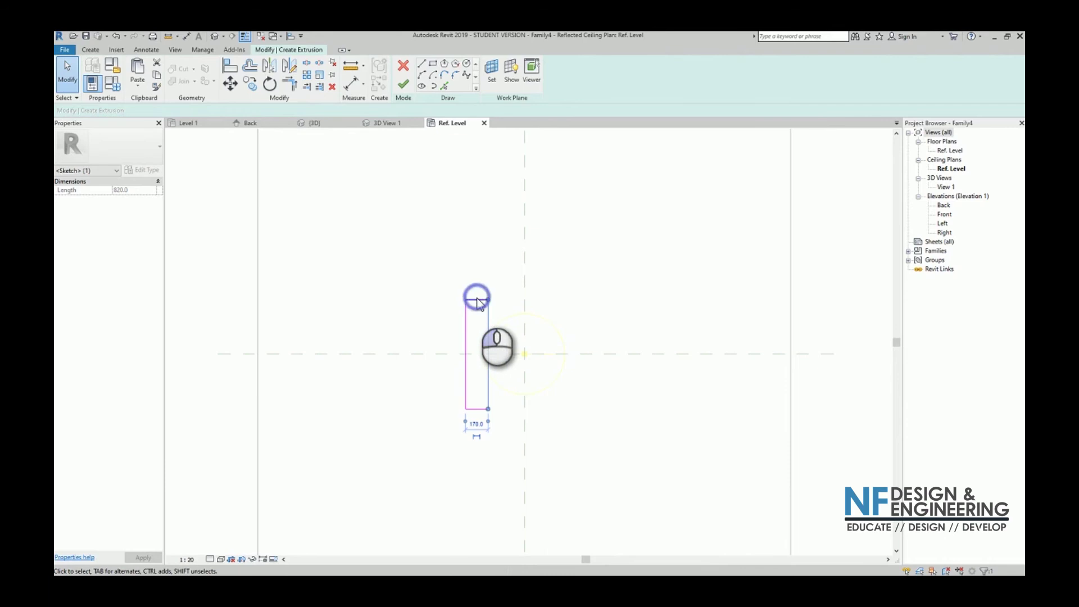
{"action": "left_click", "coordinate": [503, 354]}
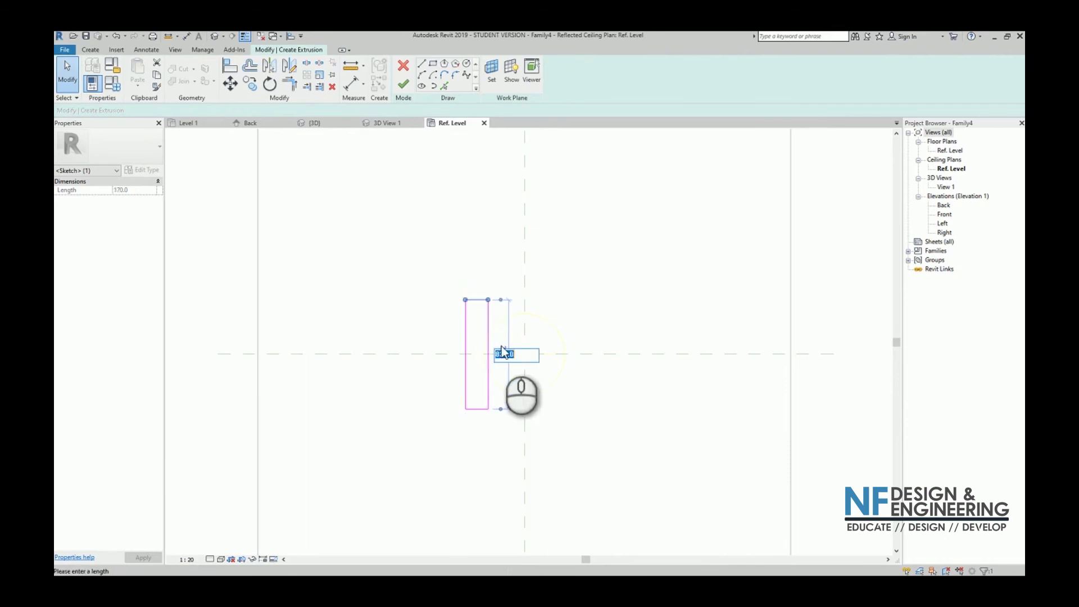
{"action": "type", "text": "170"}
{"action": "key", "text": "Return"}
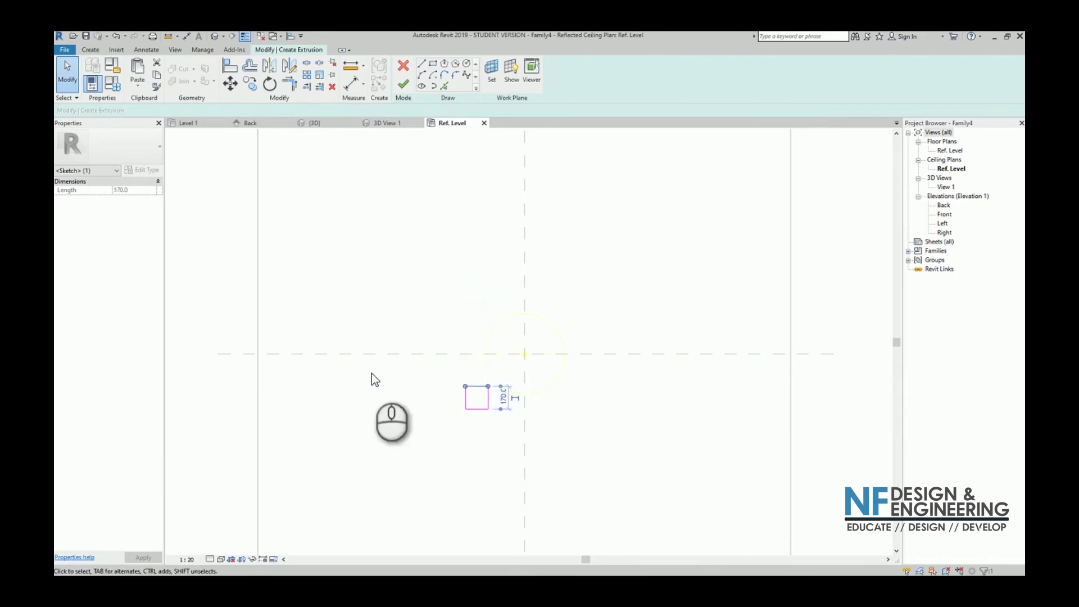
Move the whole square sketch by its centre onto the light source at the reference plane intersection.
{"action": "scroll", "coordinate": [495, 400], "scroll_direction": "up", "scroll_amount": 1}
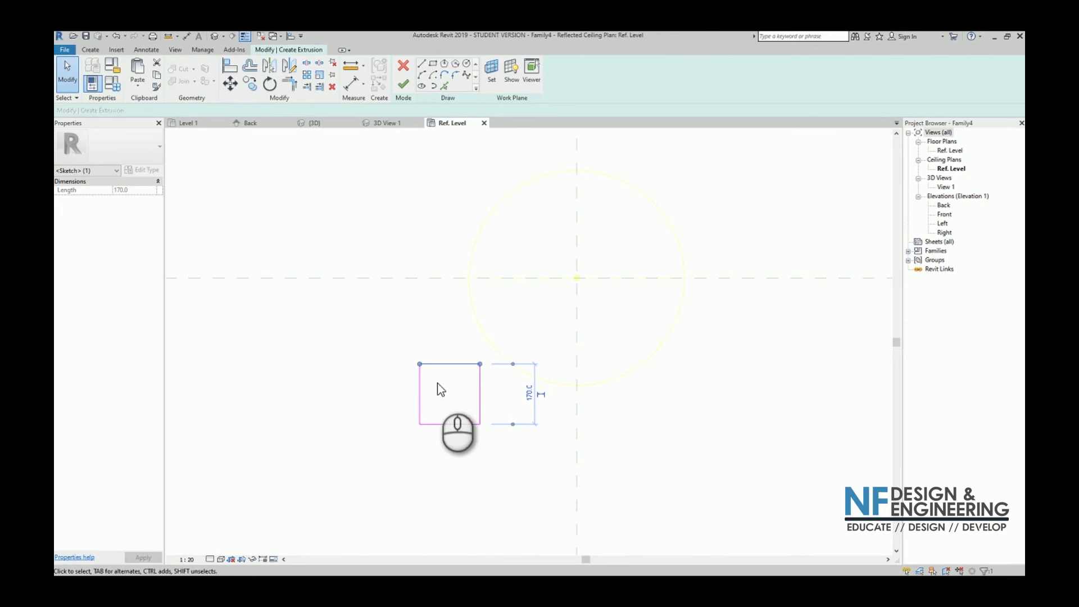
{"action": "scroll", "coordinate": [437, 382], "scroll_direction": "up", "scroll_amount": 3}
{"action": "left_click", "coordinate": [374, 337]}
{"action": "left_click_drag", "start_coordinate": [401, 360], "coordinate": [512, 447]}
{"action": "left_click", "coordinate": [230, 83]}
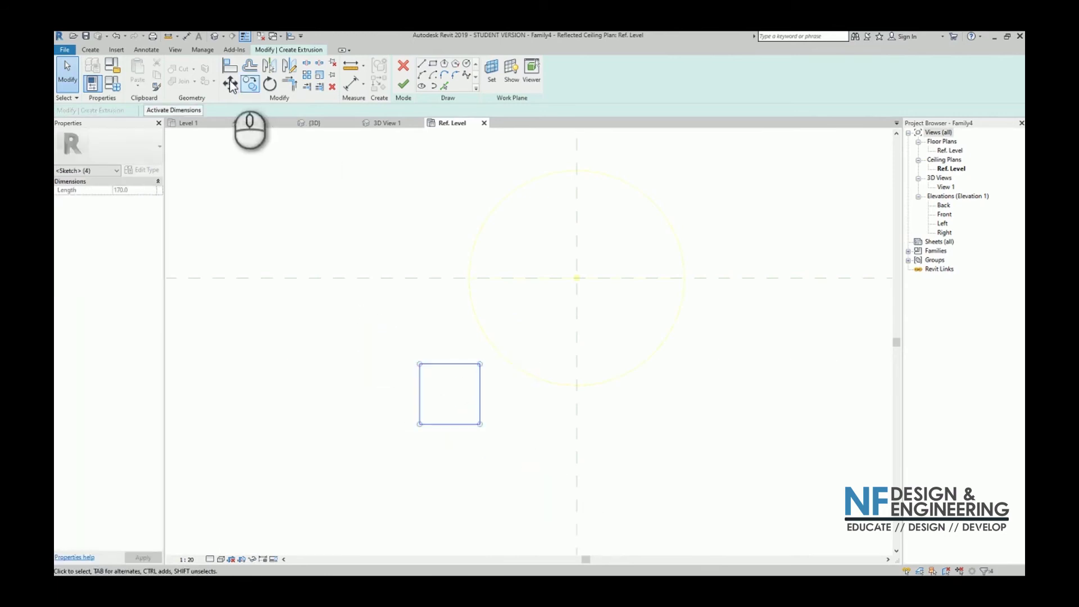
{"action": "left_click", "coordinate": [449, 394]}
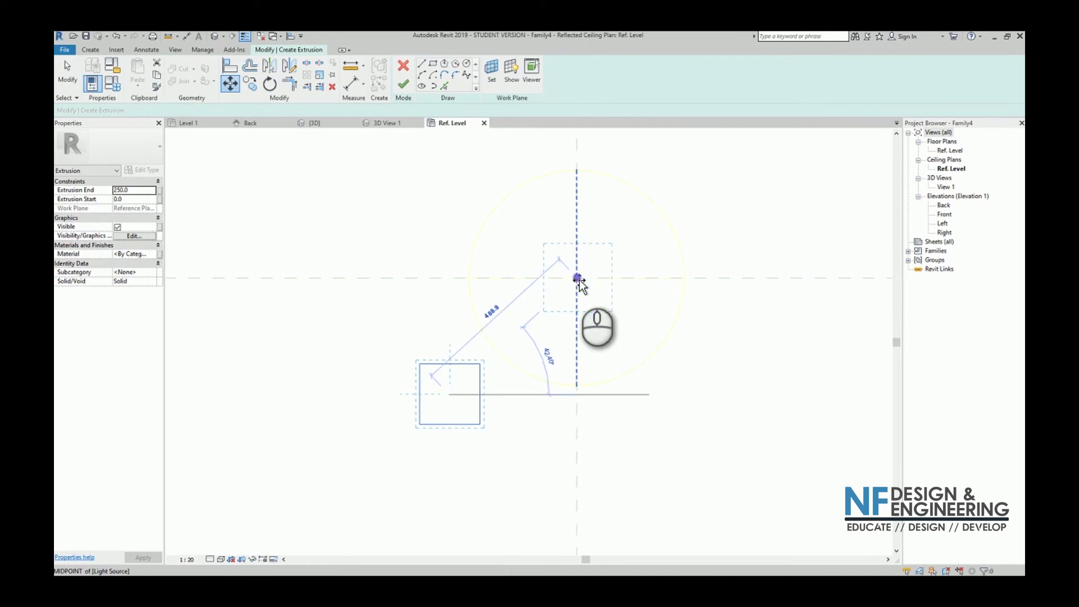
{"action": "left_click", "coordinate": [577, 279]}
{"action": "left_click", "coordinate": [554, 321]}
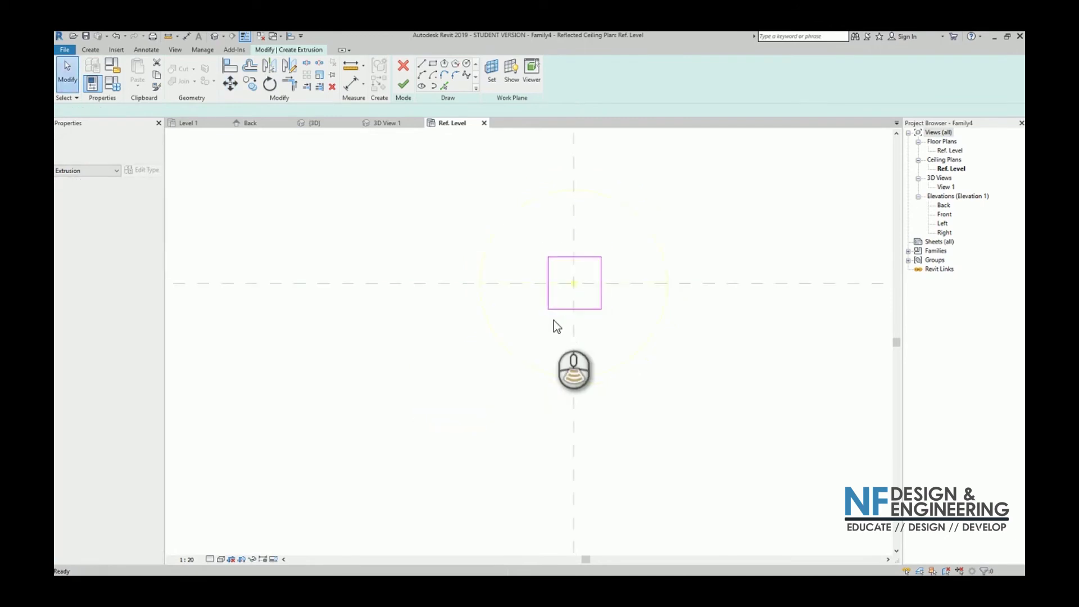
Finish the extrusion from the centred square sketch and open the Front elevation at the extruded body.
{"action": "scroll", "coordinate": [546, 288], "scroll_direction": "down", "scroll_amount": 3}
{"action": "key", "text": "z"}
{"action": "key", "text": "f"}
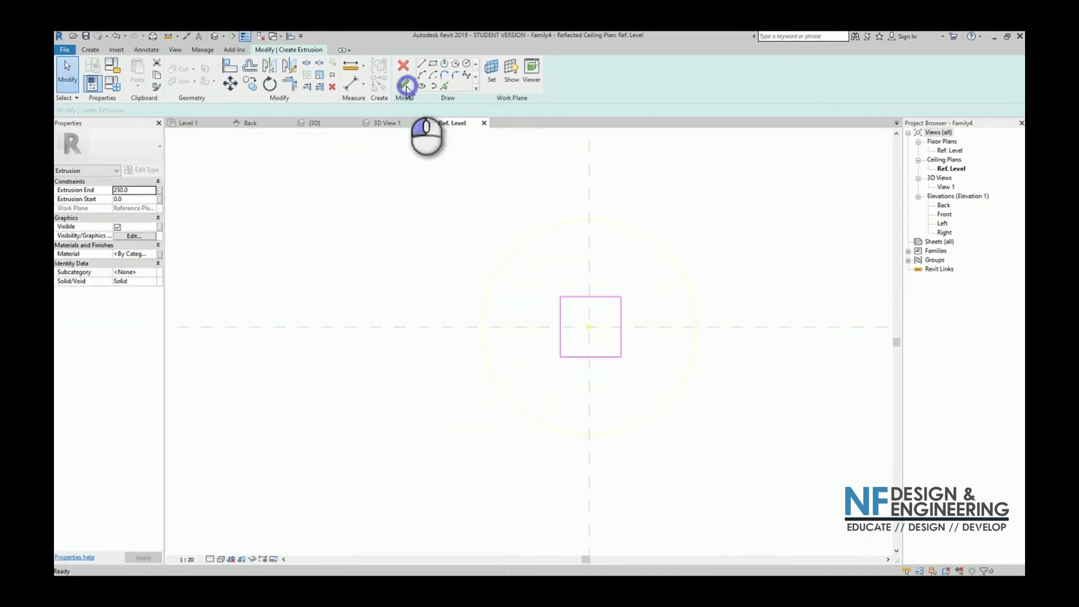
{"action": "left_click", "coordinate": [406, 87]}
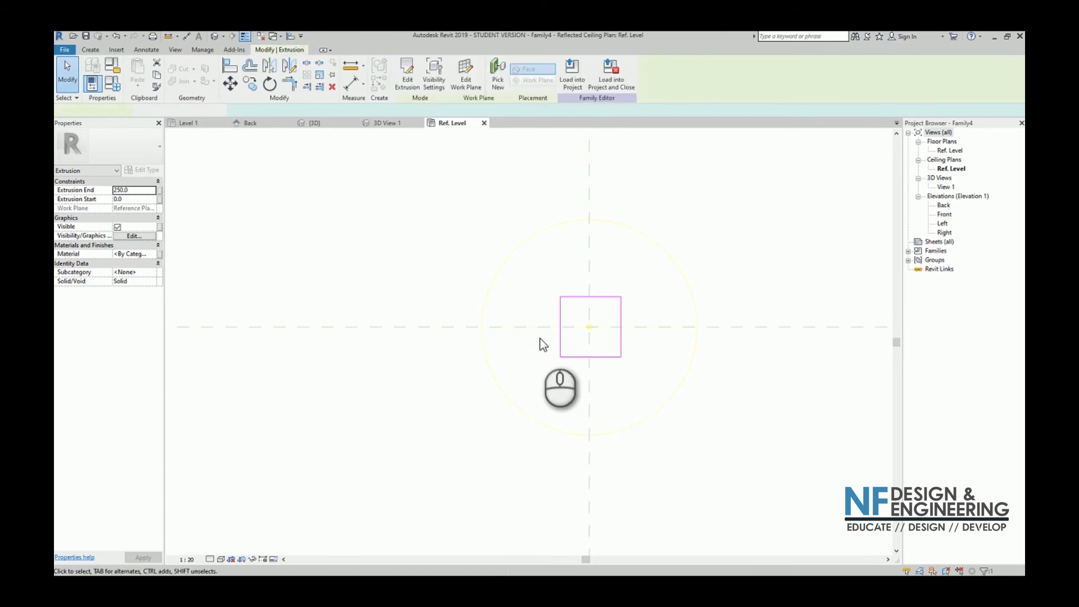
{"action": "left_click", "coordinate": [813, 197]}
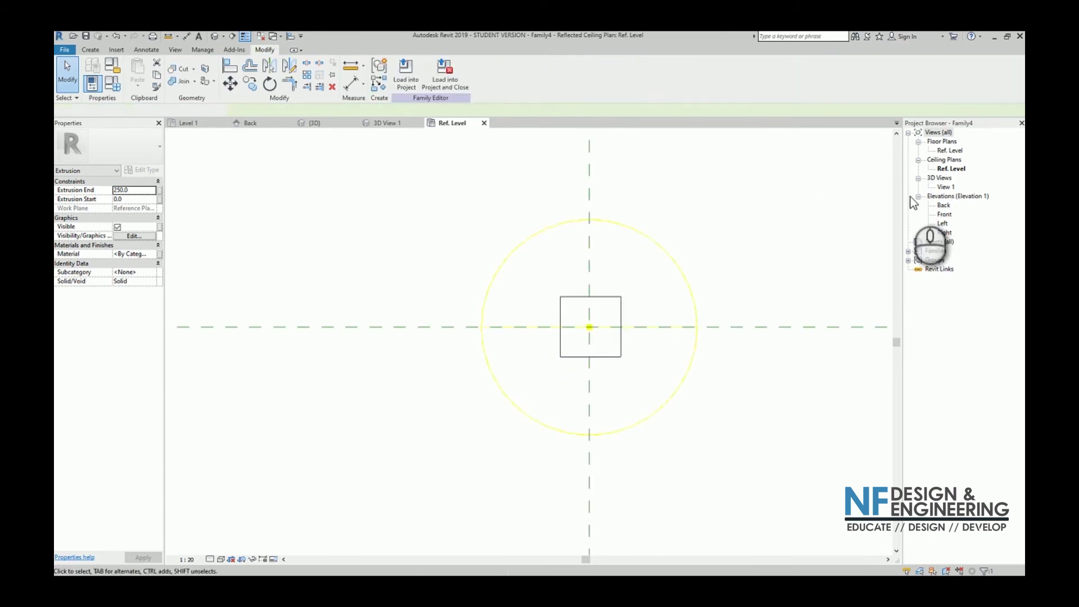
{"action": "double_click", "coordinate": [945, 214]}
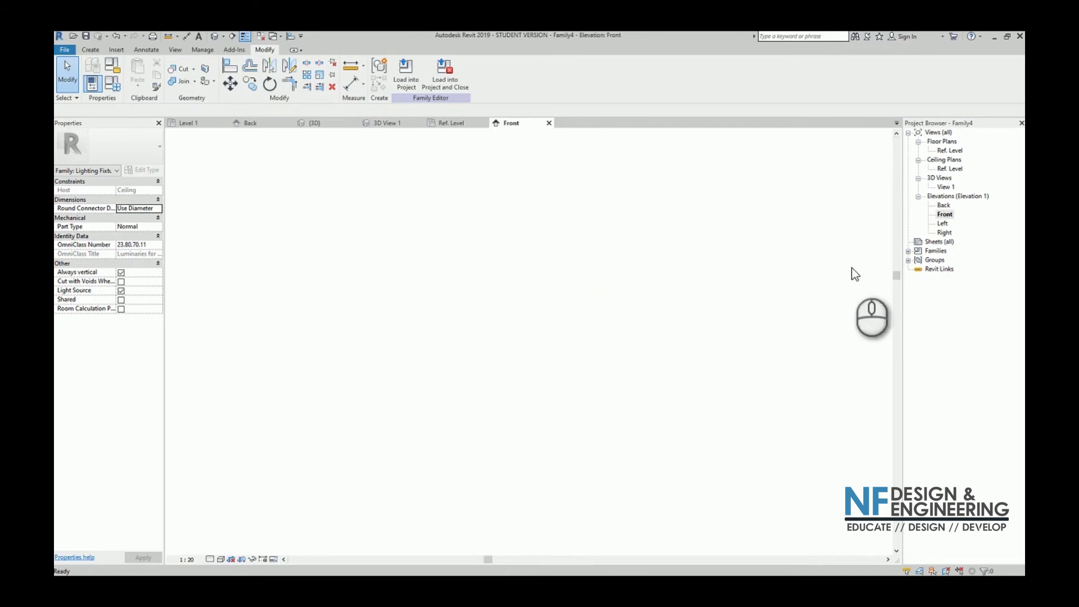
{"action": "scroll", "coordinate": [502, 186], "scroll_direction": "up", "scroll_amount": 8}
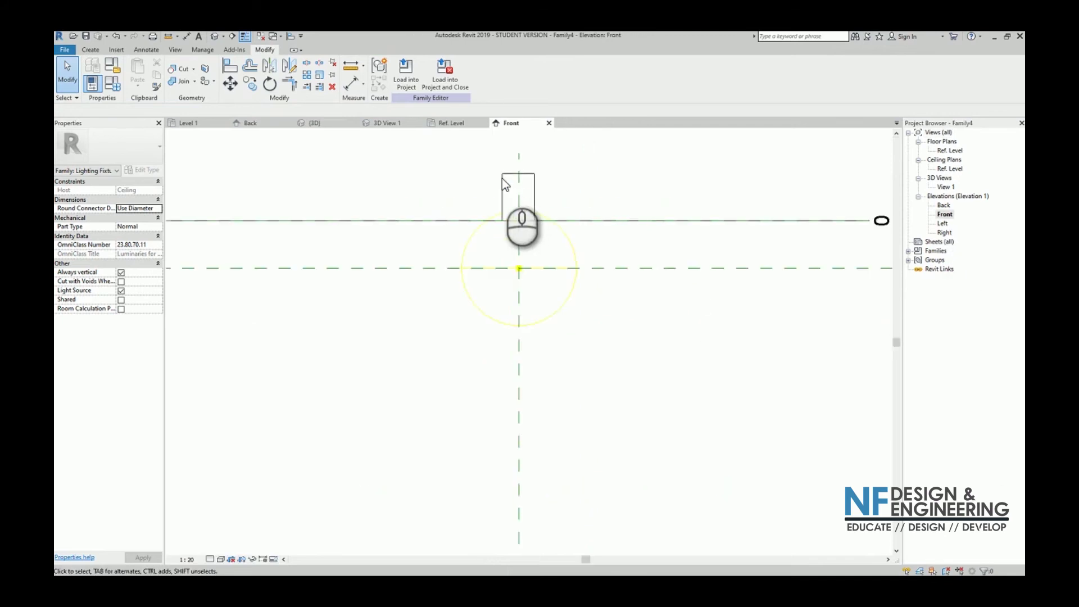
Lower the top of the square body in the Front elevation and set its extrusion end to 15 mm.
{"action": "left_click", "coordinate": [515, 169]}
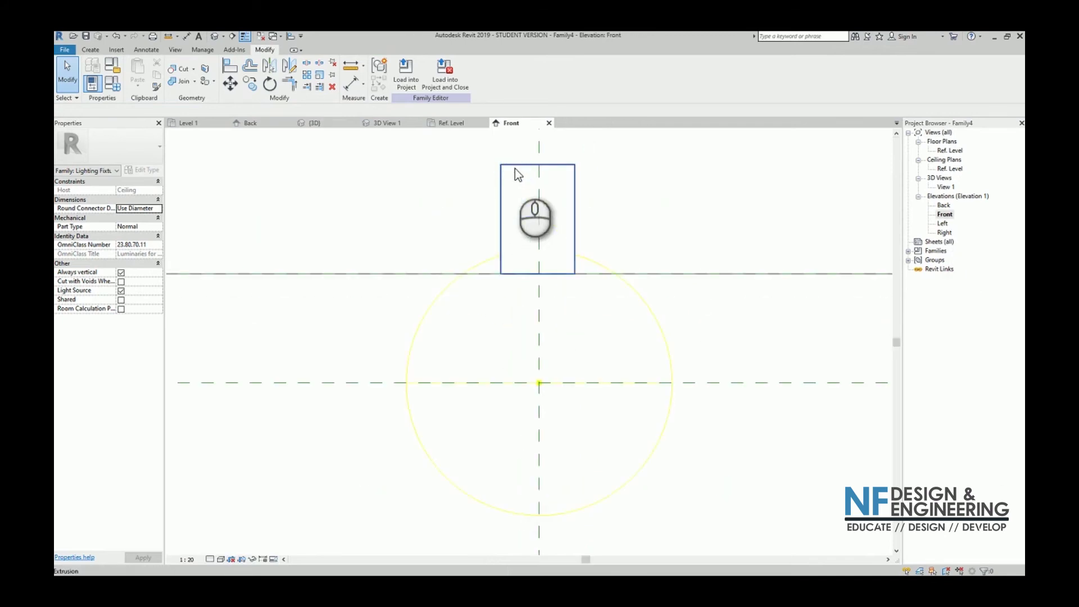
{"action": "left_click", "coordinate": [554, 168]}
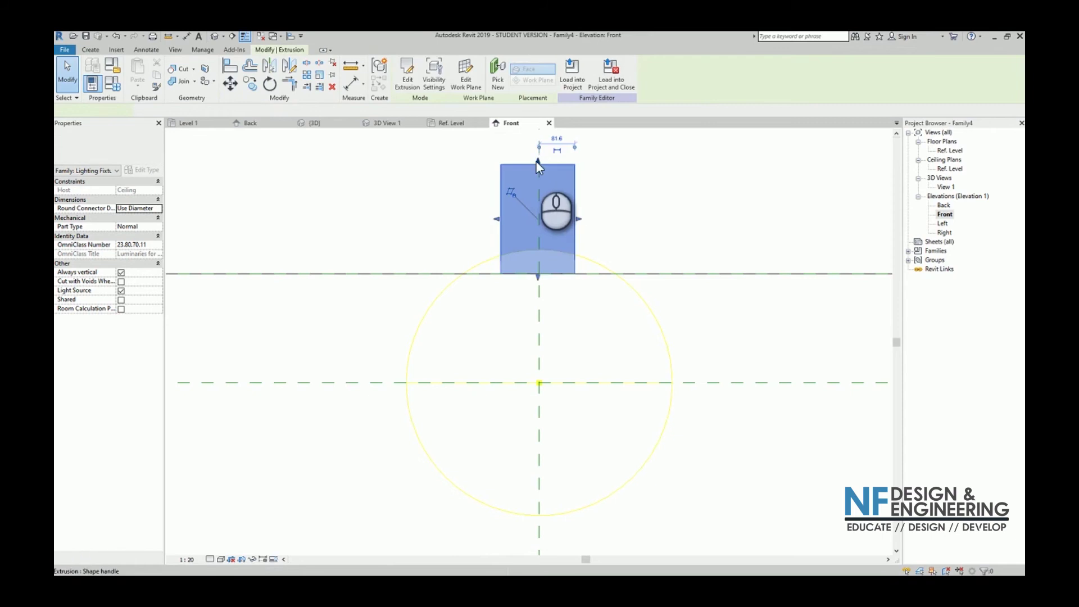
{"action": "left_click_drag", "start_coordinate": [545, 220], "coordinate": [539, 265]}
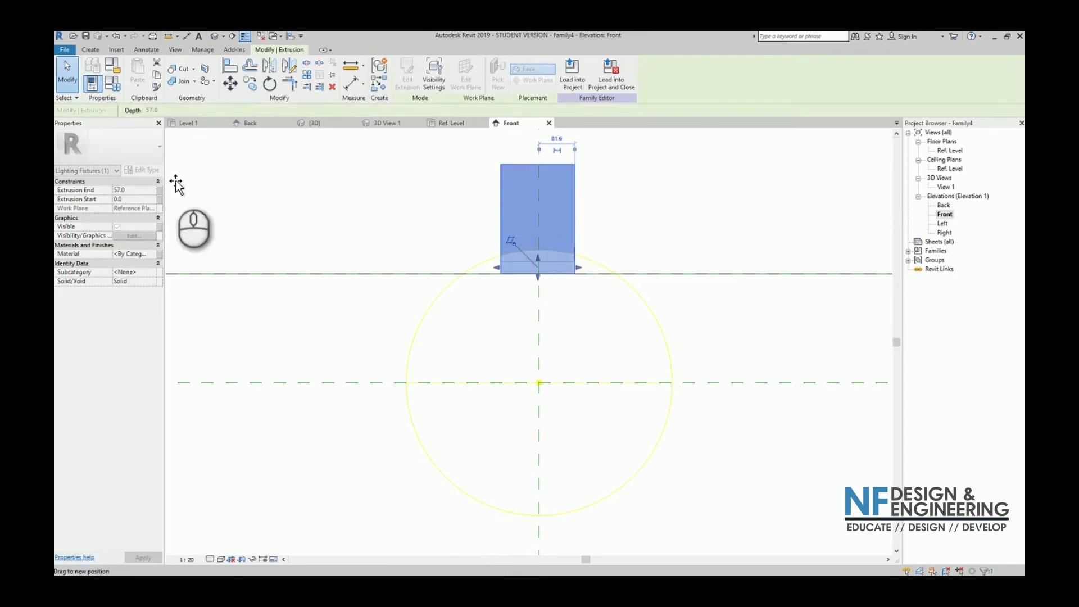
{"action": "left_click", "coordinate": [136, 190]}
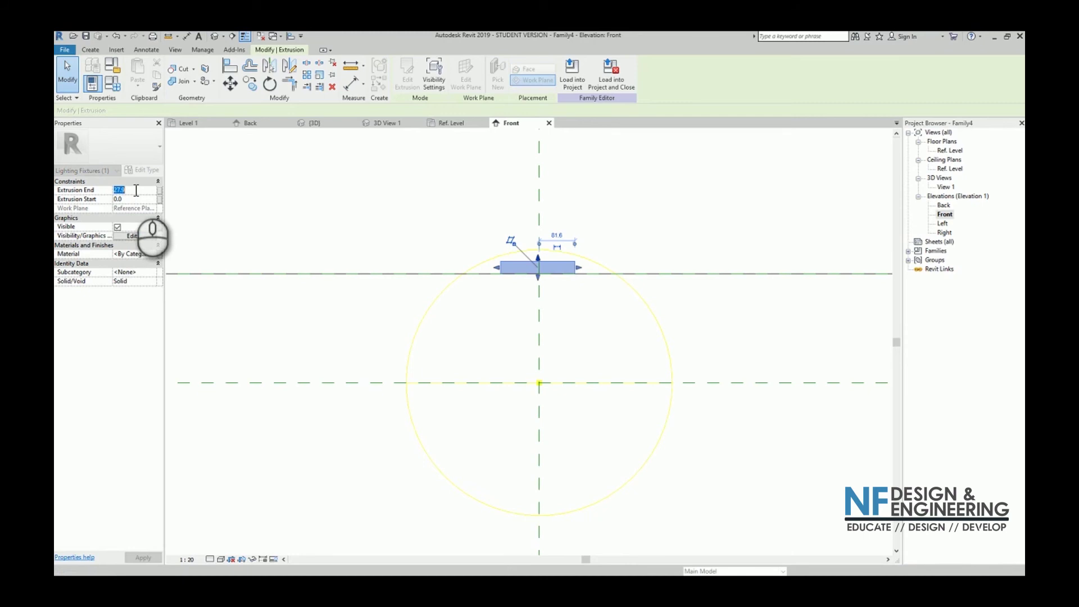
{"action": "type", "text": "15"}
{"action": "key", "text": "Return"}
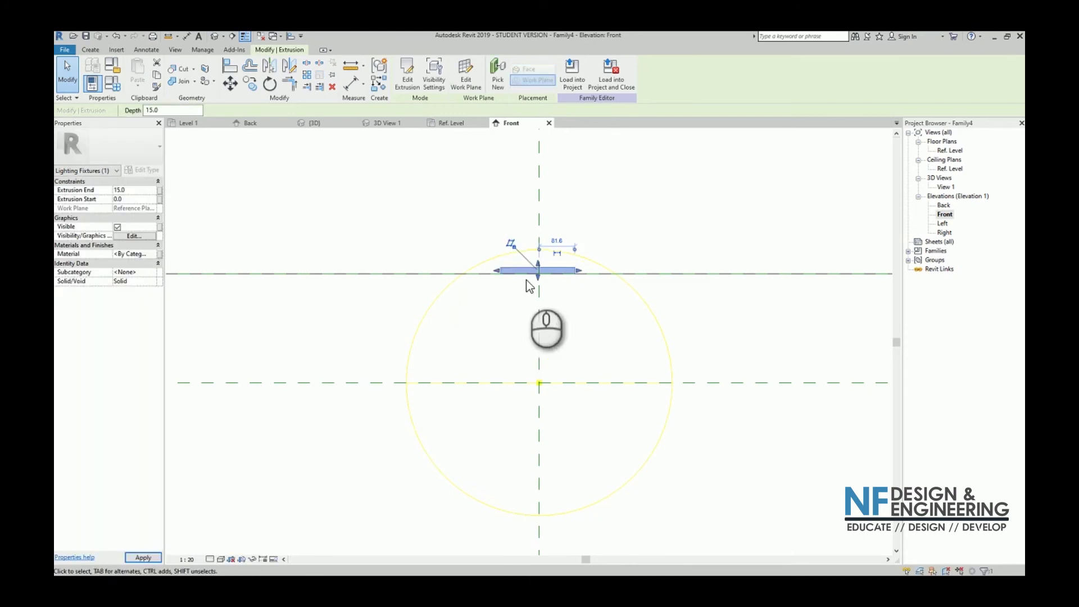
{"action": "scroll", "coordinate": [551, 254], "scroll_direction": "up", "scroll_amount": 3}
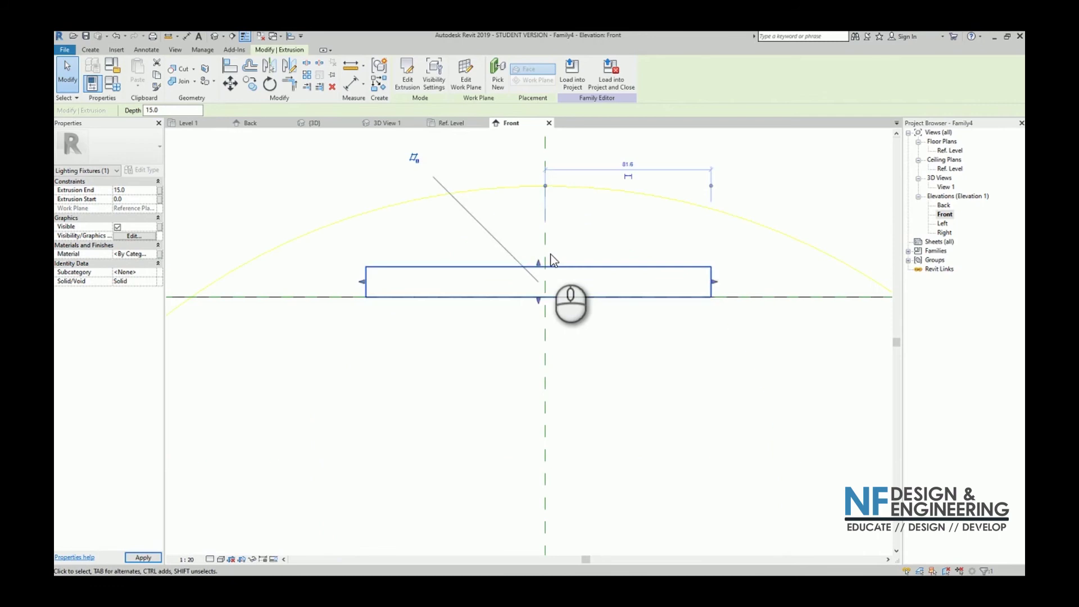
{"action": "scroll", "coordinate": [548, 261], "scroll_direction": "down", "scroll_amount": 3}
{"action": "scroll", "coordinate": [515, 302], "scroll_direction": "down", "scroll_amount": 2}
{"action": "left_click", "coordinate": [513, 298]}
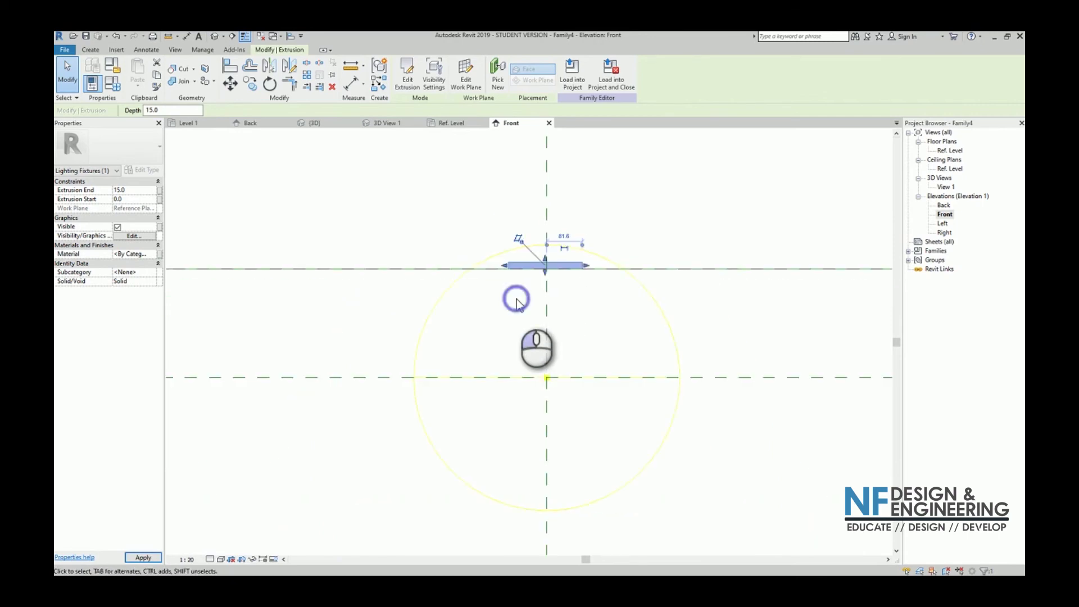
{"action": "left_click", "coordinate": [530, 260]}
{"action": "left_click", "coordinate": [436, 224]}
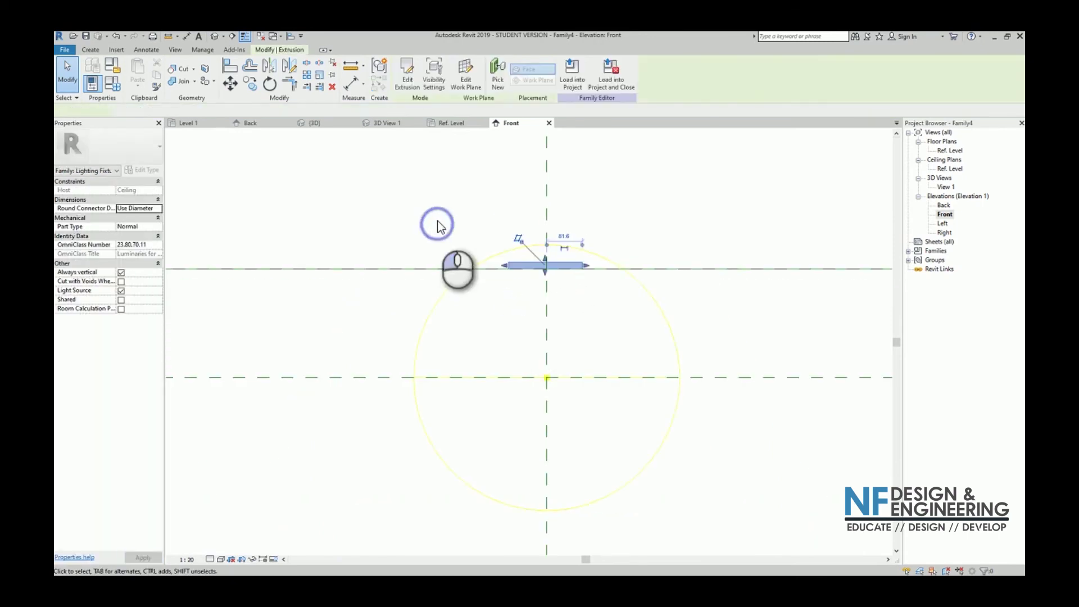
Start a second extrusion in the ceiling plan and sketch an inner square by picking the body's four edges with a 5 mm inward offset.
{"action": "left_click", "coordinate": [447, 123]}
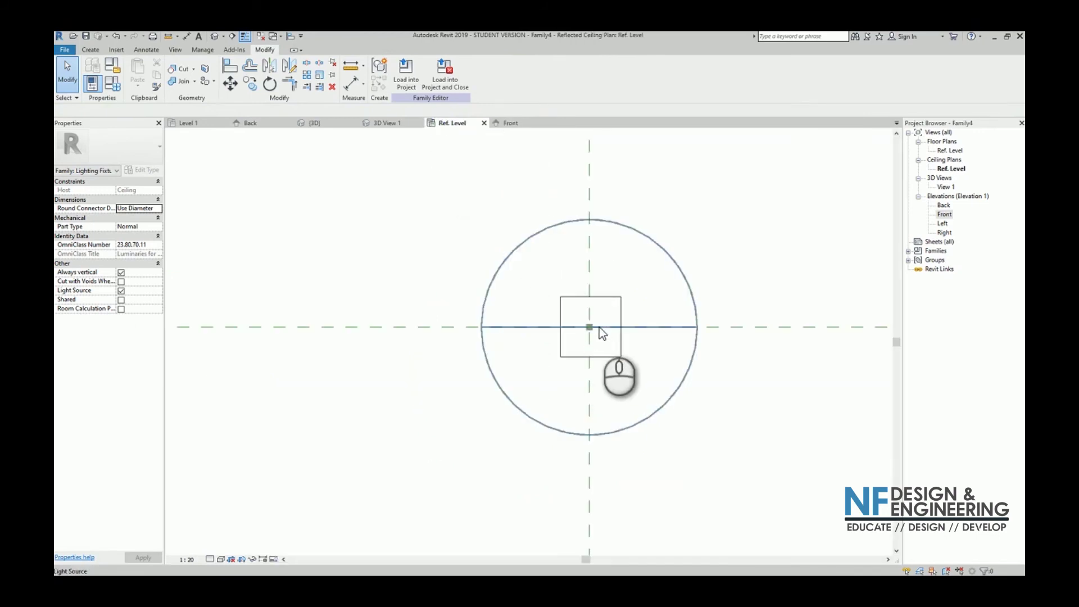
{"action": "scroll", "coordinate": [596, 327], "scroll_direction": "up", "scroll_amount": 3}
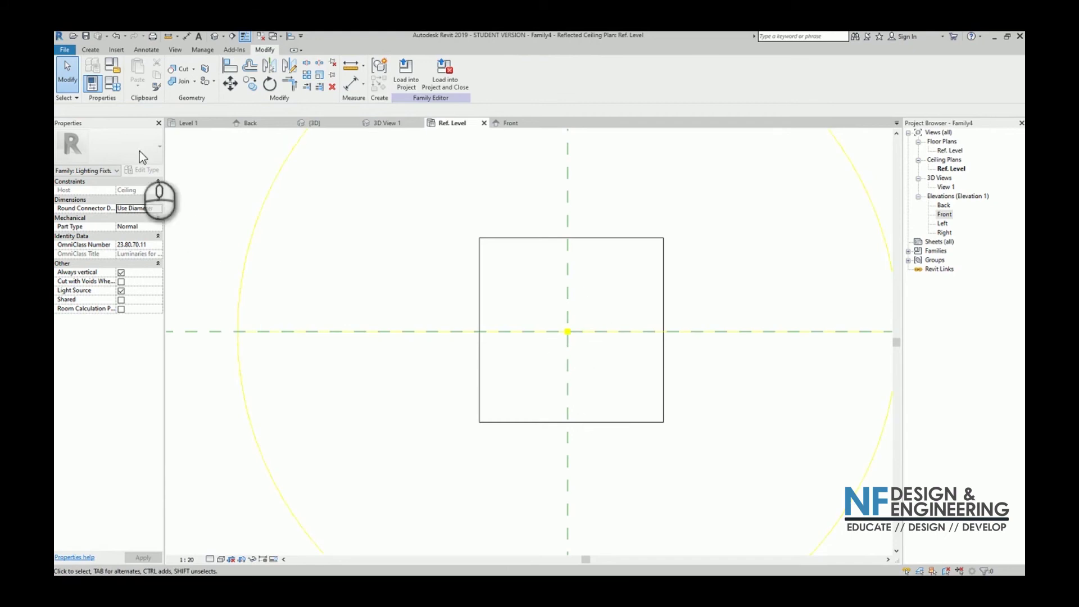
{"action": "left_click", "coordinate": [88, 50]}
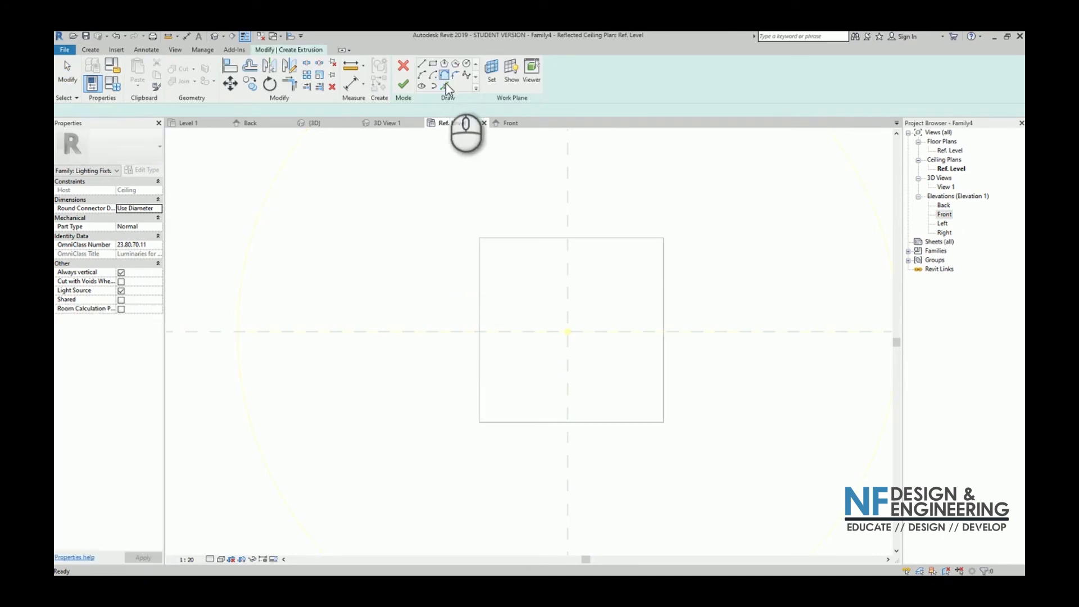
{"action": "left_click", "coordinate": [445, 86]}
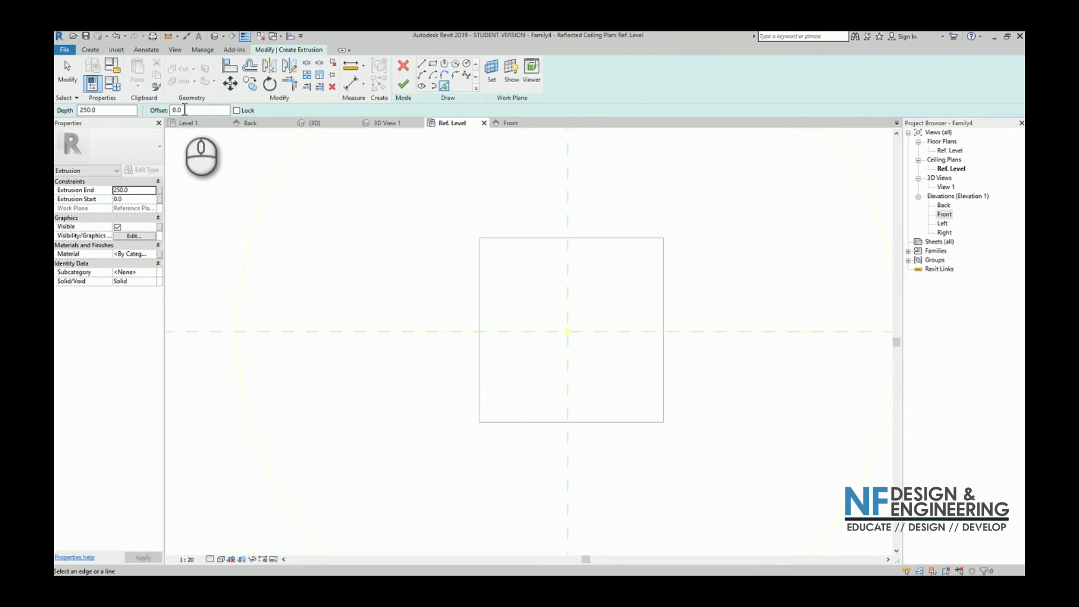
{"action": "left_click_drag", "start_coordinate": [185, 109], "coordinate": [180, 109]}
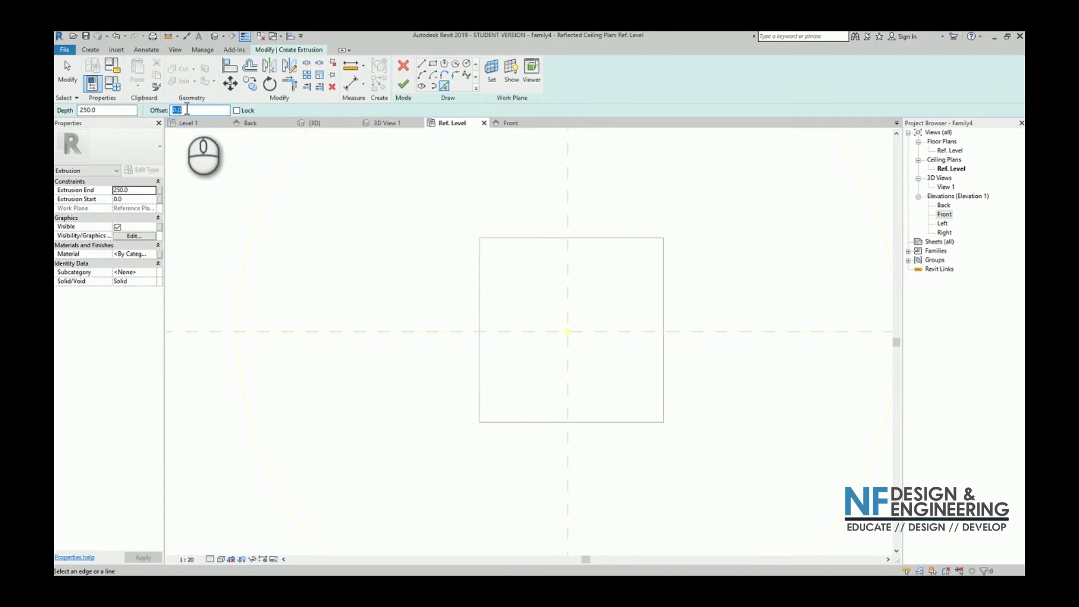
{"action": "type", "text": "5"}
{"action": "key", "text": "Return"}
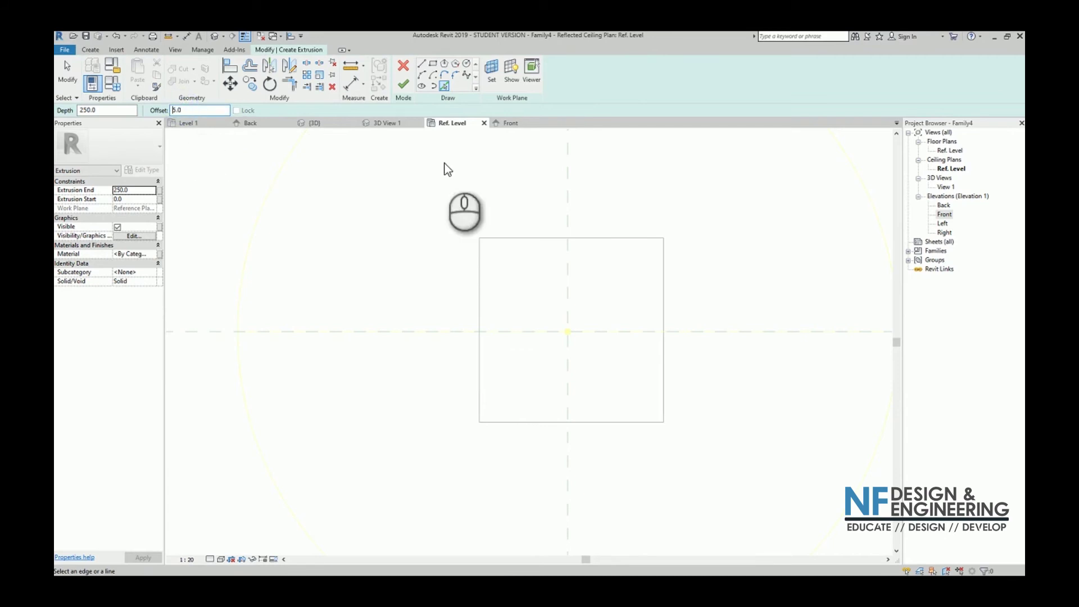
{"action": "left_click", "coordinate": [555, 239]}
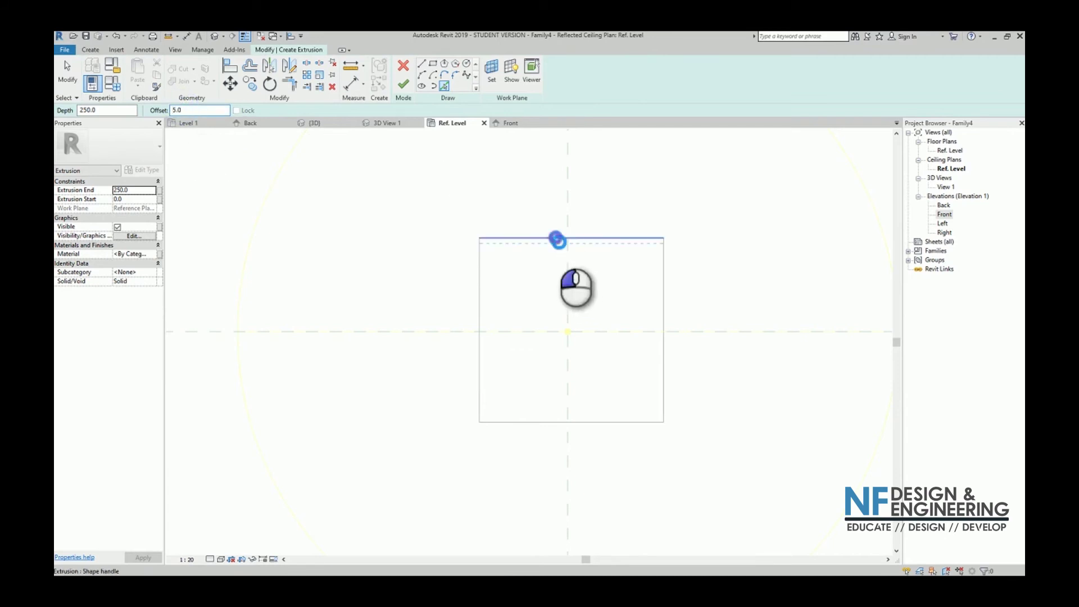
{"action": "left_click", "coordinate": [478, 290]}
{"action": "left_click", "coordinate": [534, 424]}
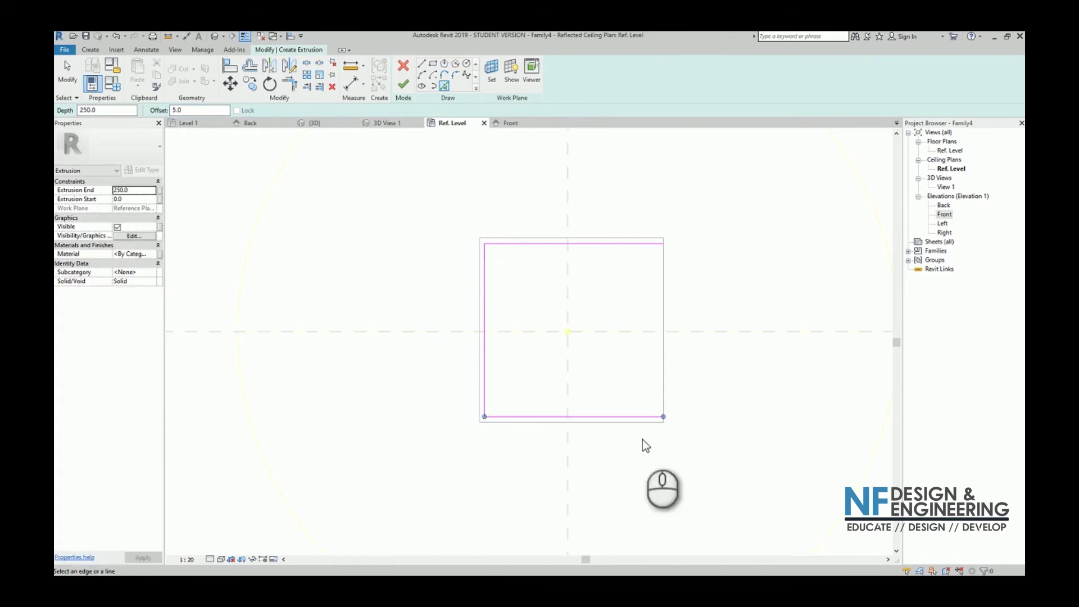
{"action": "left_click", "coordinate": [662, 254]}
Check the inner square's width with an aligned dimension between its two vertical sides, without keeping the dimension.
{"action": "scroll", "coordinate": [567, 247], "scroll_direction": "up", "scroll_amount": 3}
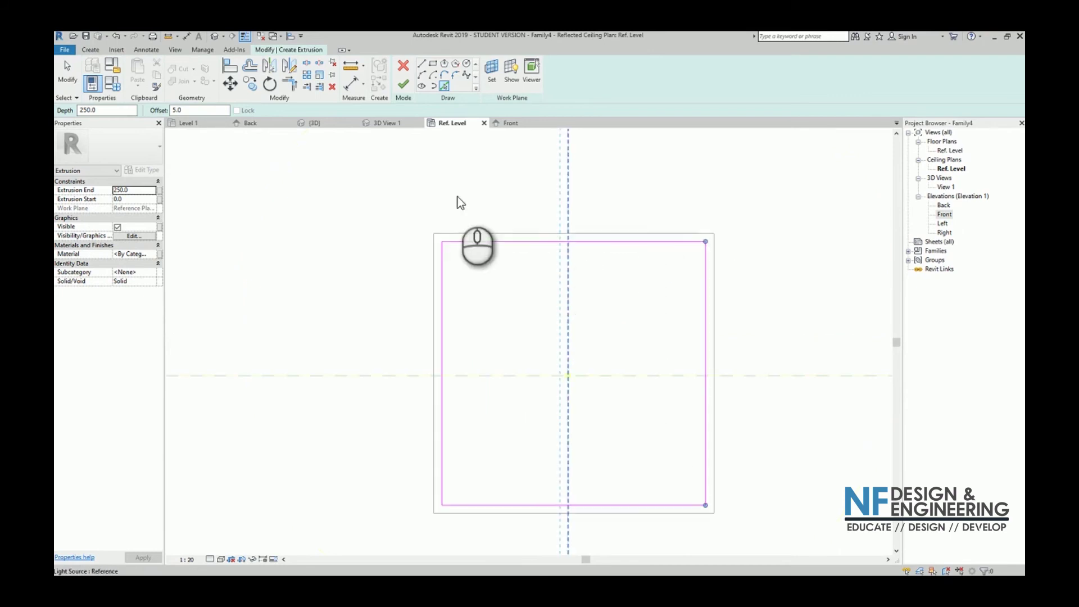
{"action": "left_click", "coordinate": [353, 84]}
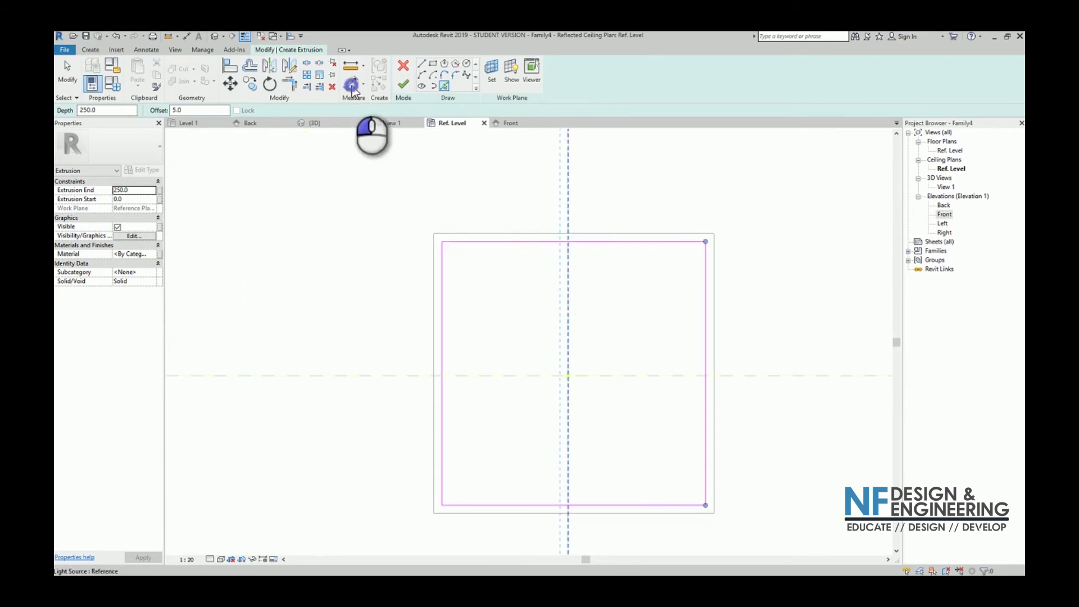
{"action": "left_click", "coordinate": [443, 275]}
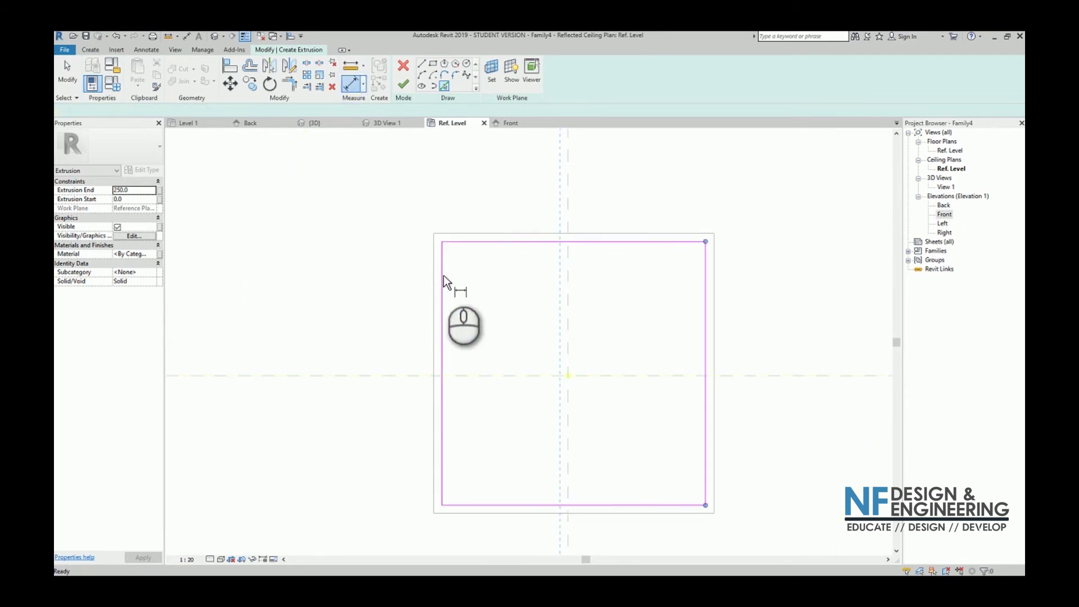
{"action": "left_click", "coordinate": [703, 284]}
{"action": "scroll", "coordinate": [692, 325], "scroll_direction": "down", "scroll_amount": 3}
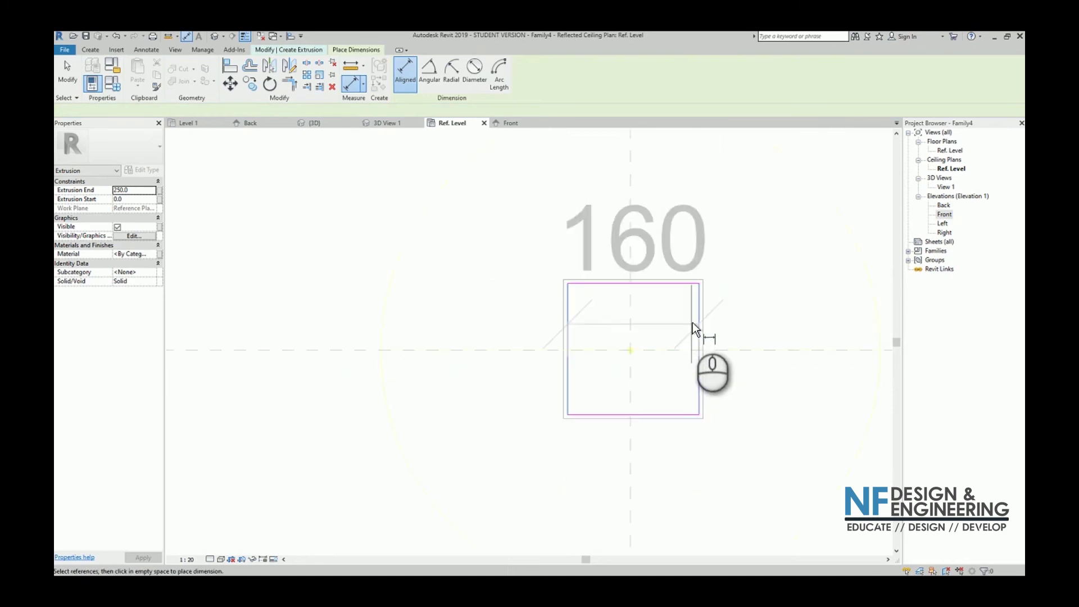
{"action": "left_click", "coordinate": [693, 326]}
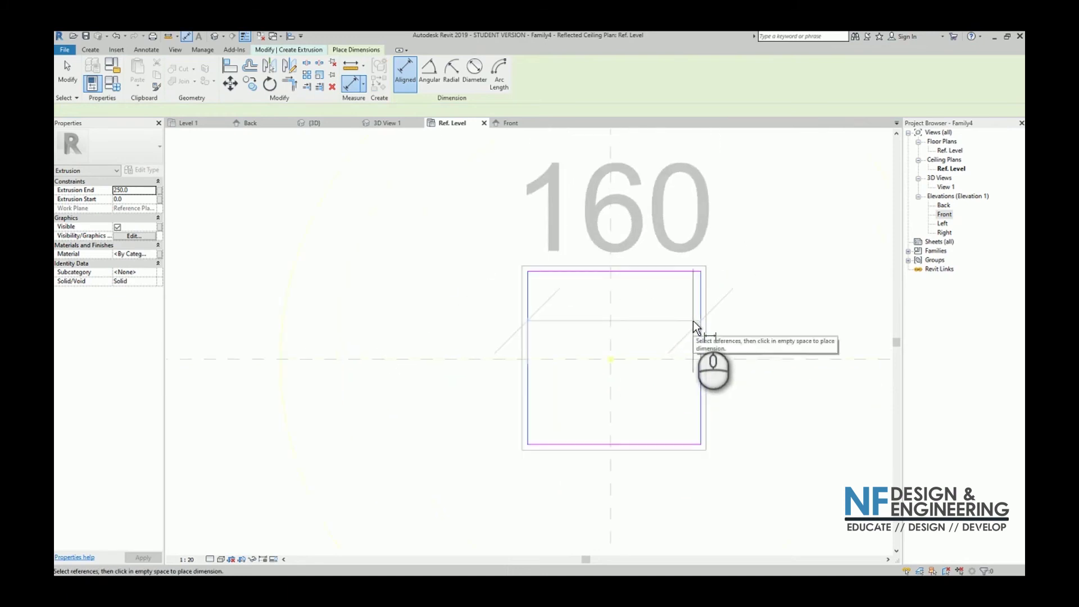
{"action": "key", "text": "Escape"}
{"action": "key", "text": "Escape"}
{"action": "scroll", "coordinate": [693, 321], "scroll_direction": "up", "scroll_amount": 2}
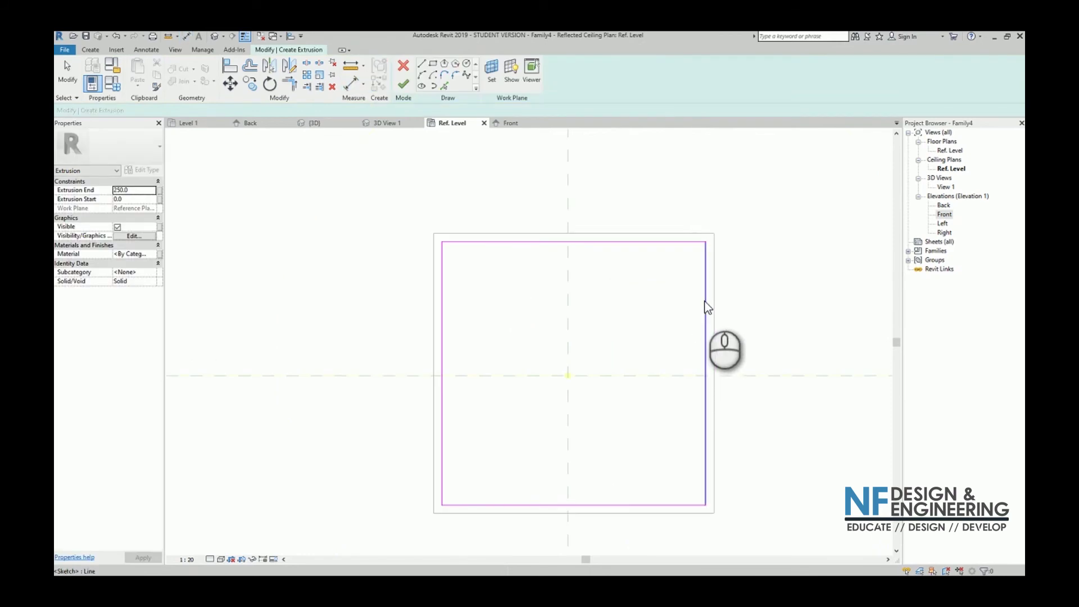
Finish the inner square extrusion and show it selected in the Front elevation.
{"action": "left_click", "coordinate": [403, 85]}
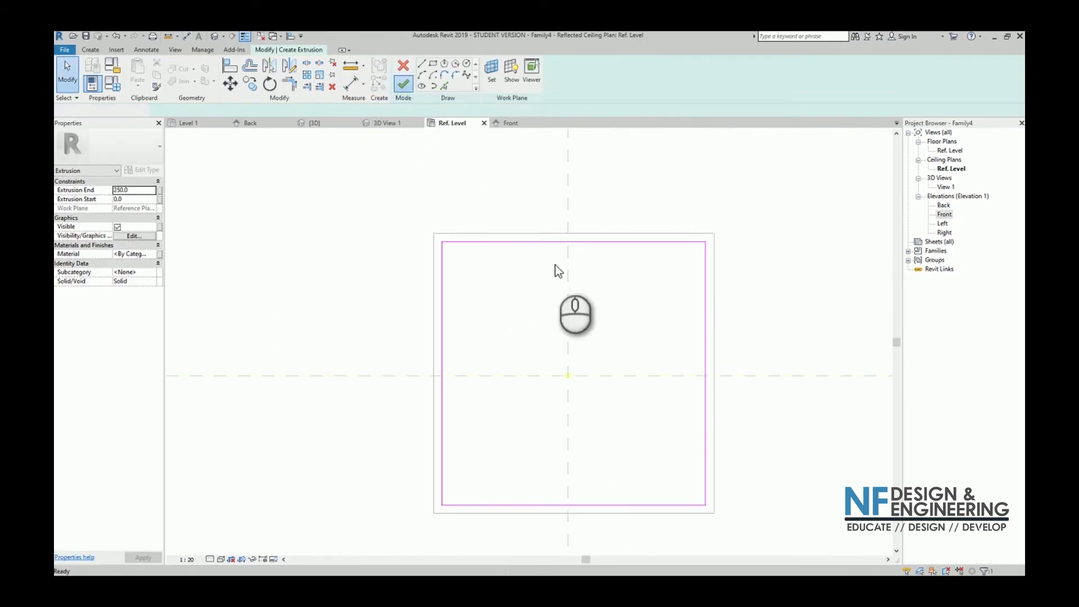
{"action": "left_click", "coordinate": [554, 242]}
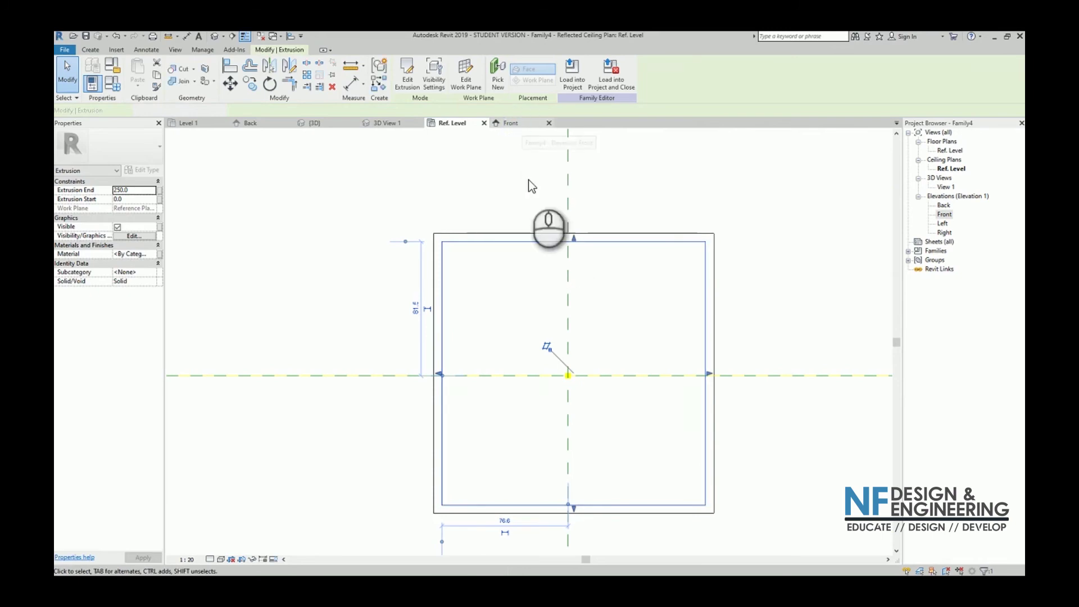
{"action": "left_click", "coordinate": [546, 238]}
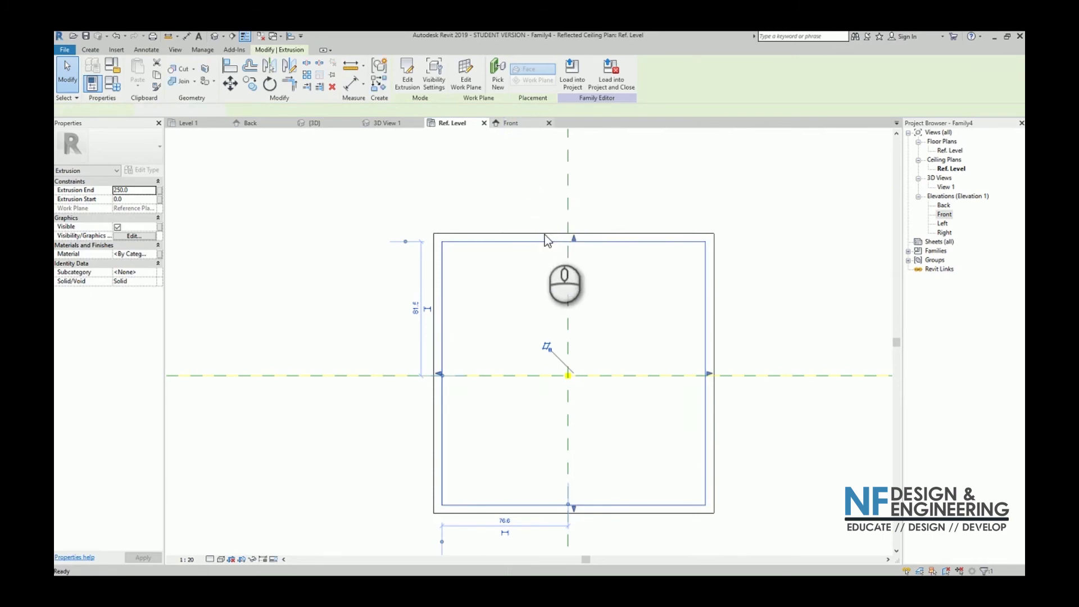
{"action": "key", "text": "ctrl+Tab"}
{"action": "left_click", "coordinate": [548, 159]}
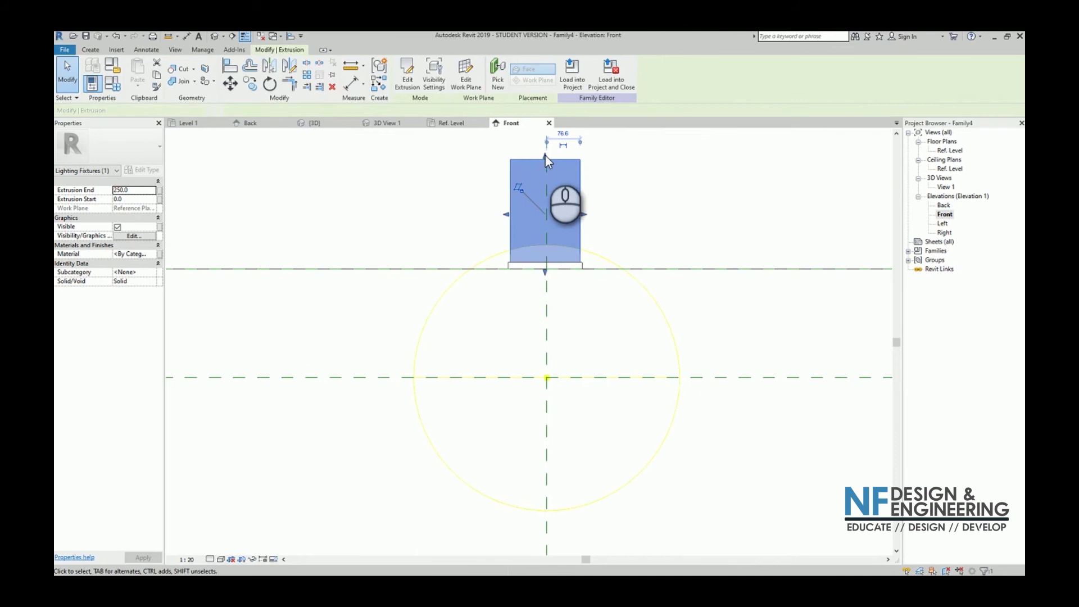
Stretch the underside of the inner extrusion to about 13 mm below the ceiling line.
{"action": "scroll", "coordinate": [548, 262], "scroll_direction": "up", "scroll_amount": 3}
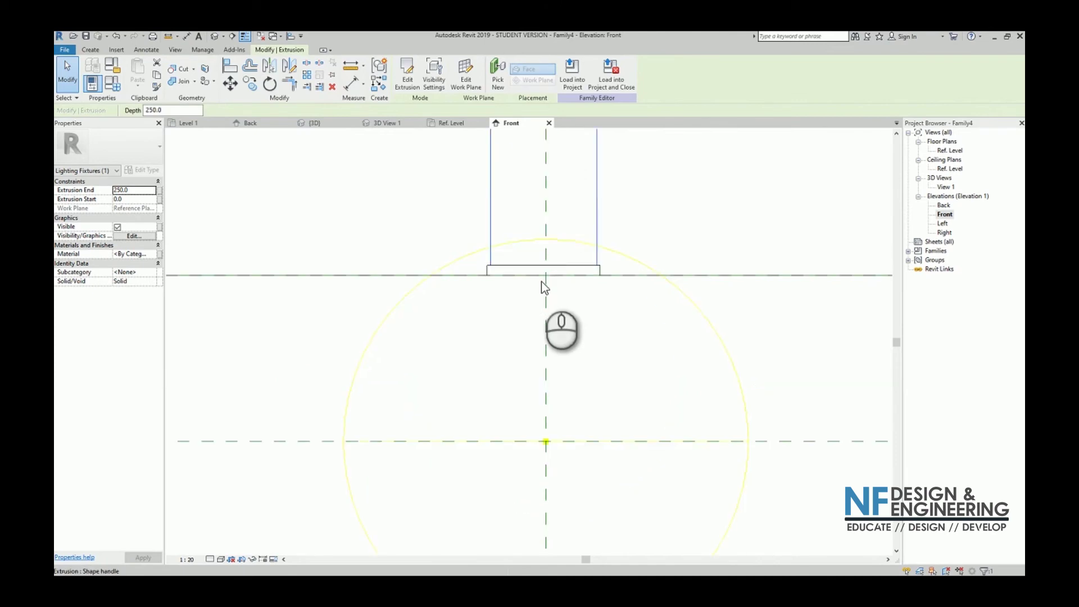
{"action": "left_click", "coordinate": [542, 280]}
{"action": "left_click_drag", "start_coordinate": [543, 281], "coordinate": [545, 282]}
{"action": "scroll", "coordinate": [548, 281], "scroll_direction": "down", "scroll_amount": 4}
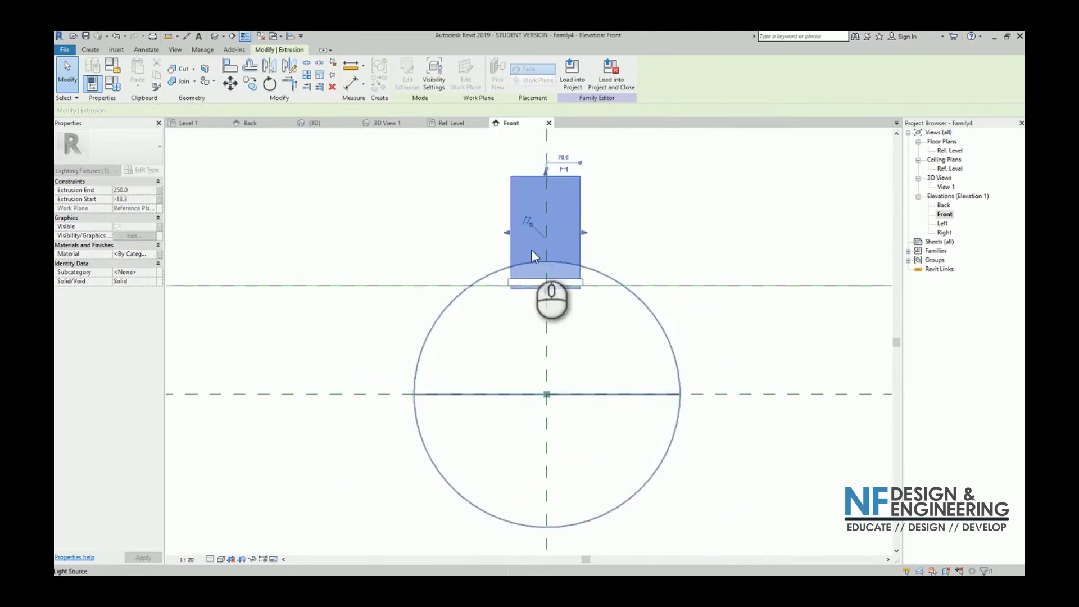
{"action": "left_click", "coordinate": [546, 194]}
Bring the inner extrusion's top face down to the ceiling line and shorten the body to about 7 mm deep below it.
{"action": "scroll", "coordinate": [548, 194], "scroll_direction": "up", "scroll_amount": 3}
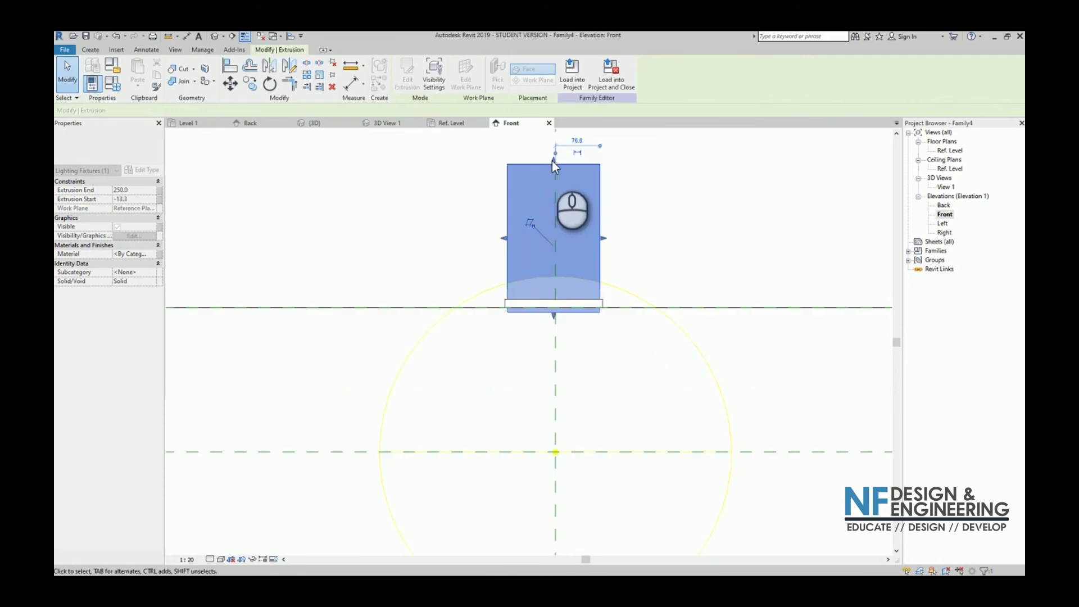
{"action": "left_click_drag", "start_coordinate": [552, 159], "coordinate": [554, 311]}
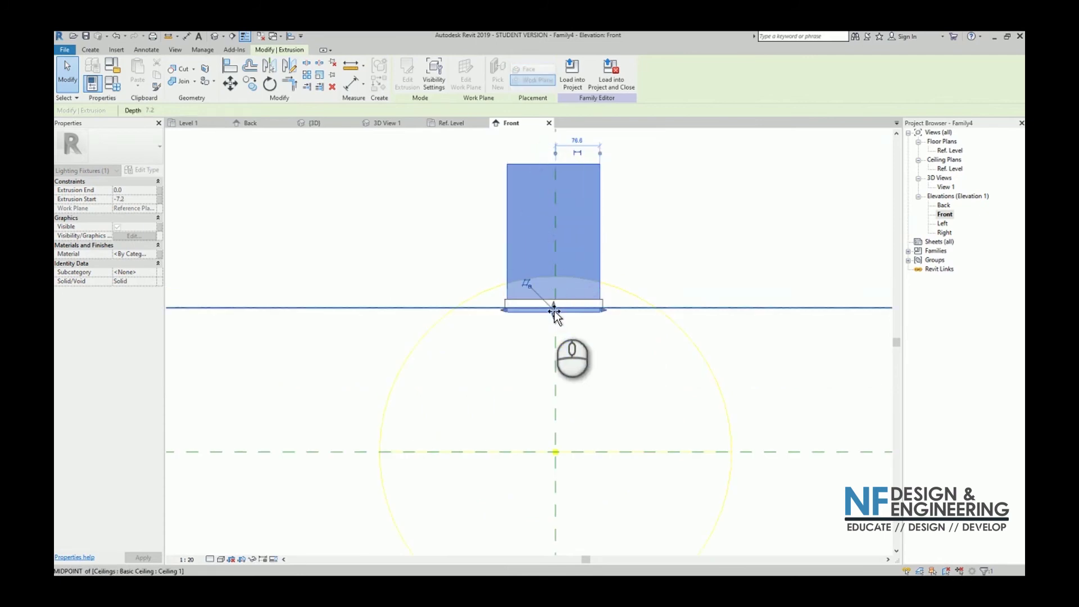
{"action": "left_click", "coordinate": [470, 276]}
{"action": "key", "text": "Escape"}
{"action": "scroll", "coordinate": [554, 313], "scroll_direction": "up", "scroll_amount": 4}
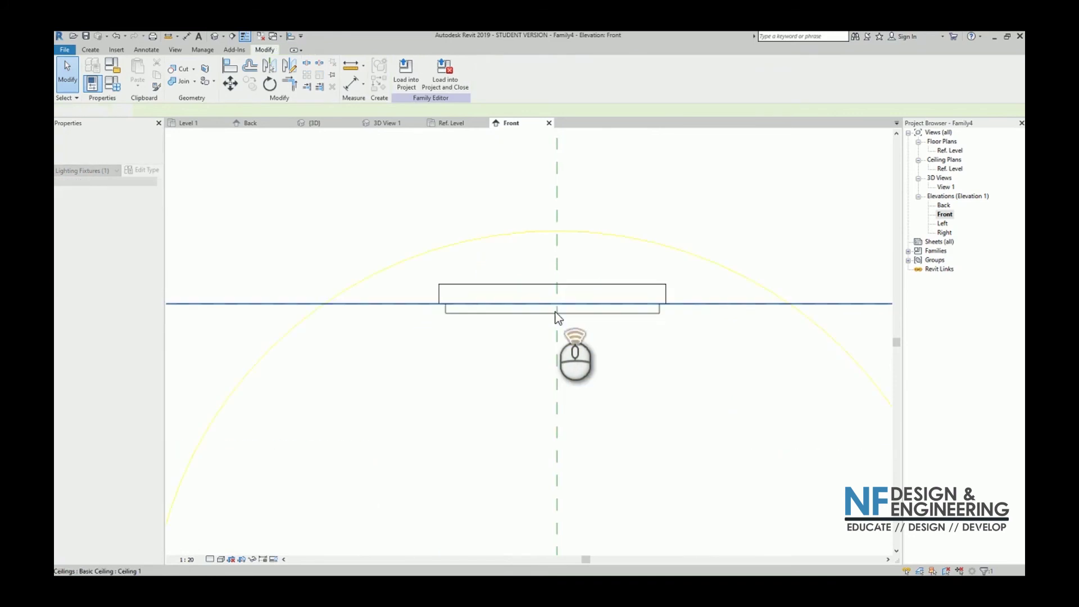
{"action": "key", "text": "Escape"}
{"action": "scroll", "coordinate": [554, 296], "scroll_direction": "down", "scroll_amount": 3}
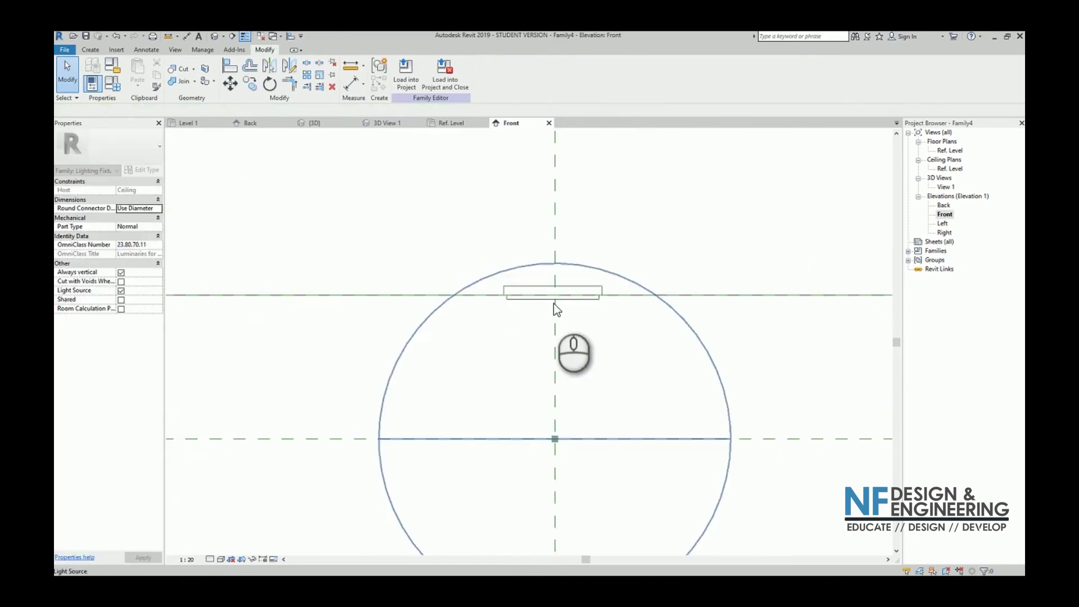
For the inner extrusion's material, search the library for "luminance" and add Glass, White, High Luminance to the project materials.
{"action": "scroll", "coordinate": [554, 303], "scroll_direction": "up", "scroll_amount": 3}
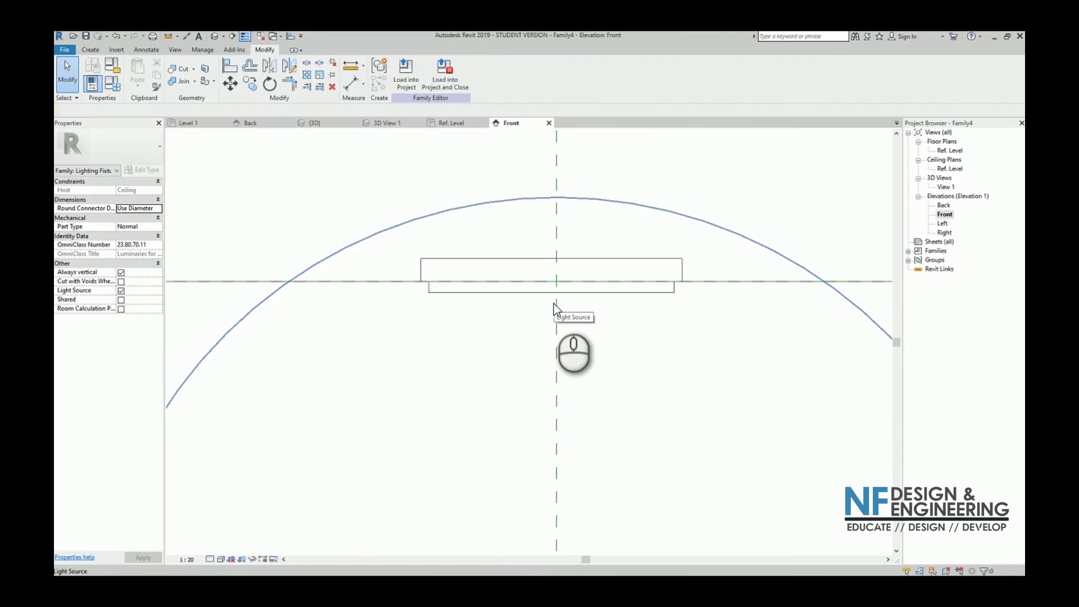
{"action": "left_click", "coordinate": [545, 295]}
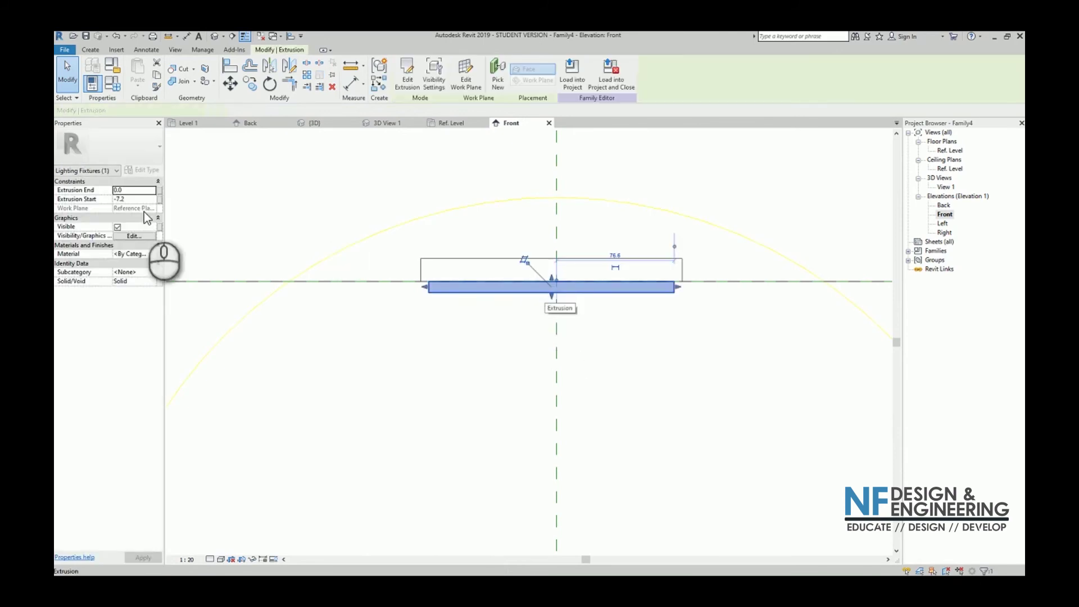
{"action": "left_click", "coordinate": [152, 255]}
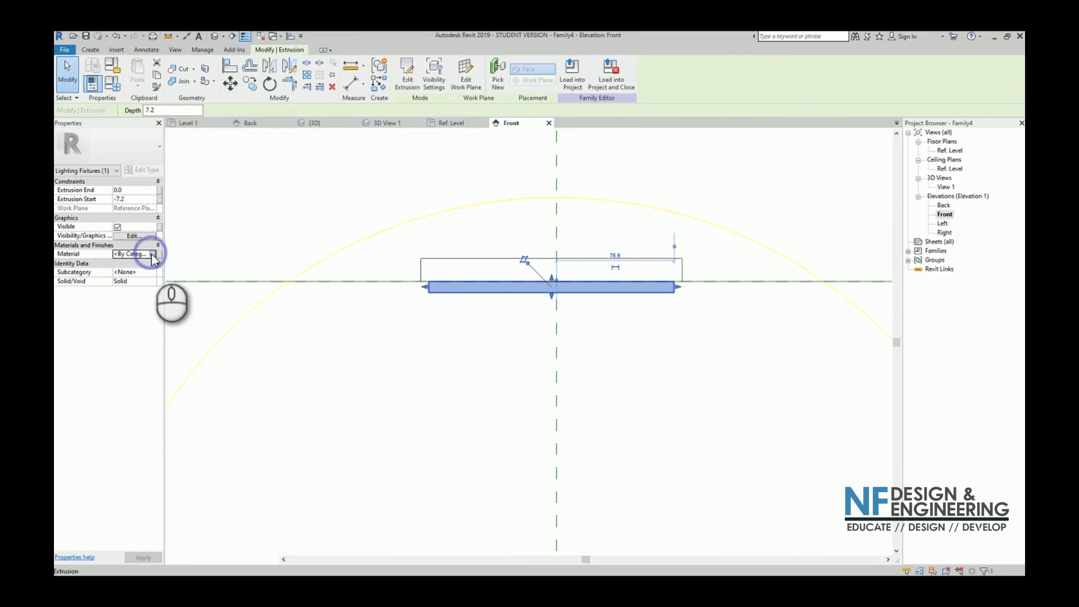
{"action": "left_click", "coordinate": [153, 254]}
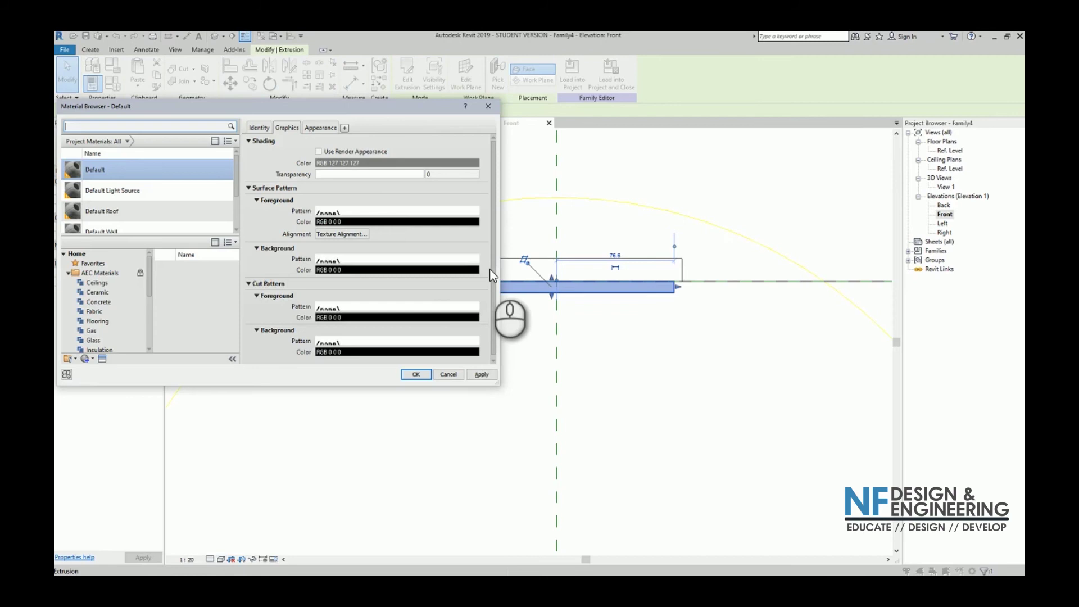
{"action": "left_click_drag", "start_coordinate": [337, 106], "coordinate": [542, 146]}
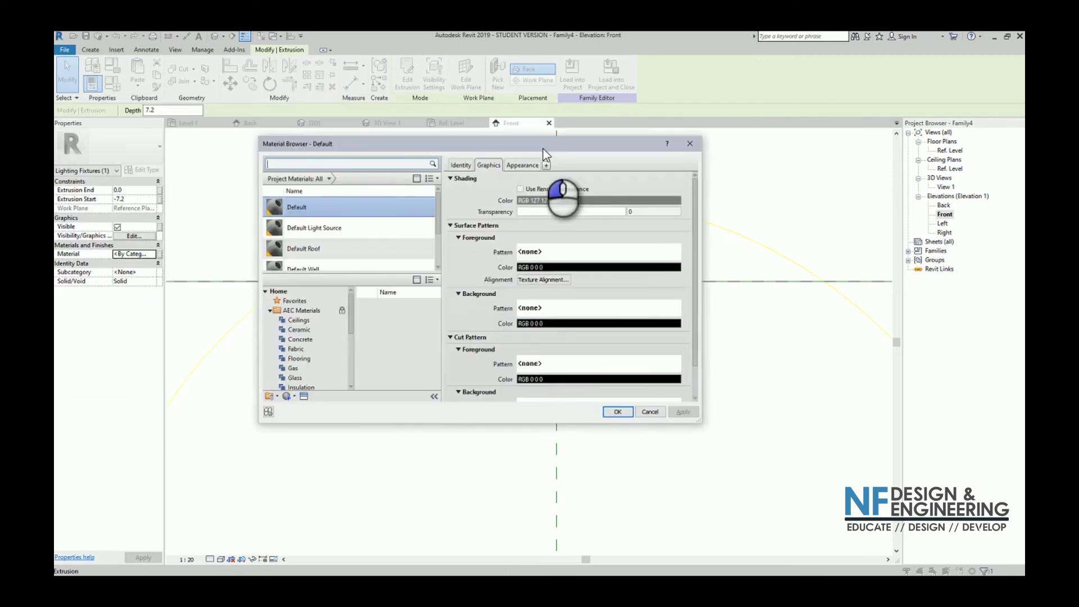
{"action": "scroll", "coordinate": [396, 235], "scroll_direction": "down", "scroll_amount": 2}
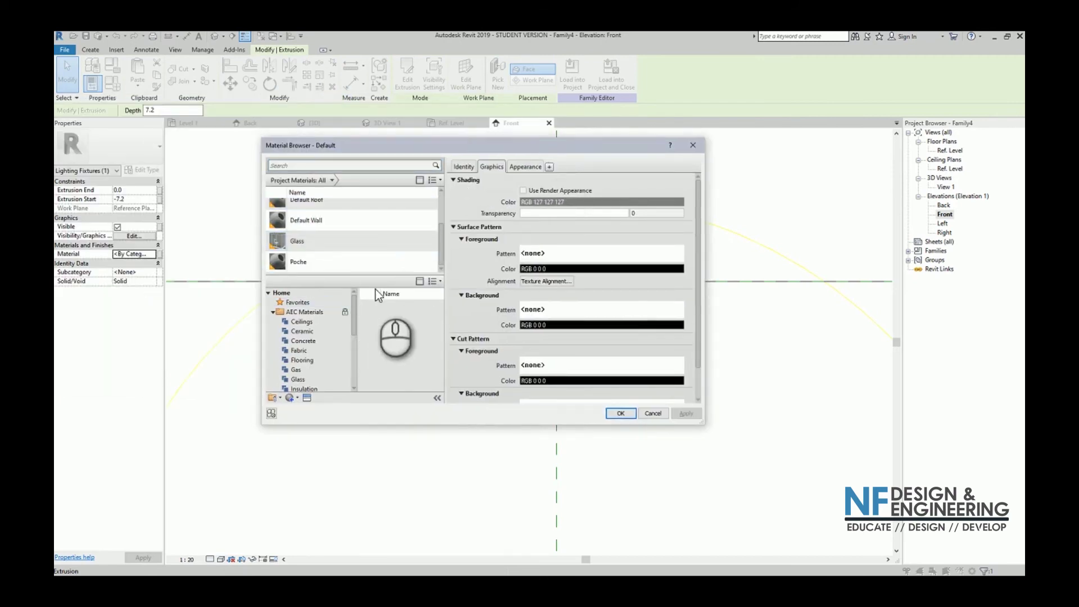
{"action": "left_click", "coordinate": [358, 165]}
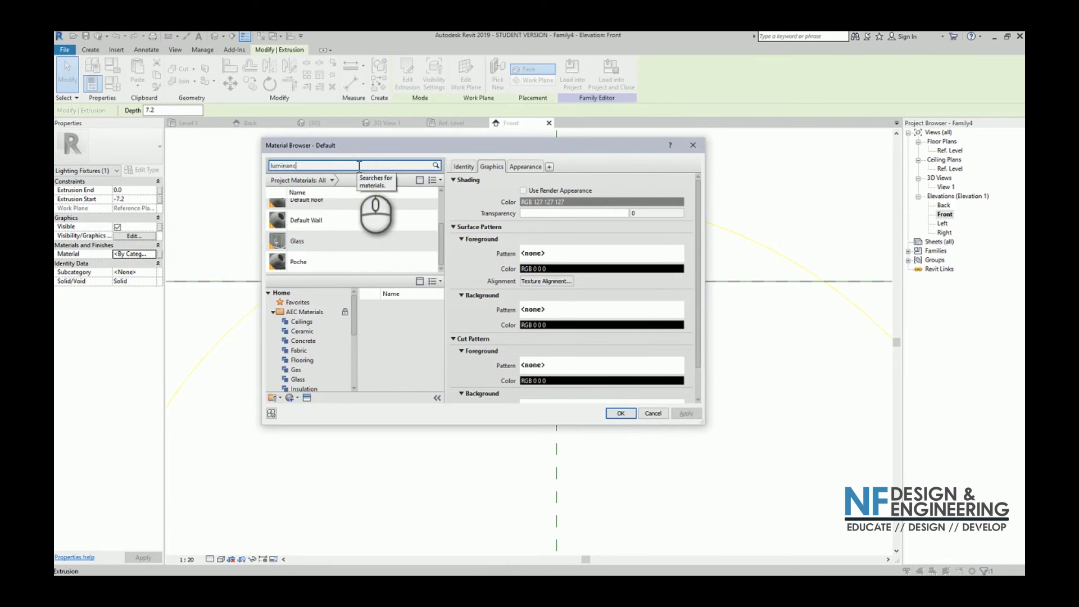
{"action": "key", "text": "Return"}
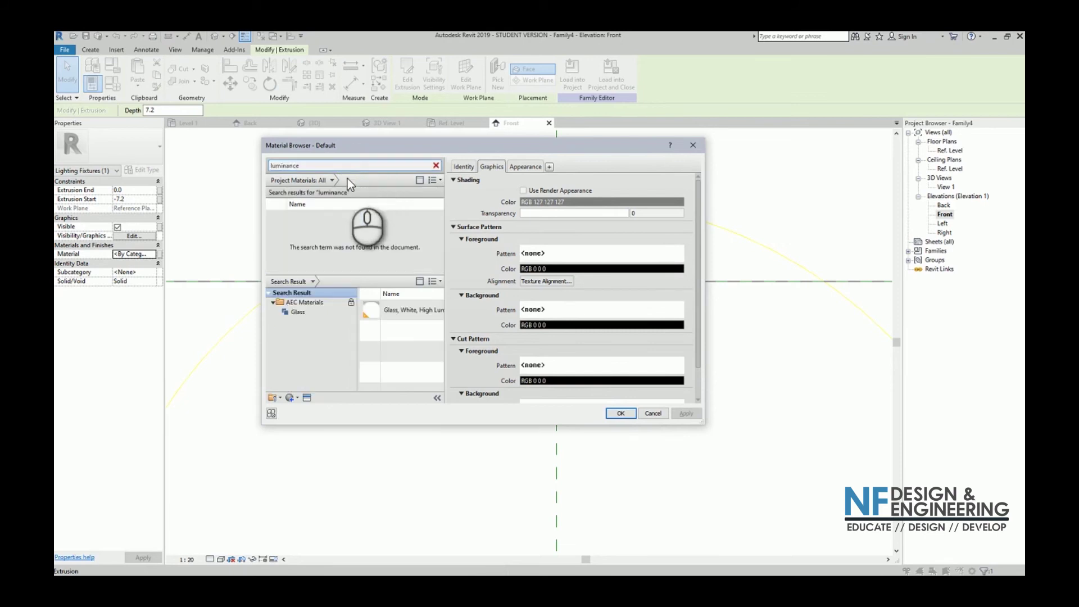
{"action": "mouse_move", "coordinate": [427, 314]}
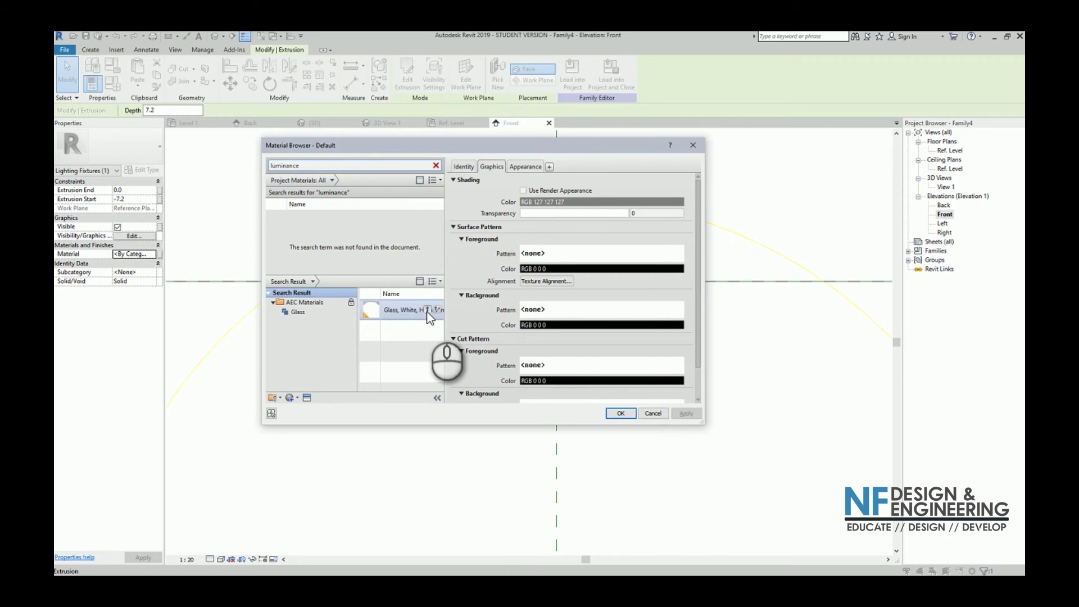
{"action": "left_click", "coordinate": [427, 310]}
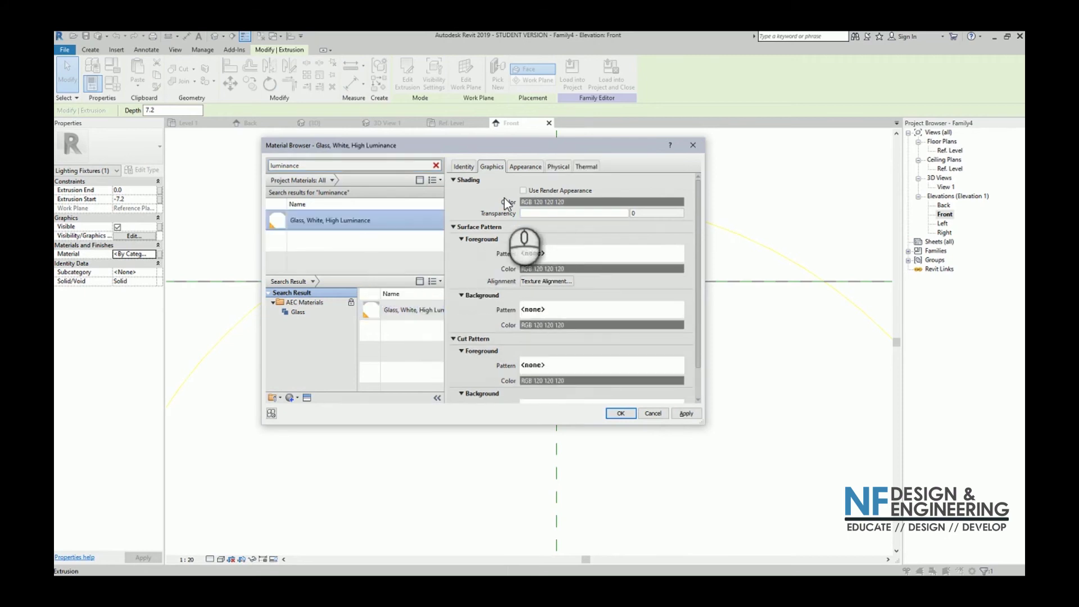
Enable Use Render Appearance in the shading of the Glass, White, High Luminance material.
{"action": "scroll", "coordinate": [506, 198], "scroll_direction": "down", "scroll_amount": 1}
{"action": "scroll", "coordinate": [506, 198], "scroll_direction": "up", "scroll_amount": 1}
{"action": "left_click", "coordinate": [523, 191]}
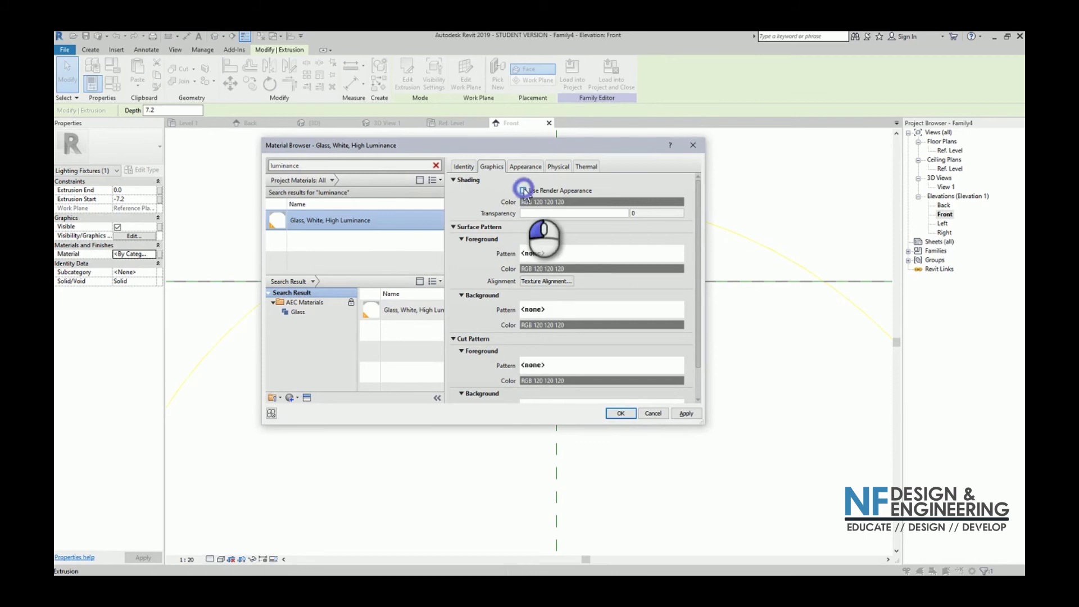
Review the glass material's appearance down to Self Illumination and assign the material to the inner extrusion.
{"action": "left_click", "coordinate": [514, 166]}
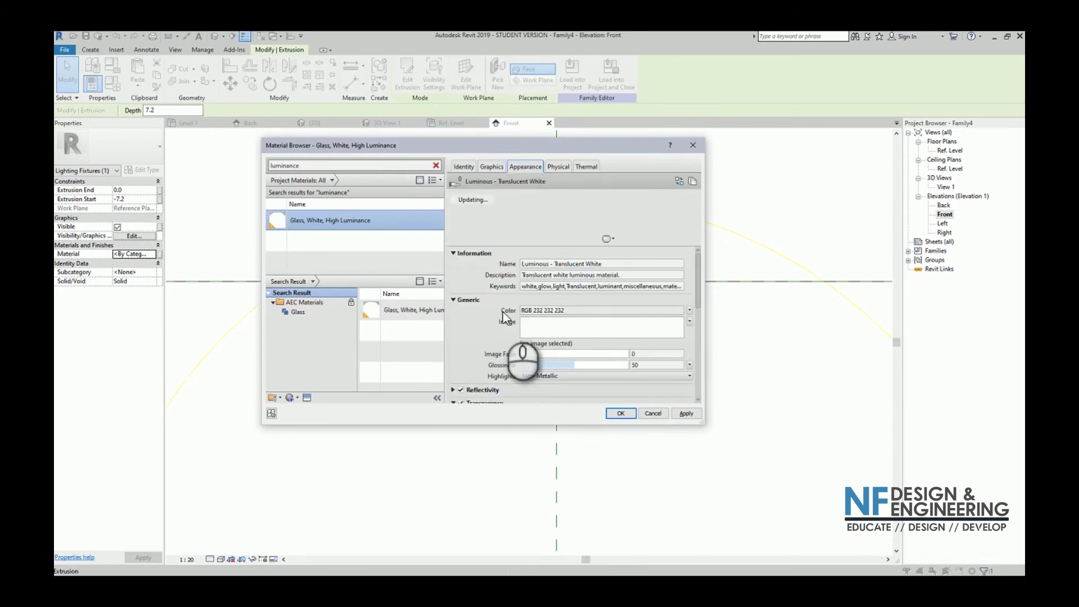
{"action": "scroll", "coordinate": [500, 315], "scroll_direction": "down", "scroll_amount": 5}
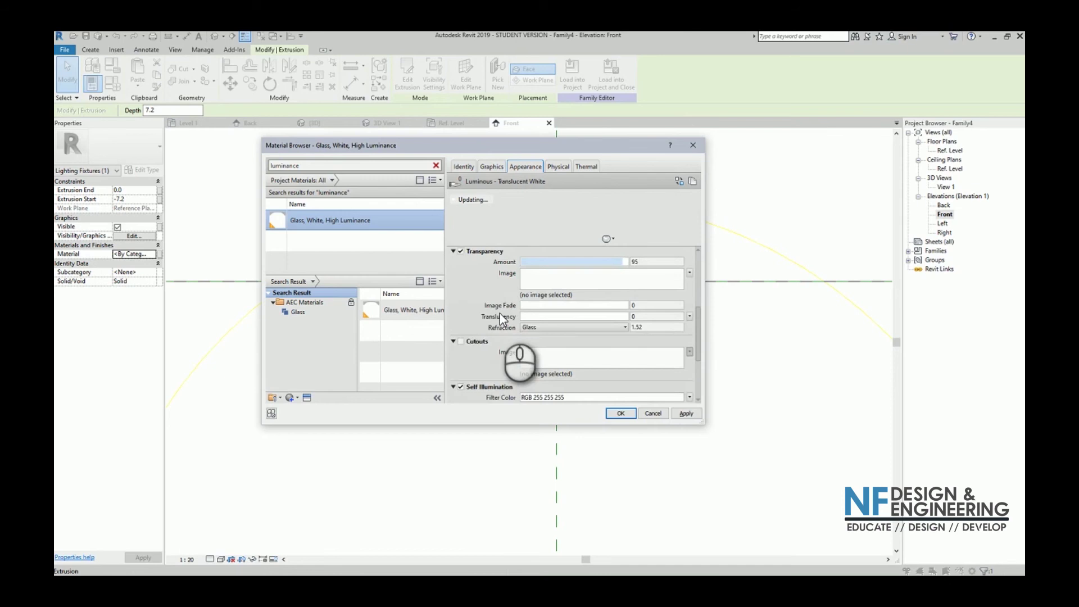
{"action": "scroll", "coordinate": [500, 316], "scroll_direction": "down", "scroll_amount": 3}
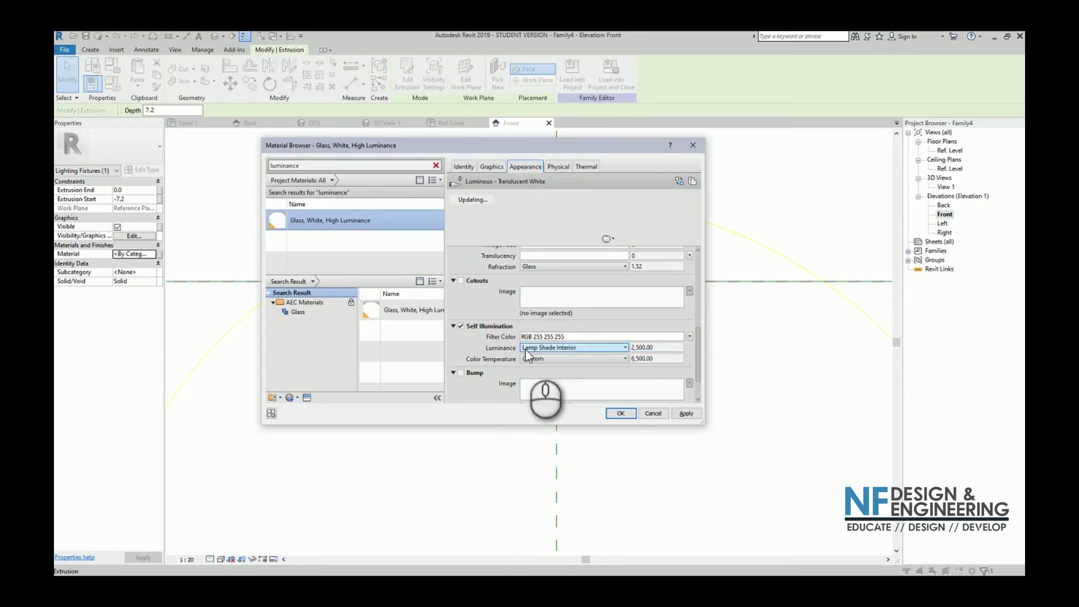
{"action": "scroll", "coordinate": [524, 349], "scroll_direction": "up", "scroll_amount": 2}
{"action": "scroll", "coordinate": [524, 349], "scroll_direction": "down", "scroll_amount": 3}
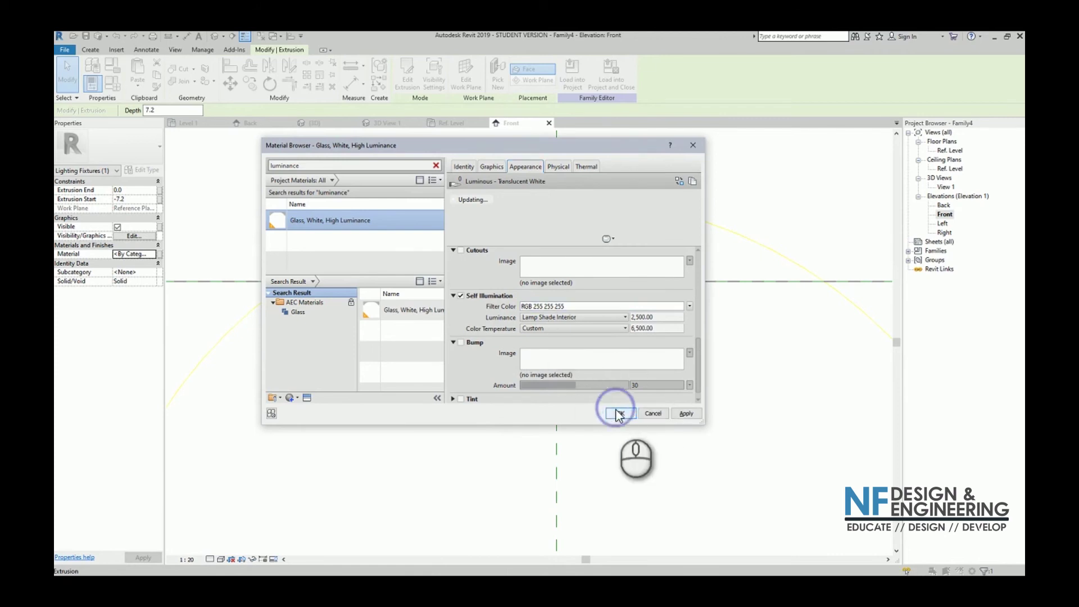
{"action": "left_click", "coordinate": [616, 413]}
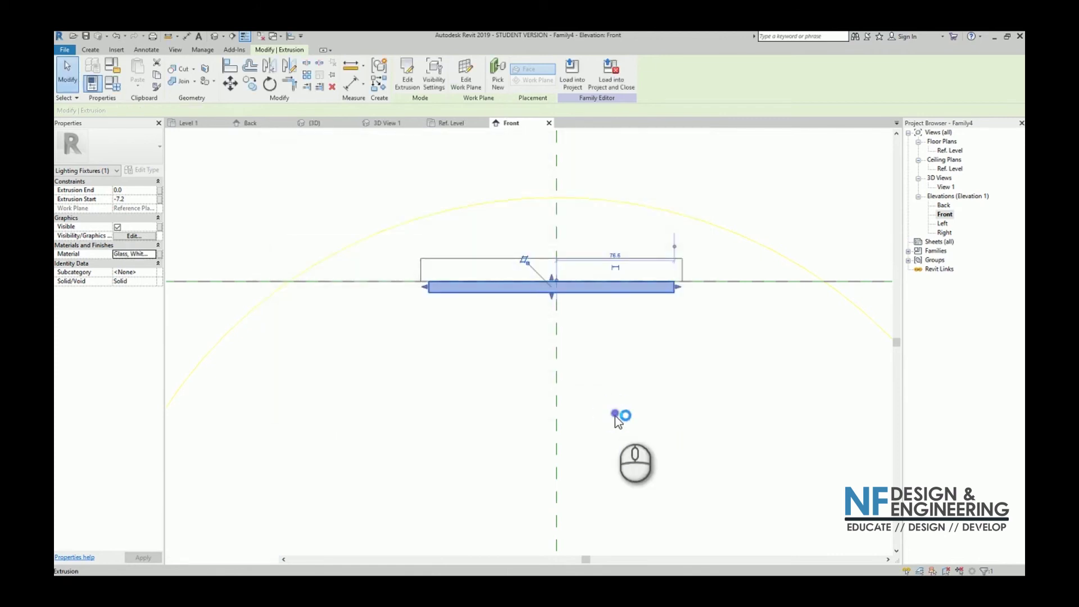
{"action": "left_click", "coordinate": [602, 365]}
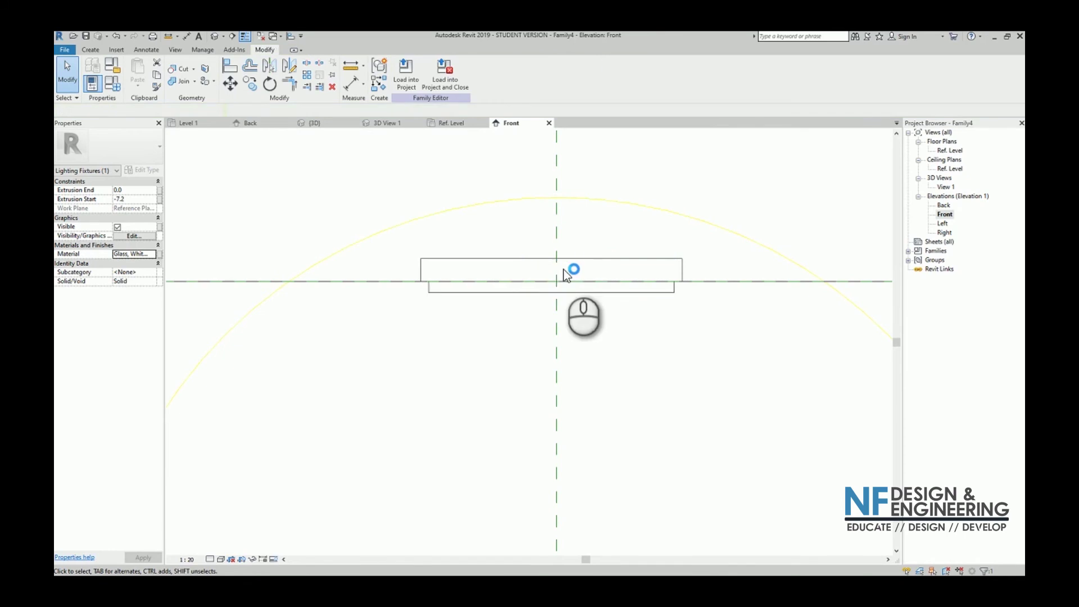
{"action": "scroll", "coordinate": [566, 275], "scroll_direction": "down", "scroll_amount": 3}
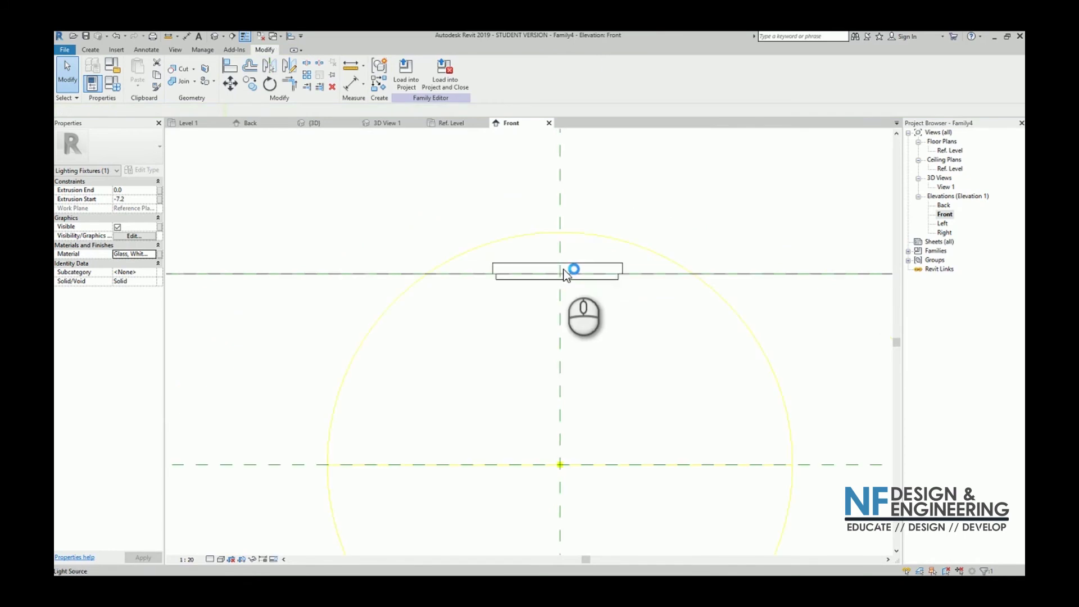
{"action": "left_click", "coordinate": [579, 235]}
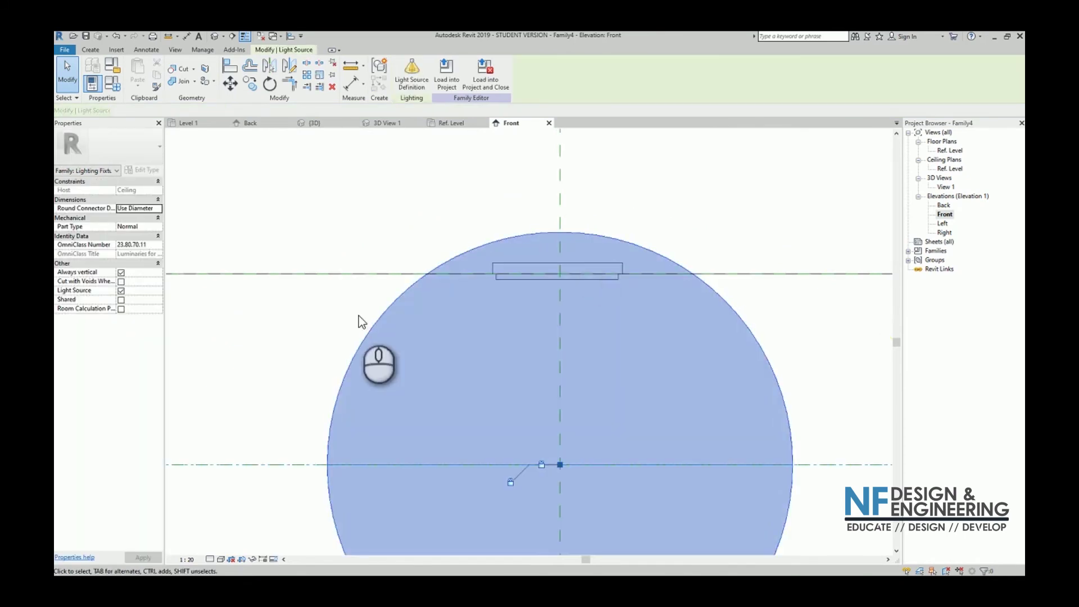
{"action": "scroll", "coordinate": [434, 170], "scroll_direction": "down", "scroll_amount": 3}
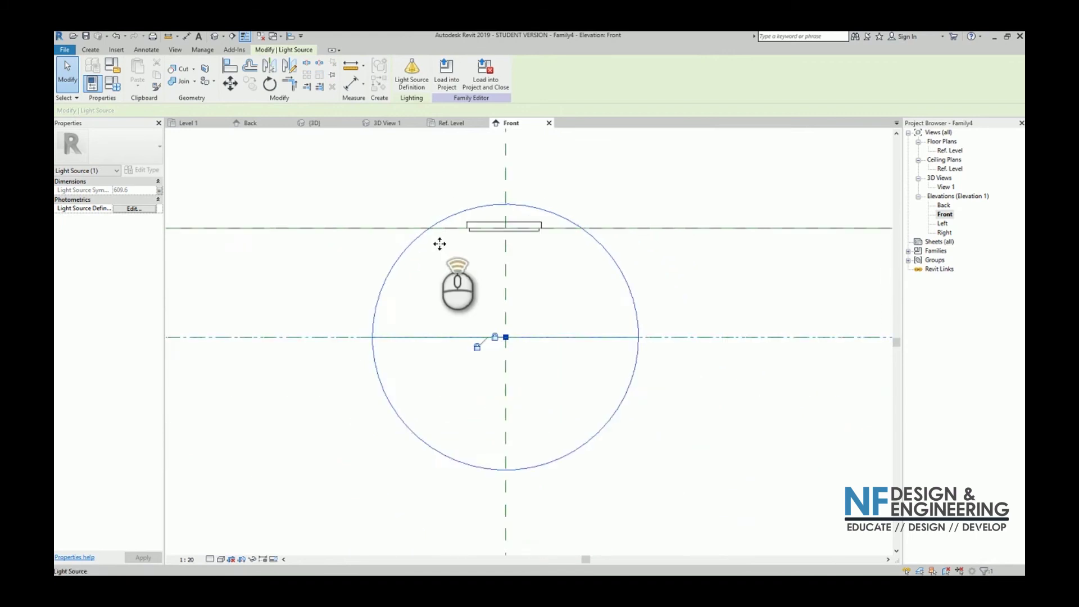
{"action": "scroll", "coordinate": [438, 242], "scroll_direction": "up", "scroll_amount": 2}
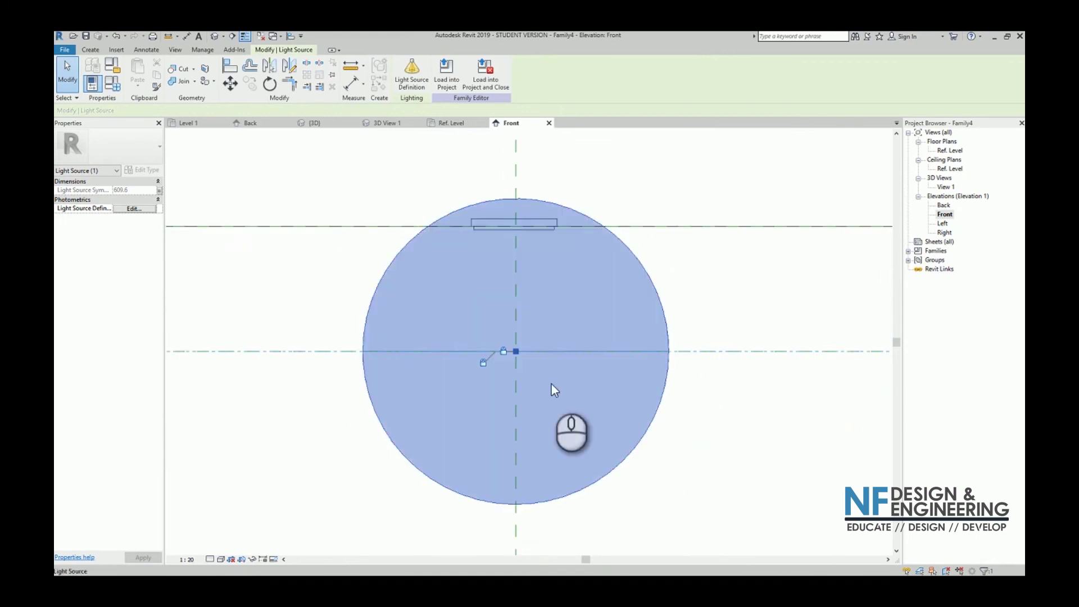
{"action": "left_click", "coordinate": [430, 204]}
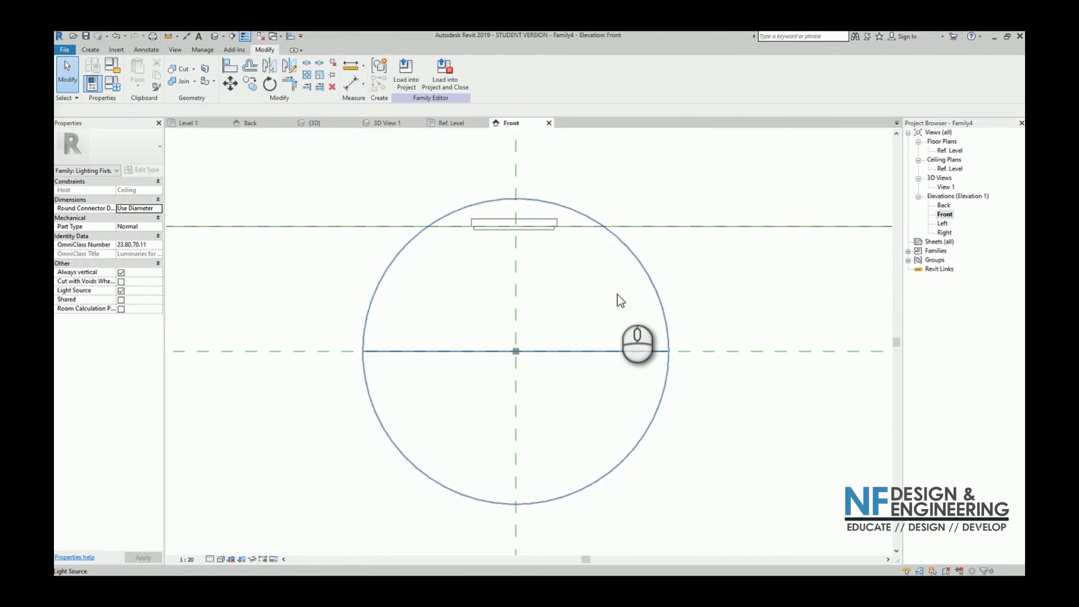
Define the light source to emit from a point shape with a Photometric Web light distribution.
{"action": "left_click", "coordinate": [623, 247]}
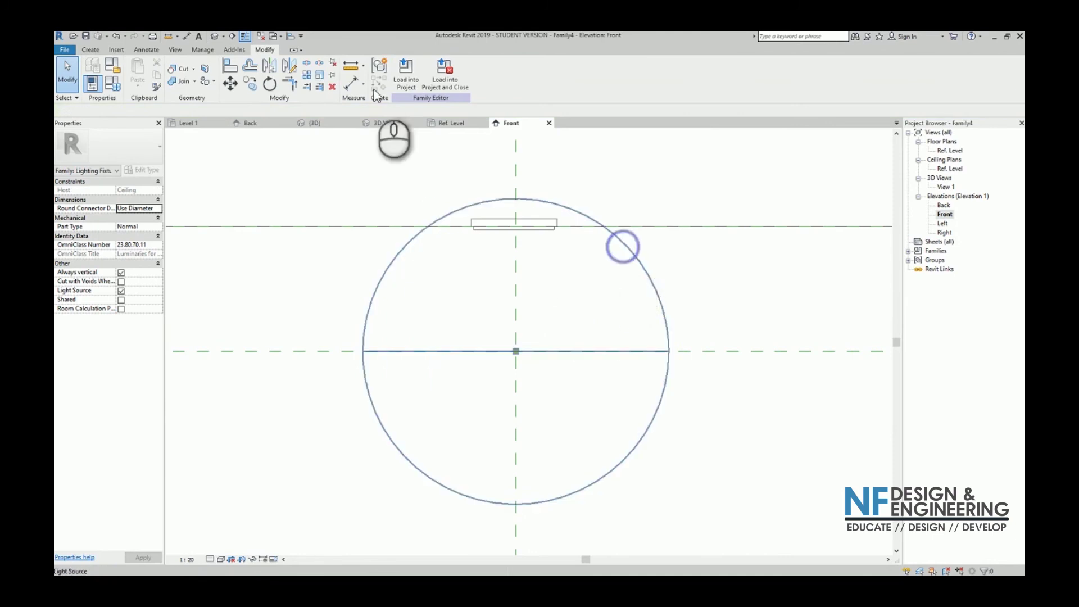
{"action": "left_click", "coordinate": [403, 81]}
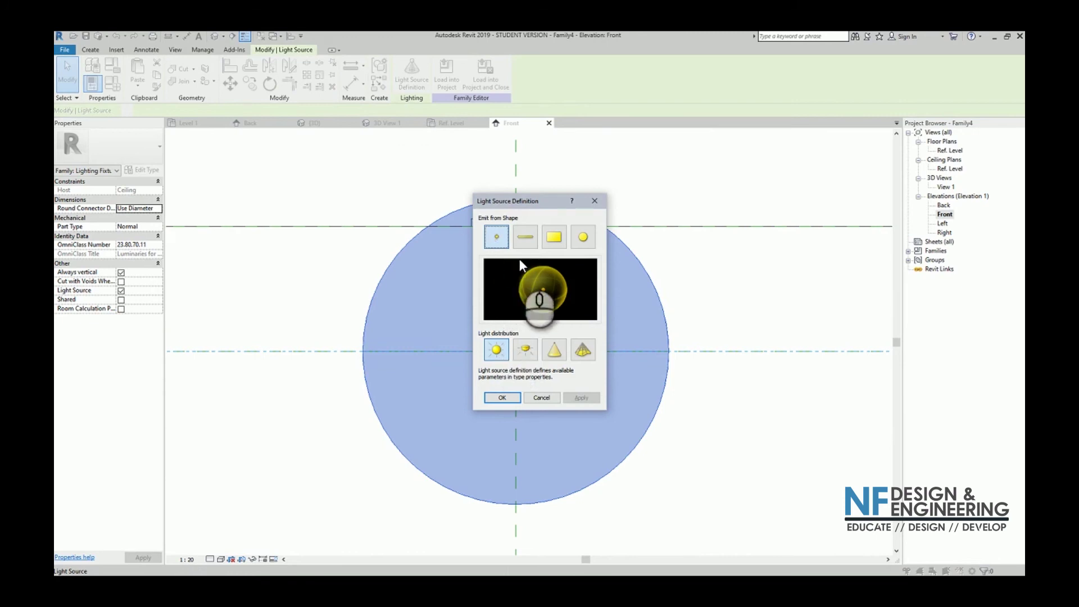
{"action": "left_click", "coordinate": [562, 357]}
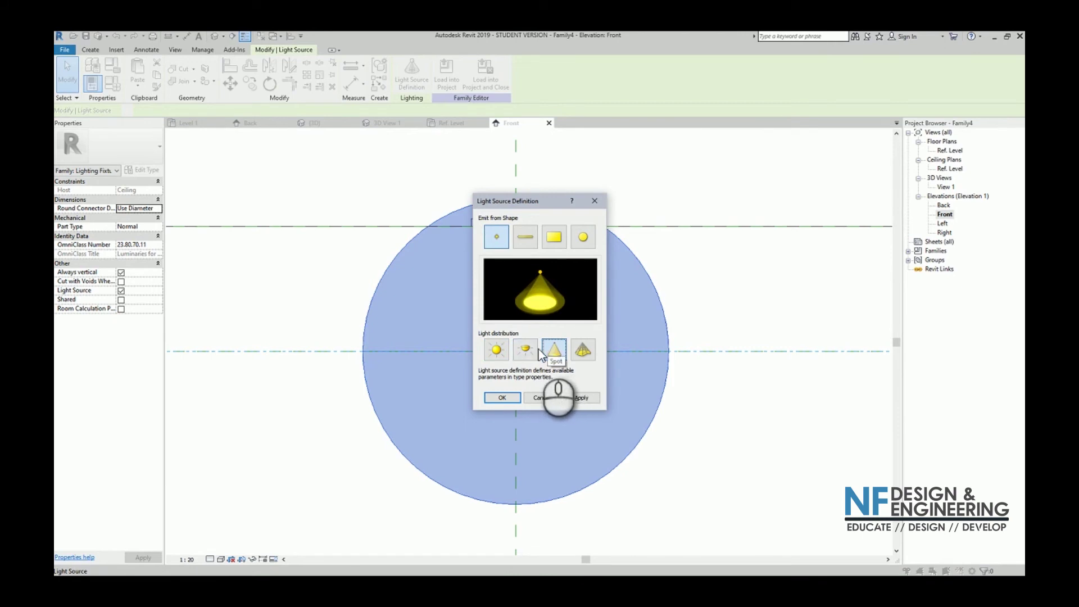
{"action": "left_click", "coordinate": [523, 351]}
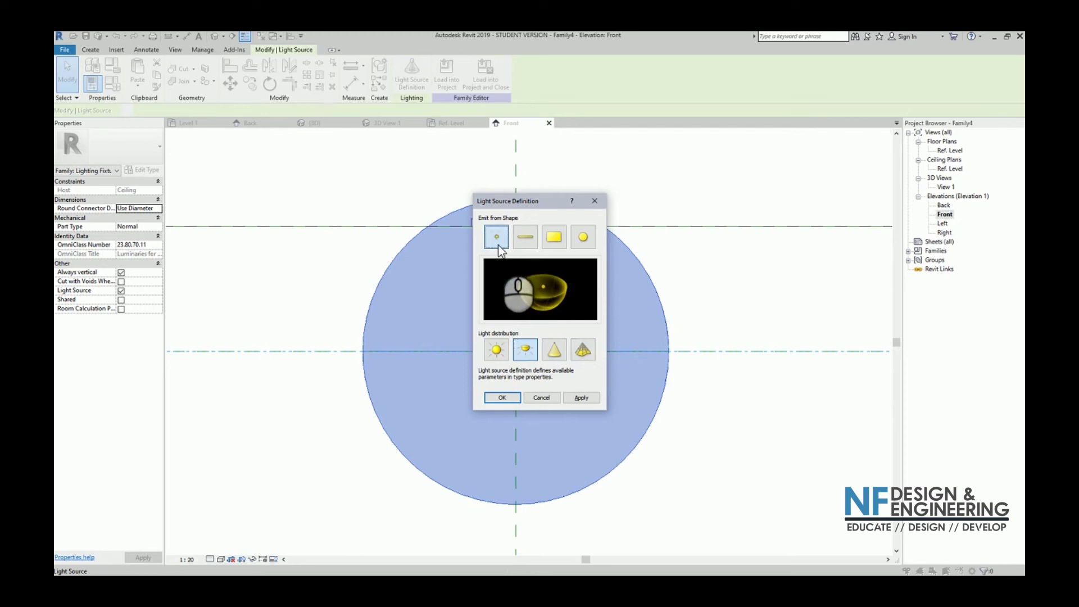
{"action": "left_click", "coordinate": [588, 355]}
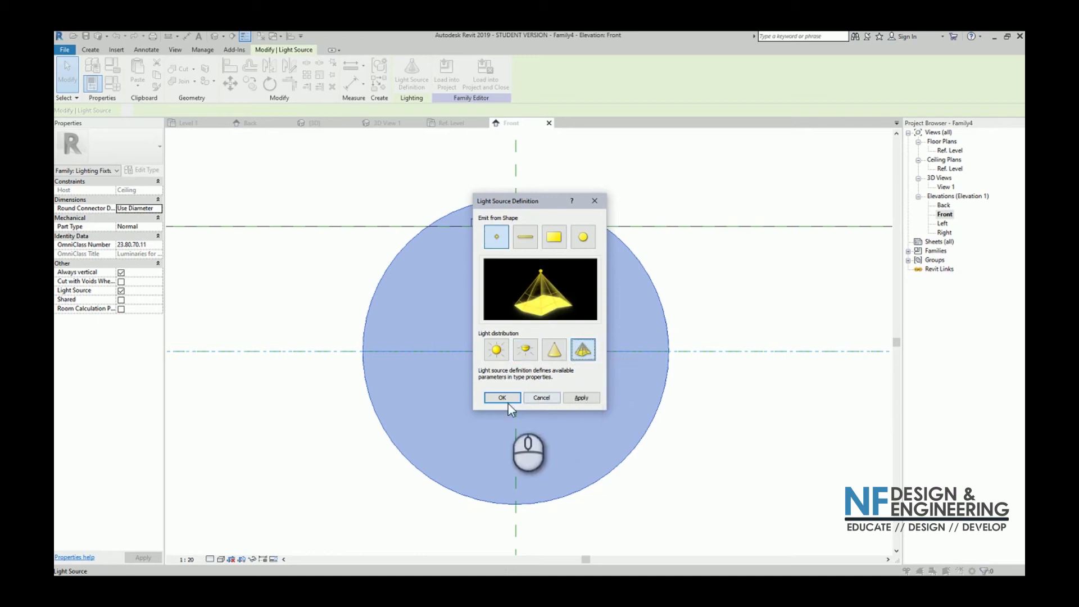
{"action": "left_click", "coordinate": [581, 397]}
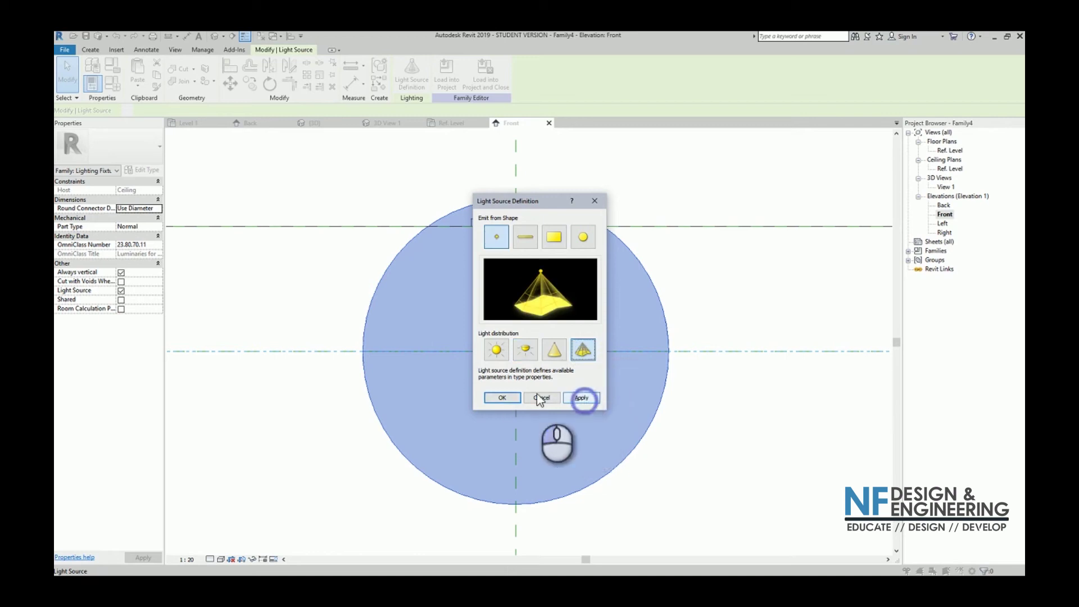
{"action": "left_click", "coordinate": [502, 397]}
{"action": "left_click", "coordinate": [522, 347]}
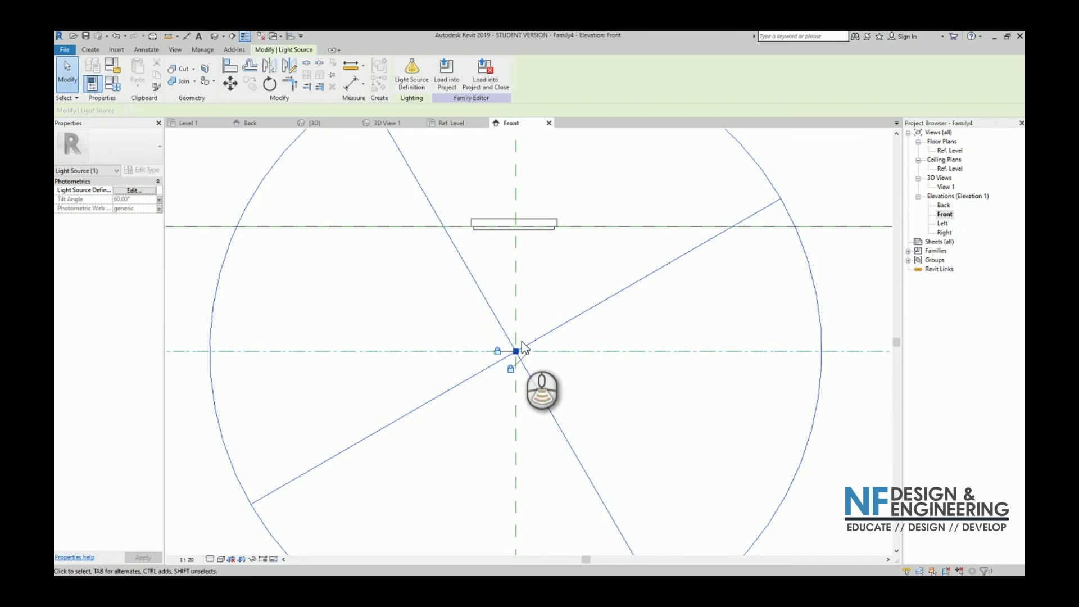
Set the Light Source Elevation reference plane's distance below the ceiling line to 600 mm.
{"action": "scroll", "coordinate": [522, 346], "scroll_direction": "down", "scroll_amount": 4}
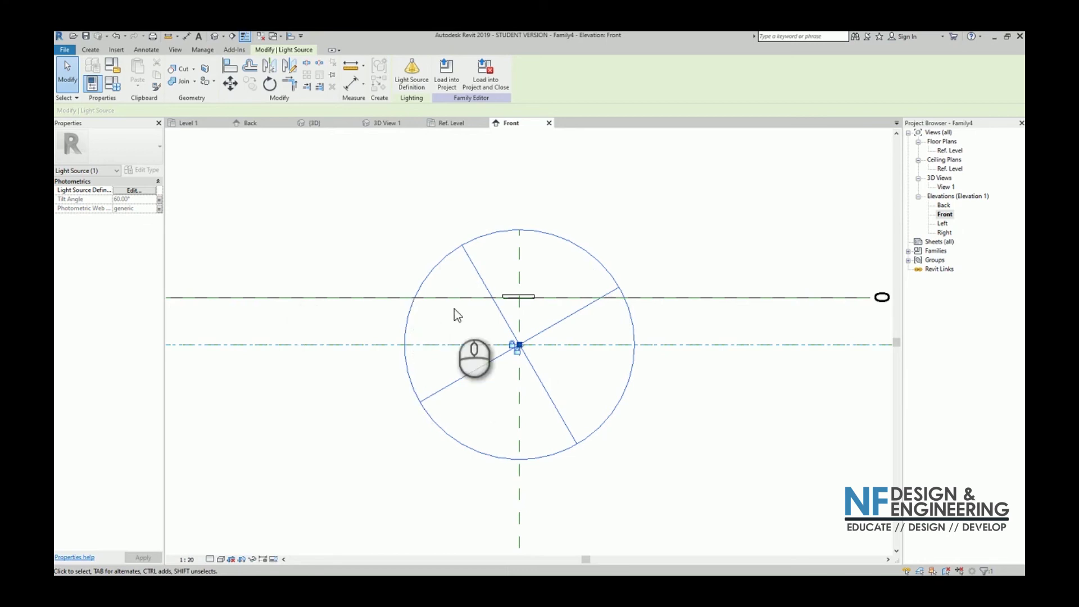
{"action": "scroll", "coordinate": [528, 309], "scroll_direction": "down", "scroll_amount": 1}
{"action": "scroll", "coordinate": [658, 351], "scroll_direction": "down", "scroll_amount": 1}
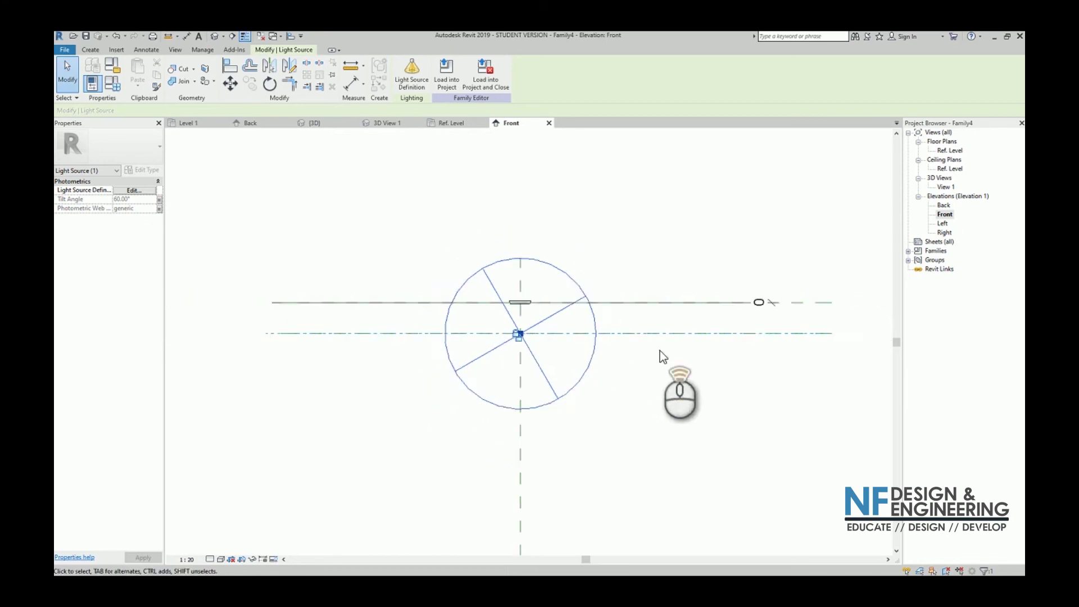
{"action": "scroll", "coordinate": [660, 350], "scroll_direction": "up", "scroll_amount": 3}
{"action": "scroll", "coordinate": [658, 356], "scroll_direction": "down", "scroll_amount": 2}
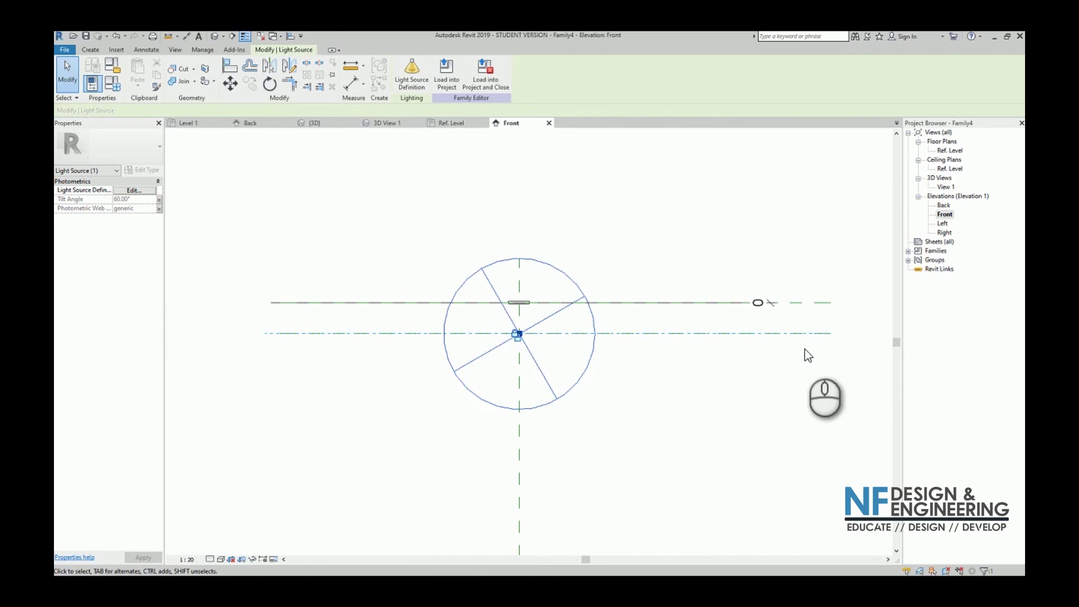
{"action": "left_click", "coordinate": [804, 345]}
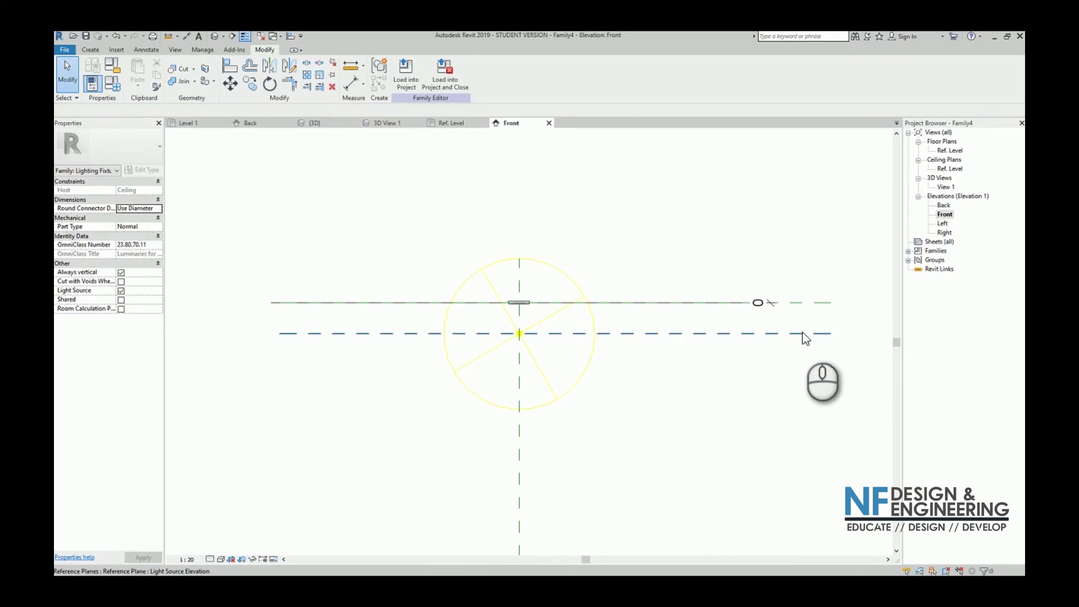
{"action": "left_click", "coordinate": [802, 331]}
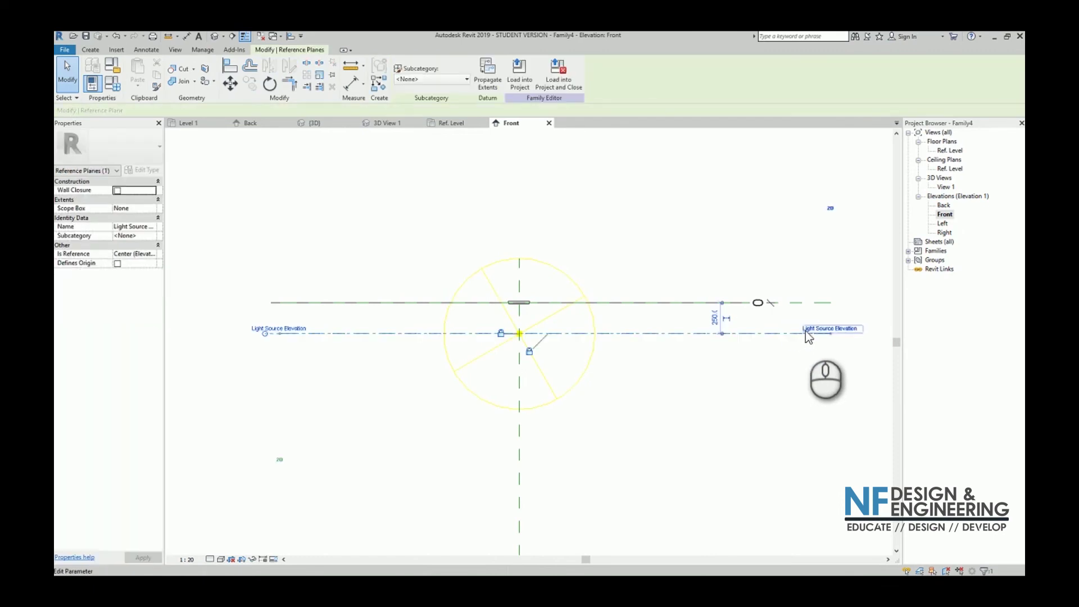
{"action": "left_click", "coordinate": [717, 318]}
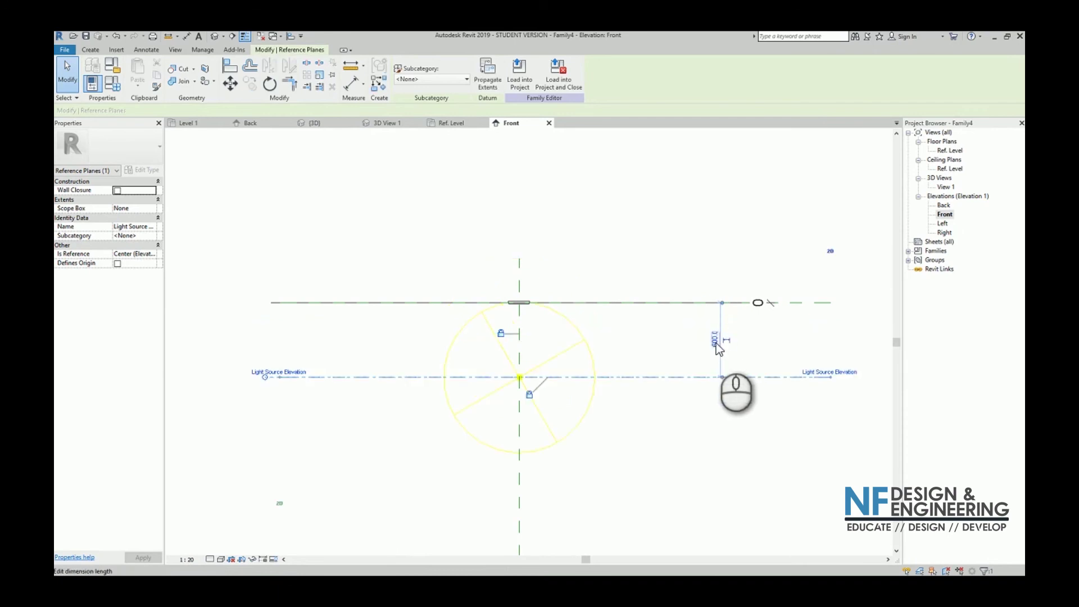
Set the Light Source Elevation reference plane's distance below the ceiling line to 900 mm.
{"action": "left_click", "coordinate": [716, 342]}
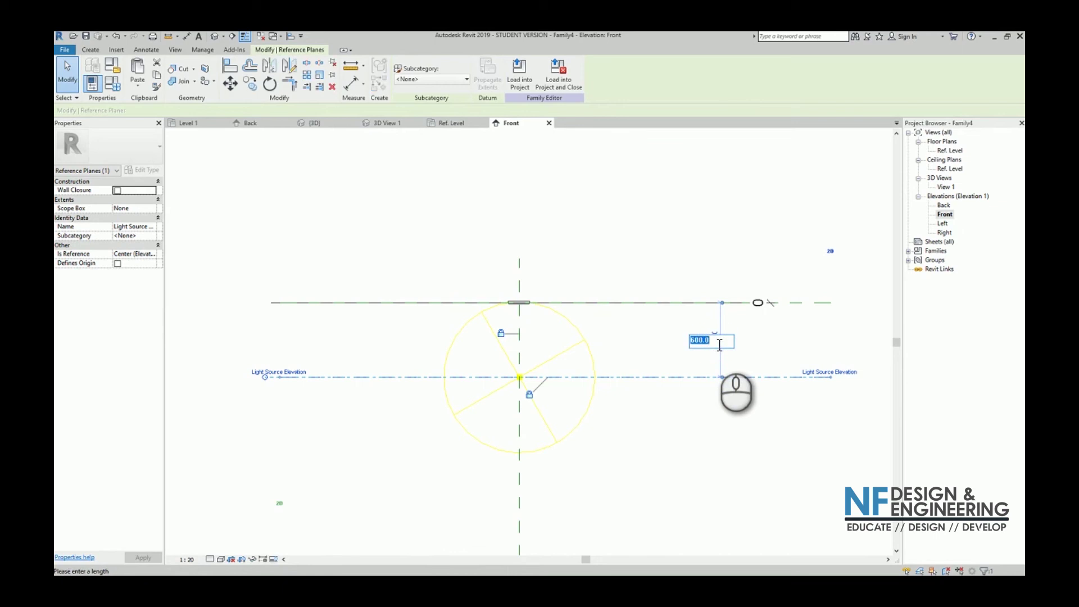
{"action": "type", "text": "900"}
{"action": "key", "text": "Return"}
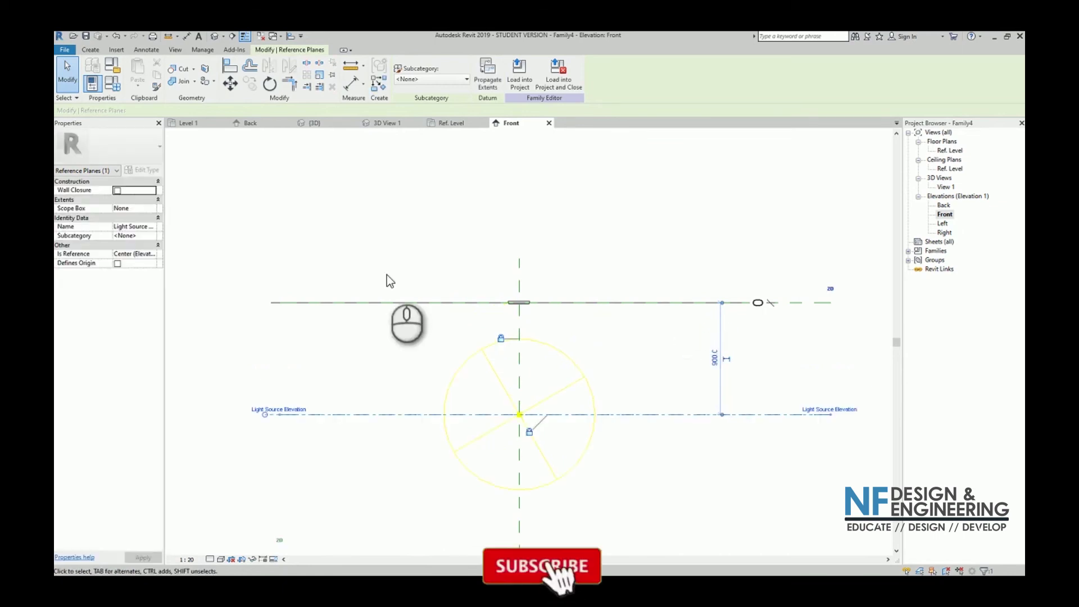
{"action": "left_click", "coordinate": [474, 393]}
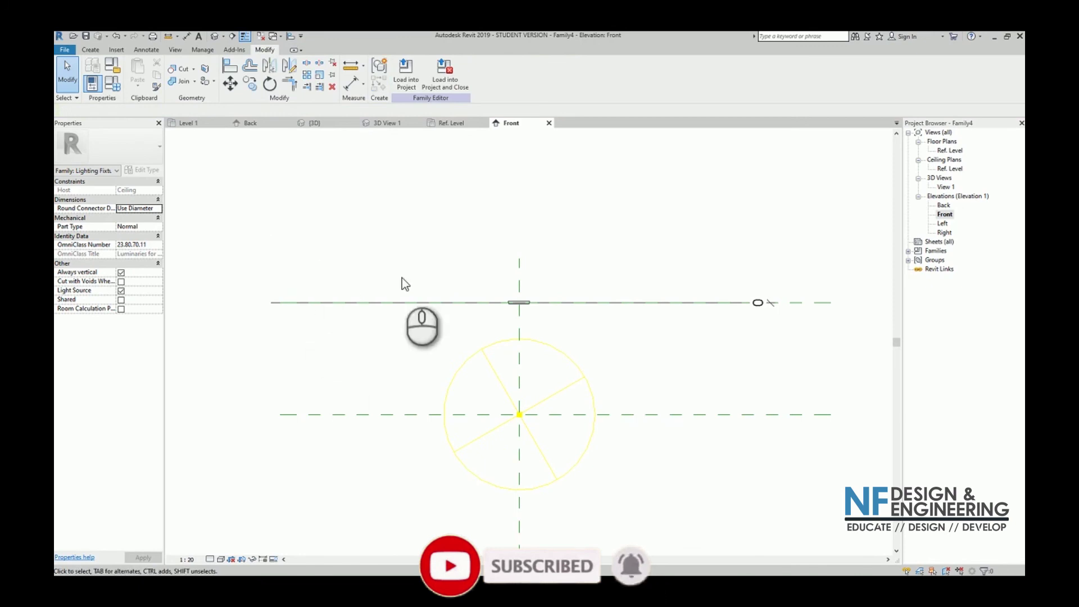
Set the Initial Color of the family's Type 1 to the Fluorescent (Daylight) preset.
{"action": "left_click", "coordinate": [110, 86]}
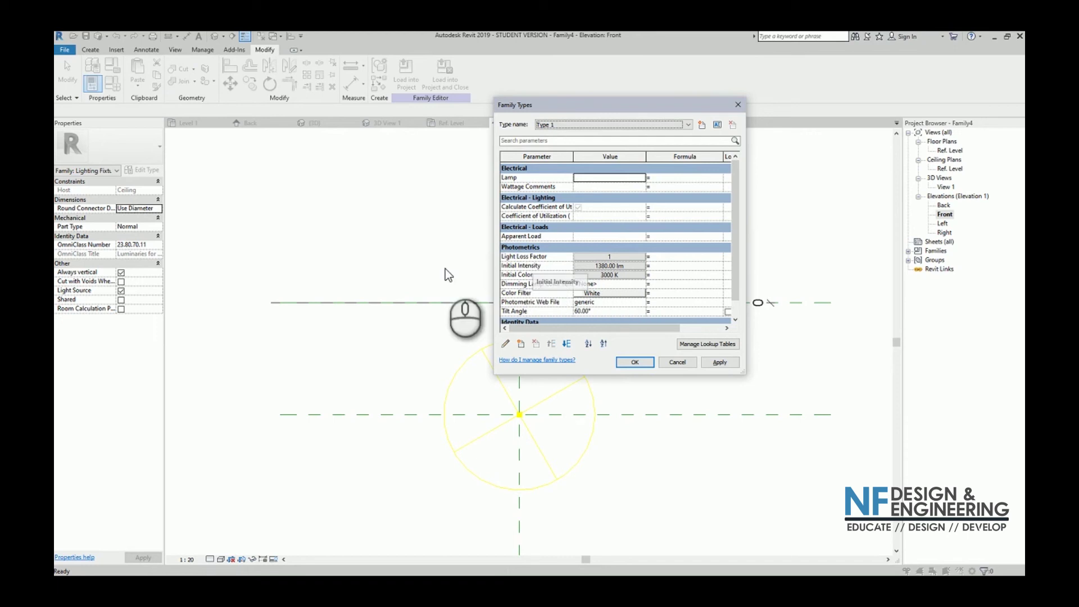
{"action": "scroll", "coordinate": [529, 281], "scroll_direction": "down", "scroll_amount": 1}
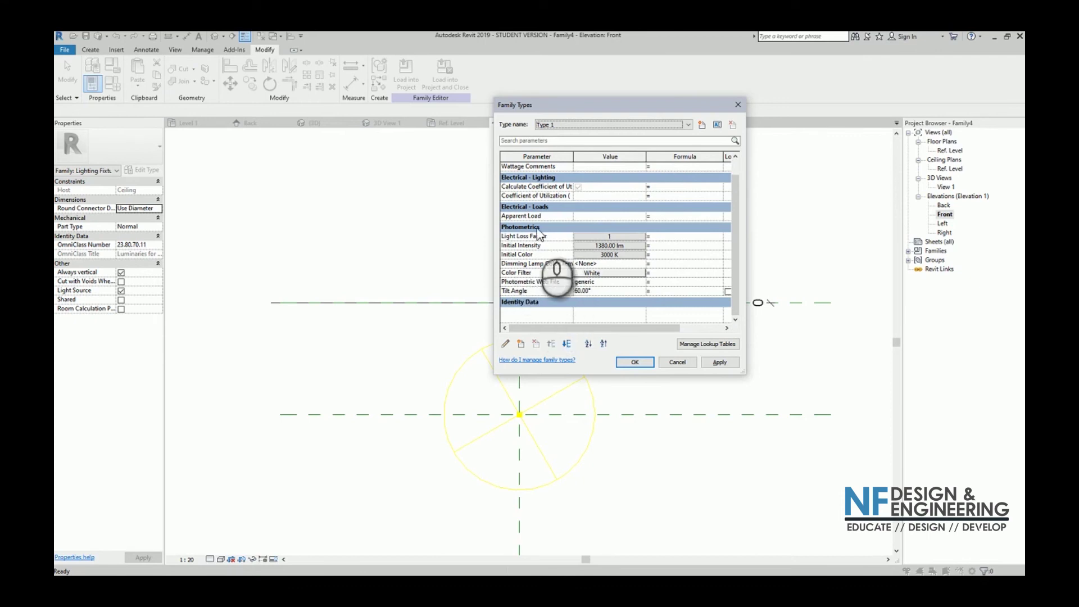
{"action": "scroll", "coordinate": [554, 290], "scroll_direction": "up", "scroll_amount": 1}
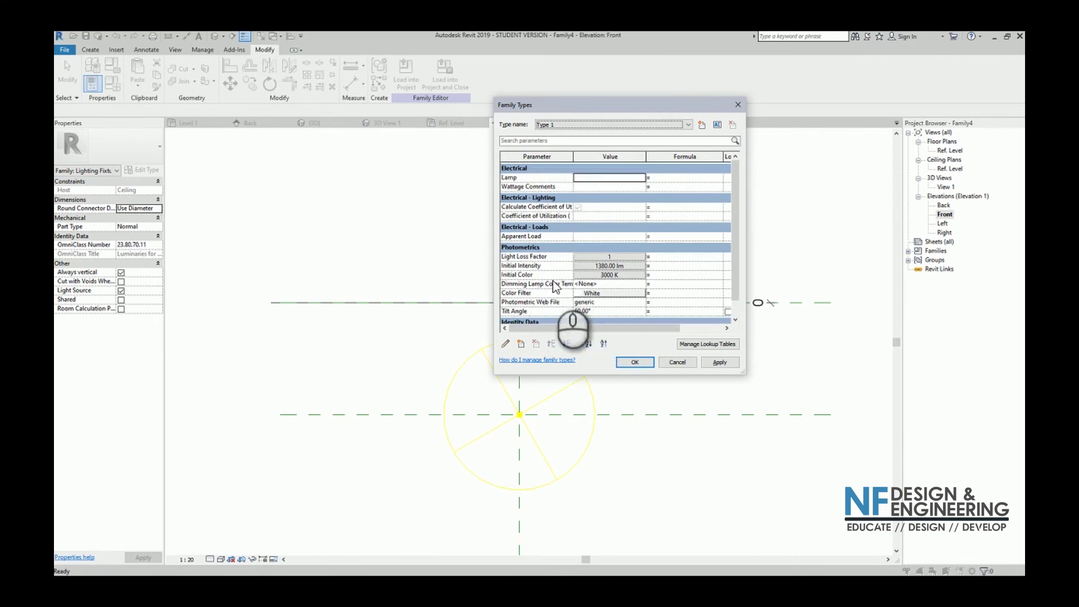
{"action": "scroll", "coordinate": [556, 287], "scroll_direction": "down", "scroll_amount": 1}
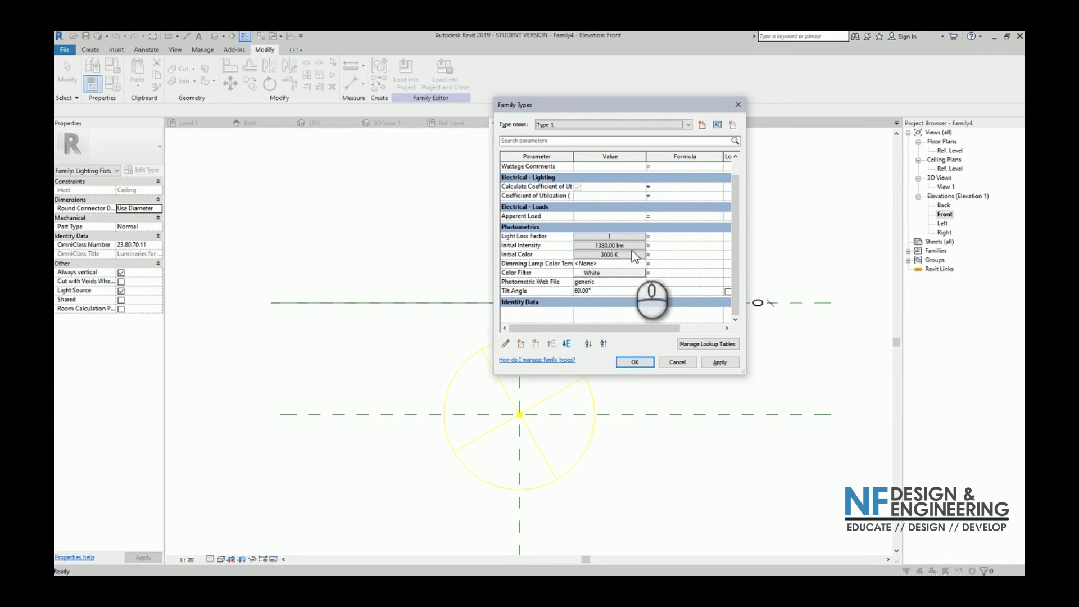
{"action": "left_click", "coordinate": [603, 257]}
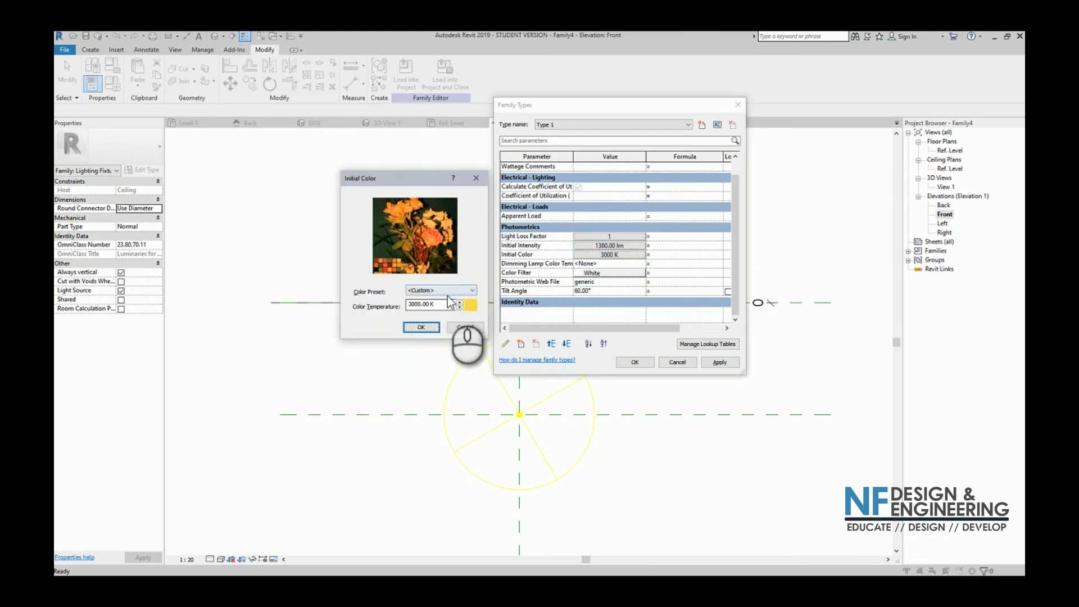
{"action": "left_click", "coordinate": [450, 290]}
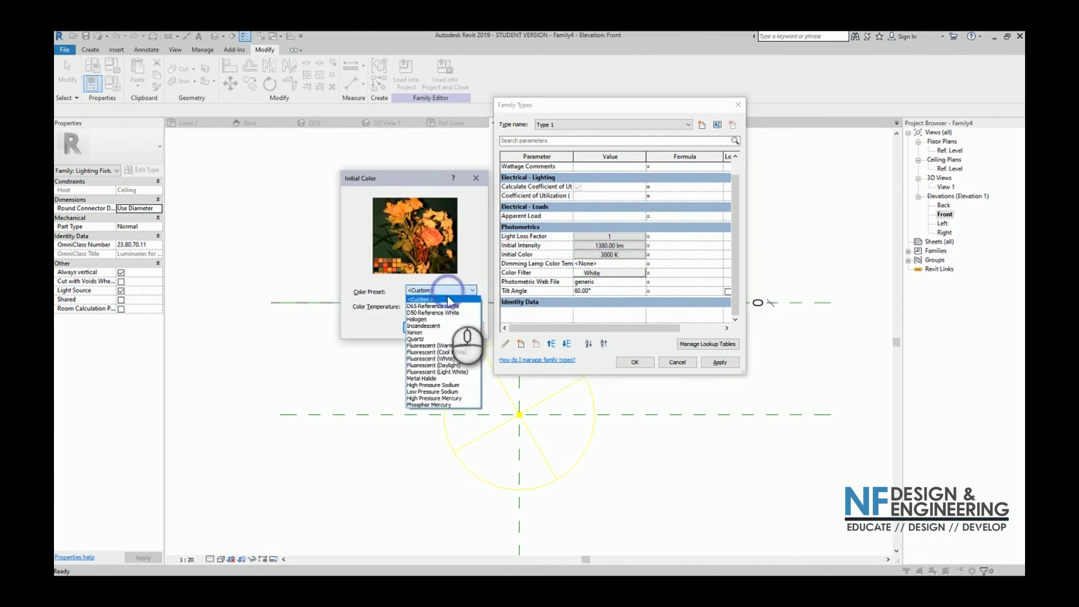
{"action": "left_click", "coordinate": [462, 366]}
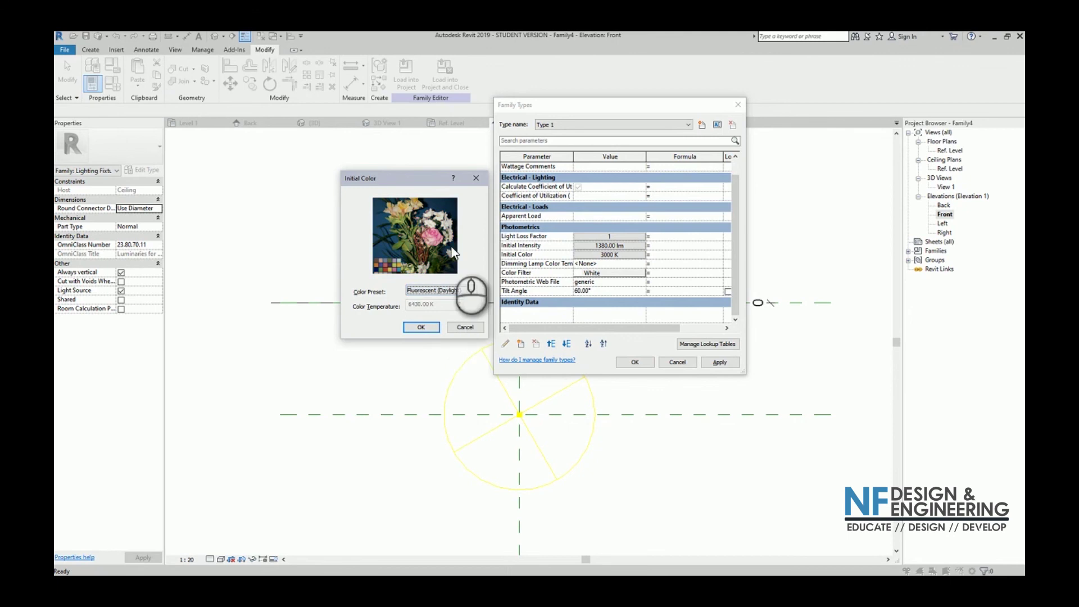
{"action": "left_click", "coordinate": [422, 327]}
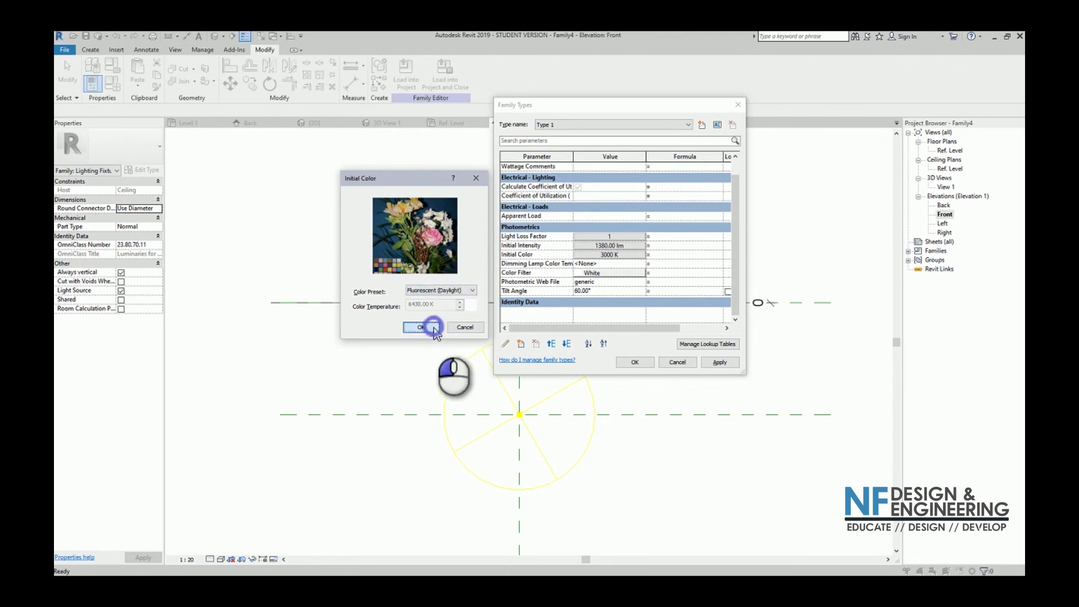
{"action": "left_click", "coordinate": [603, 254]}
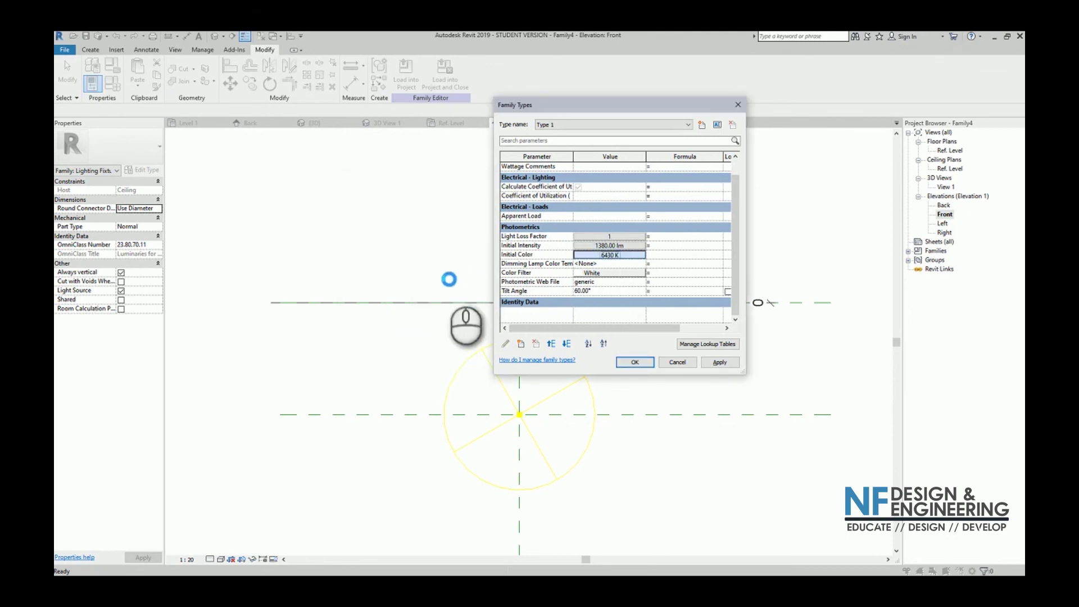
{"action": "left_click", "coordinate": [455, 289]}
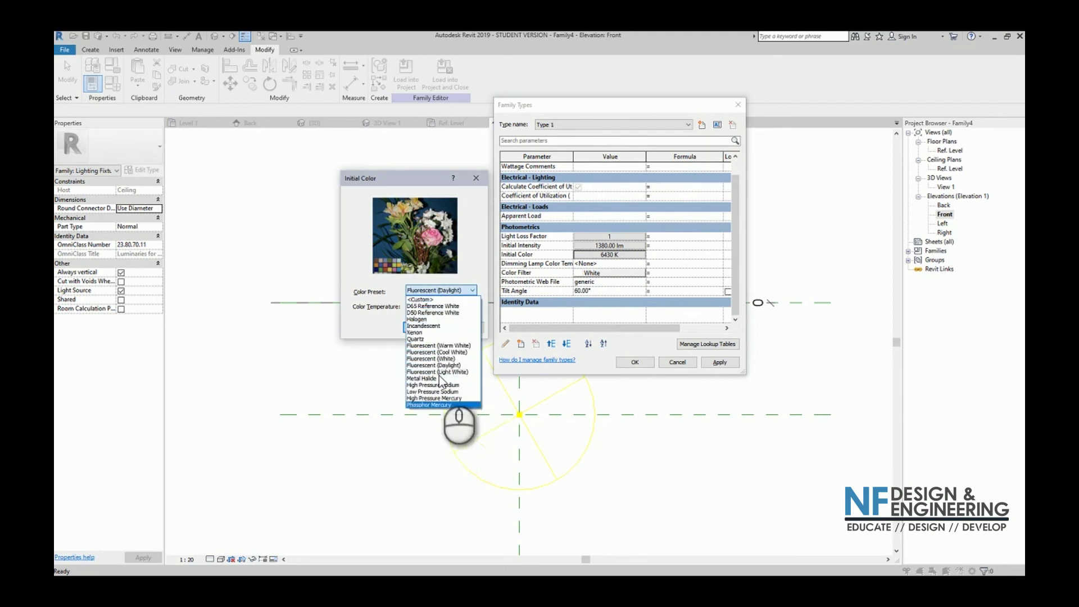
{"action": "left_click", "coordinate": [371, 292]}
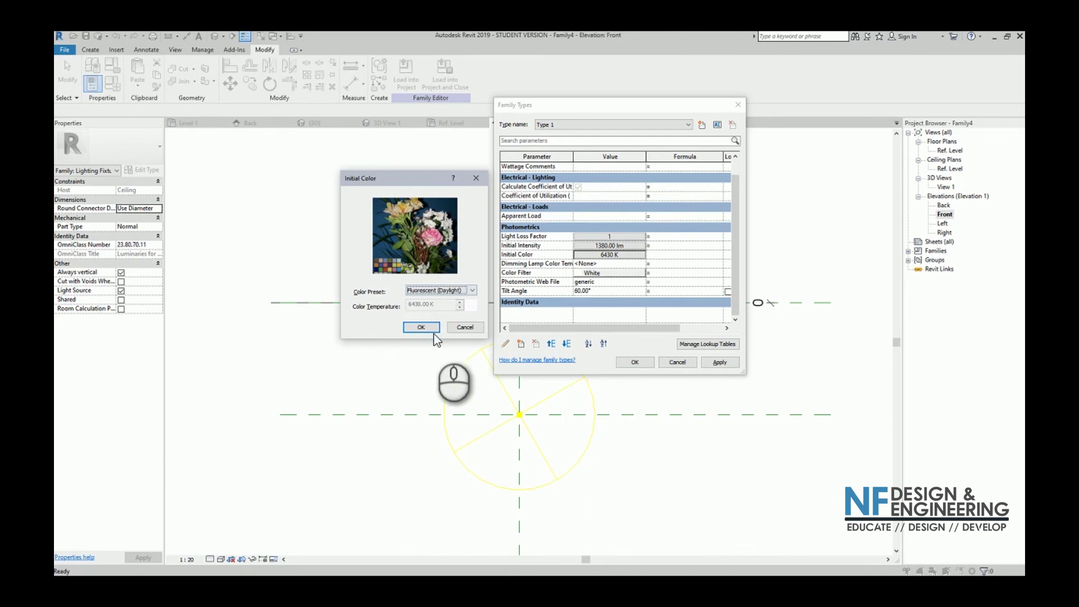
{"action": "left_click", "coordinate": [423, 327]}
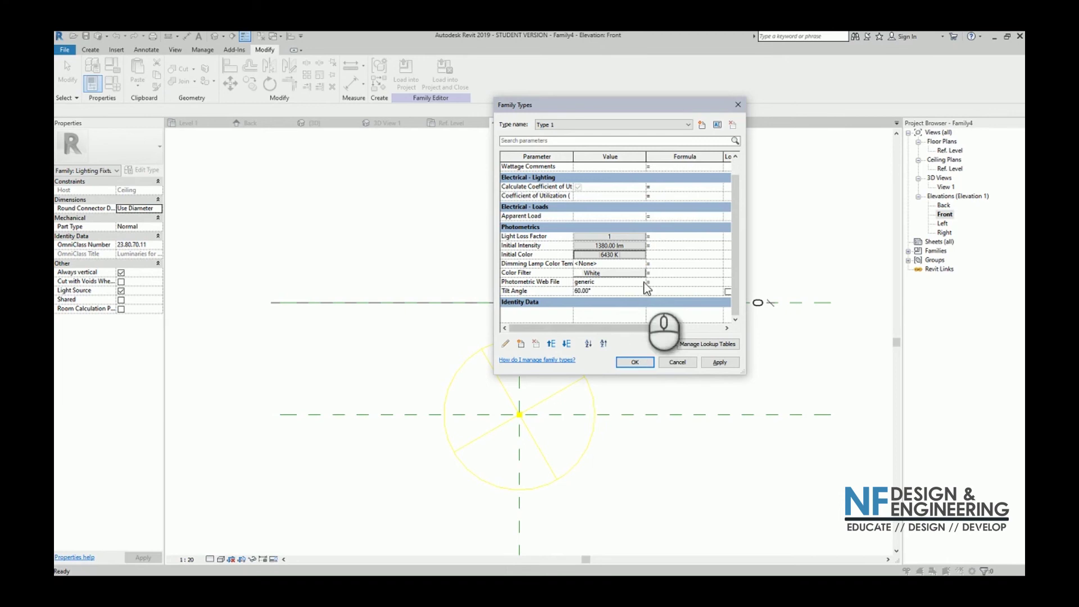
Set the Initial Intensity of Type 1 to a luminous flux of 4000 lm.
{"action": "left_click", "coordinate": [617, 246]}
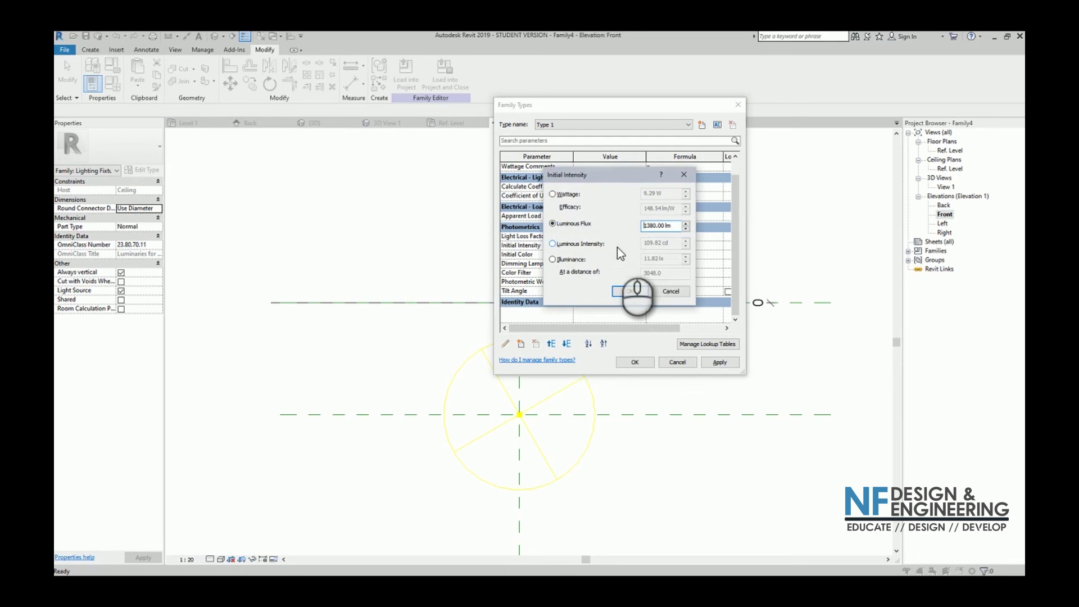
{"action": "left_click", "coordinate": [655, 232]}
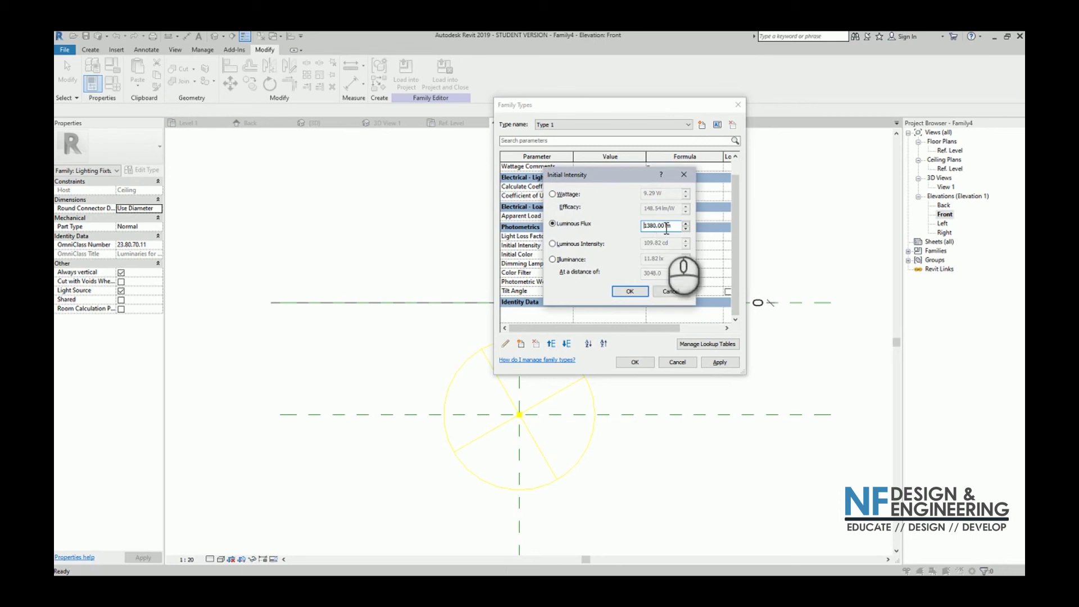
{"action": "double_click", "coordinate": [667, 227]}
{"action": "left_click_drag", "start_coordinate": [666, 229], "coordinate": [646, 231]}
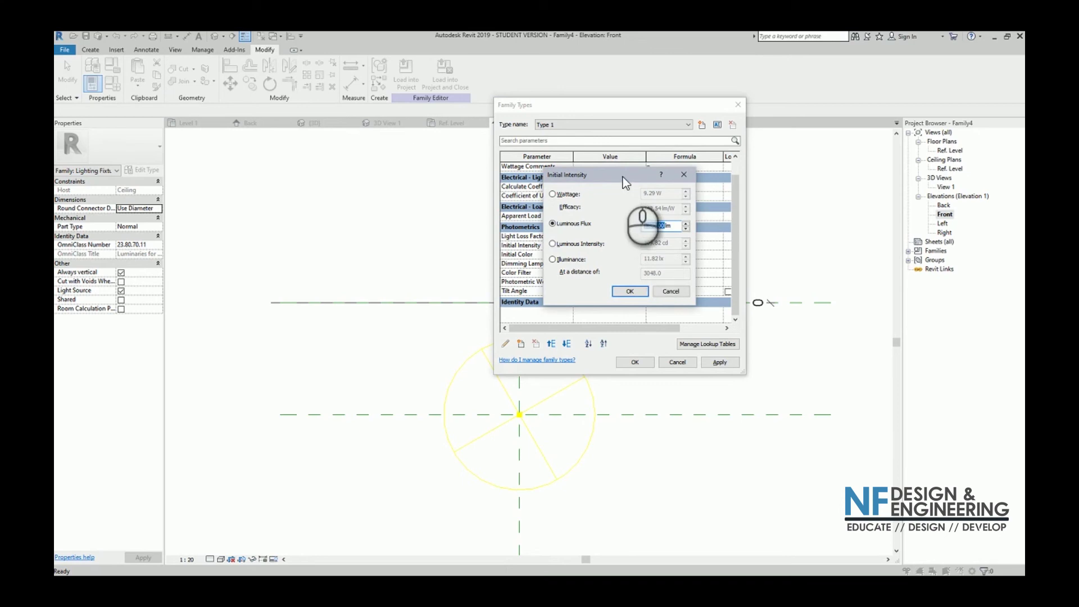
{"action": "left_click_drag", "start_coordinate": [622, 177], "coordinate": [608, 177]}
{"action": "key", "text": "BackSpace"}
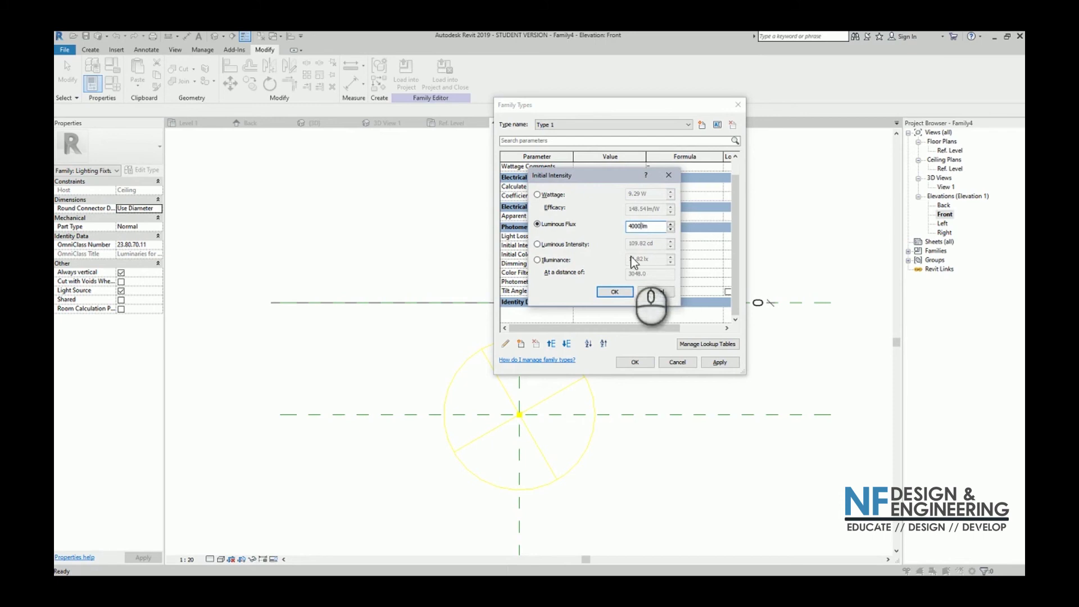
{"action": "left_click", "coordinate": [615, 290]}
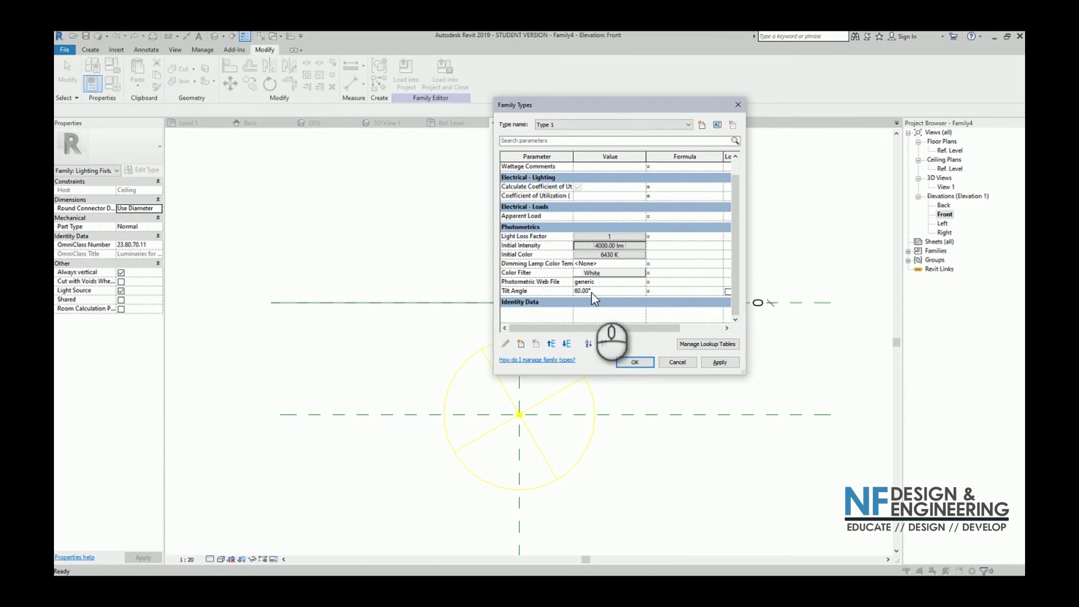
Set the Tilt Angle to 0°, keep the generic photometric web file after browsing the IES files, and apply the type parameters.
{"action": "left_click_drag", "start_coordinate": [592, 292], "coordinate": [569, 295]}
{"action": "type", "text": "0"}
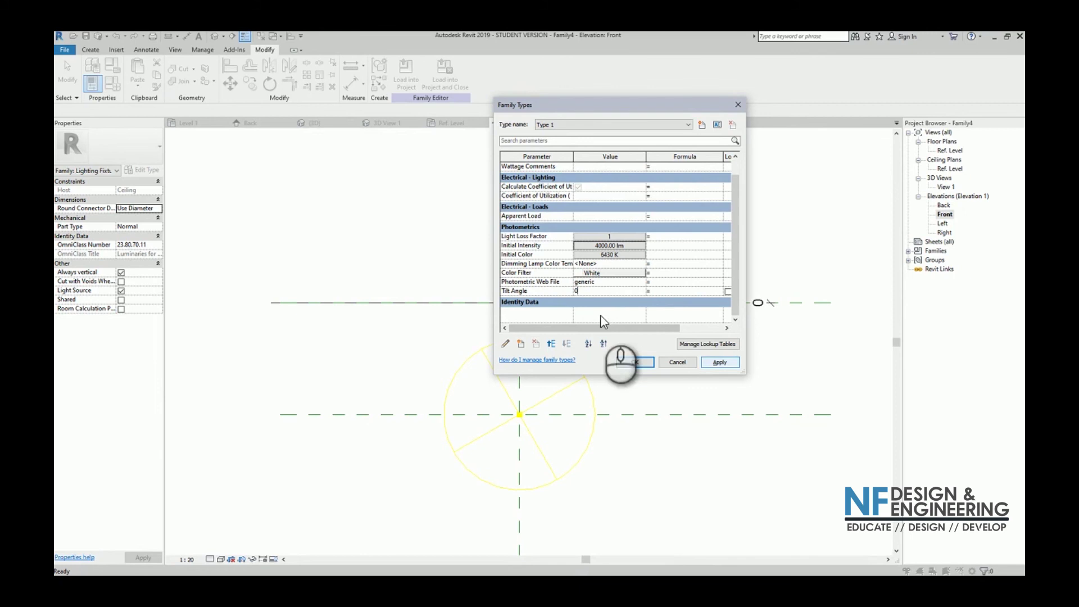
{"action": "left_click", "coordinate": [639, 281]}
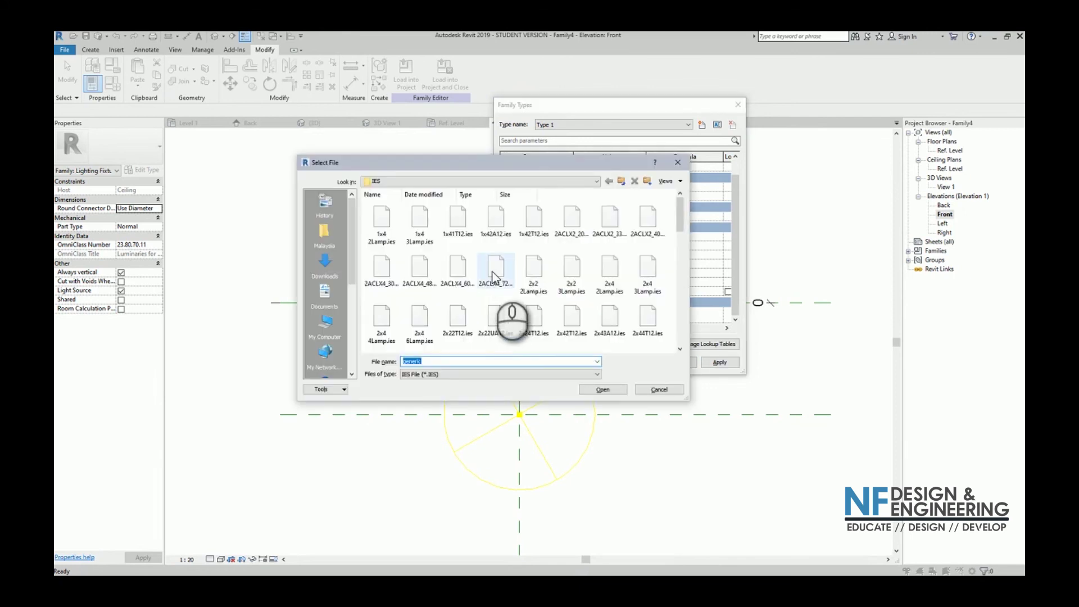
{"action": "scroll", "coordinate": [555, 269], "scroll_direction": "down", "scroll_amount": 5}
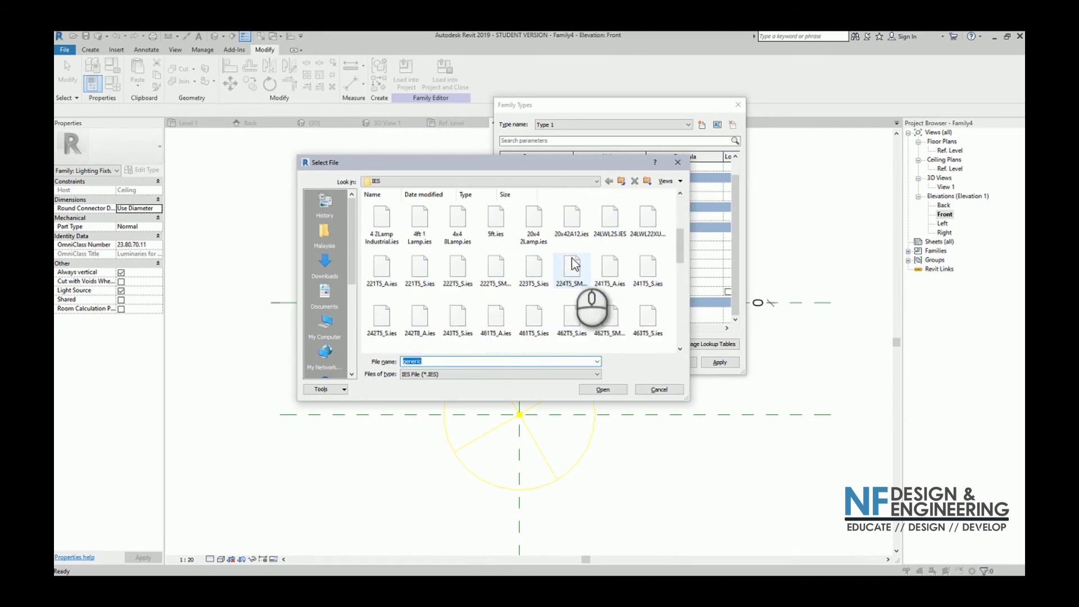
{"action": "left_click", "coordinate": [677, 162]}
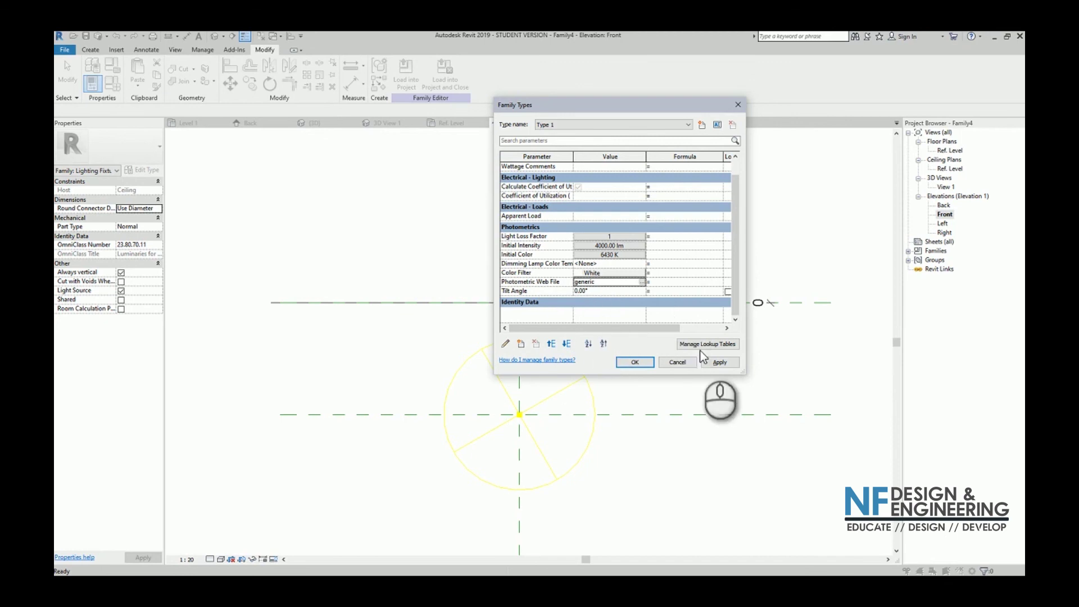
{"action": "left_click", "coordinate": [719, 362]}
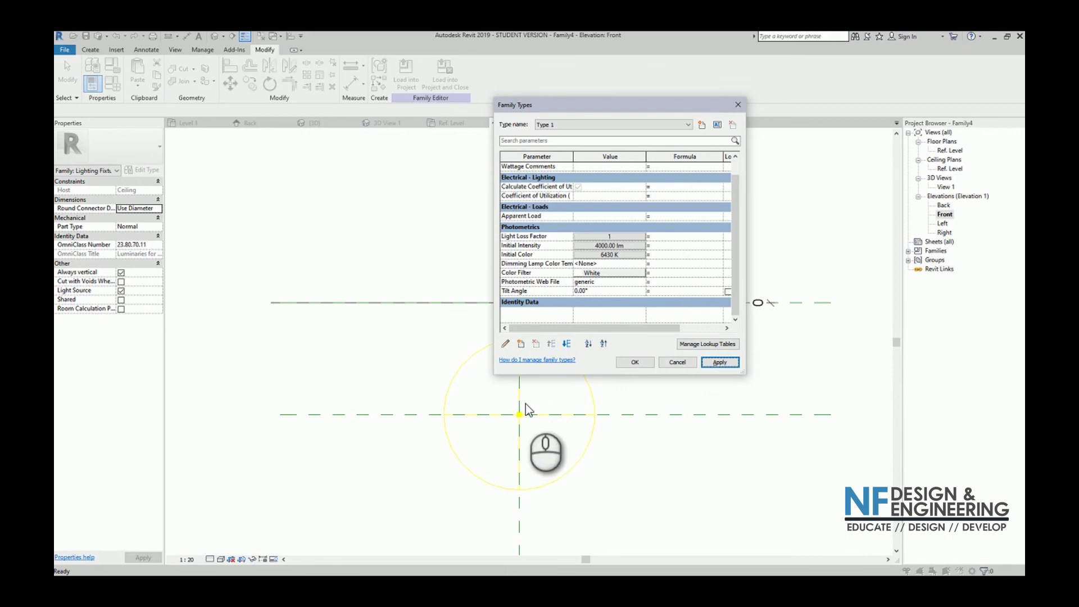
{"action": "left_click", "coordinate": [635, 363]}
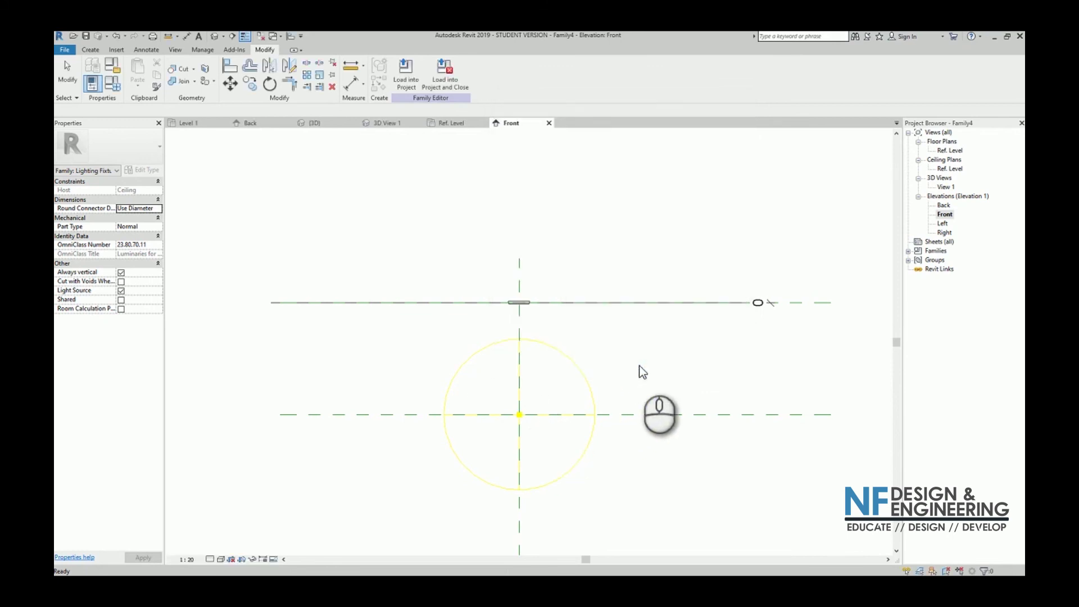
Load the finished lighting fixture family into Project1.
{"action": "scroll", "coordinate": [521, 309], "scroll_direction": "up", "scroll_amount": 5}
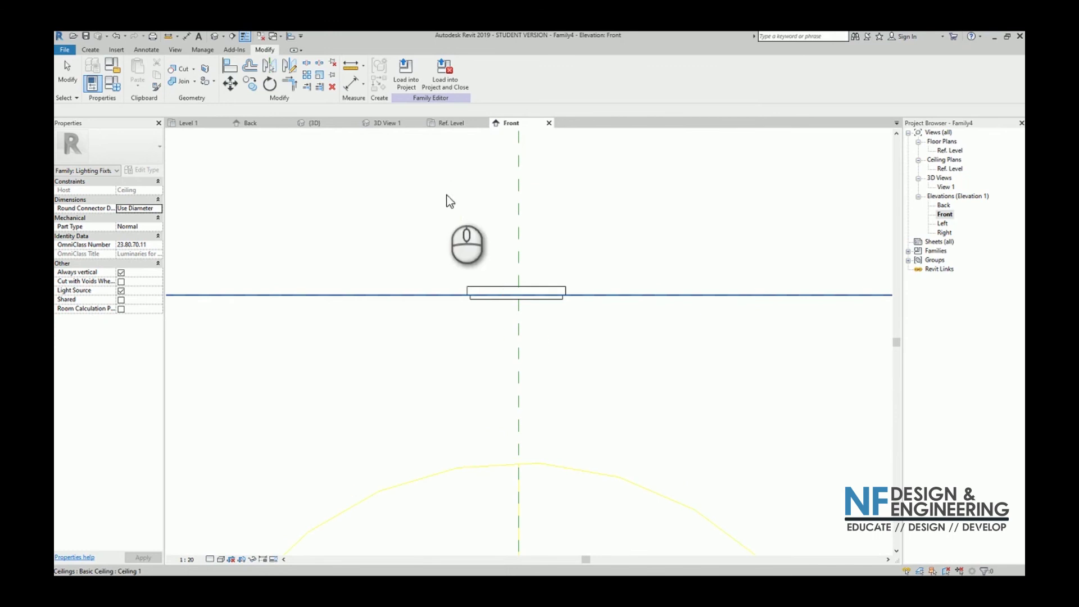
{"action": "left_click", "coordinate": [406, 72]}
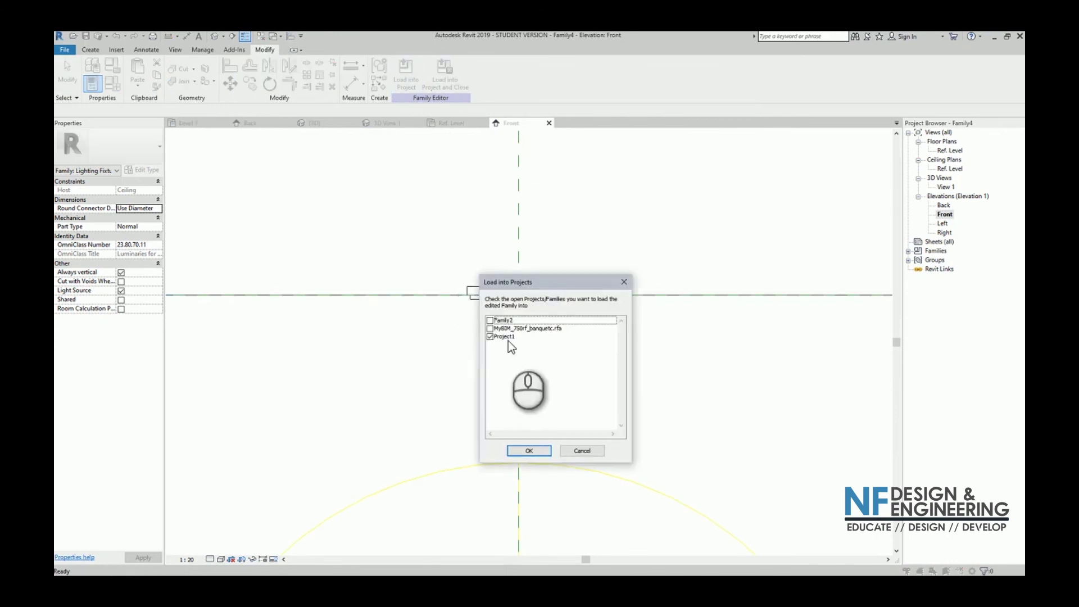
{"action": "left_click", "coordinate": [529, 451]}
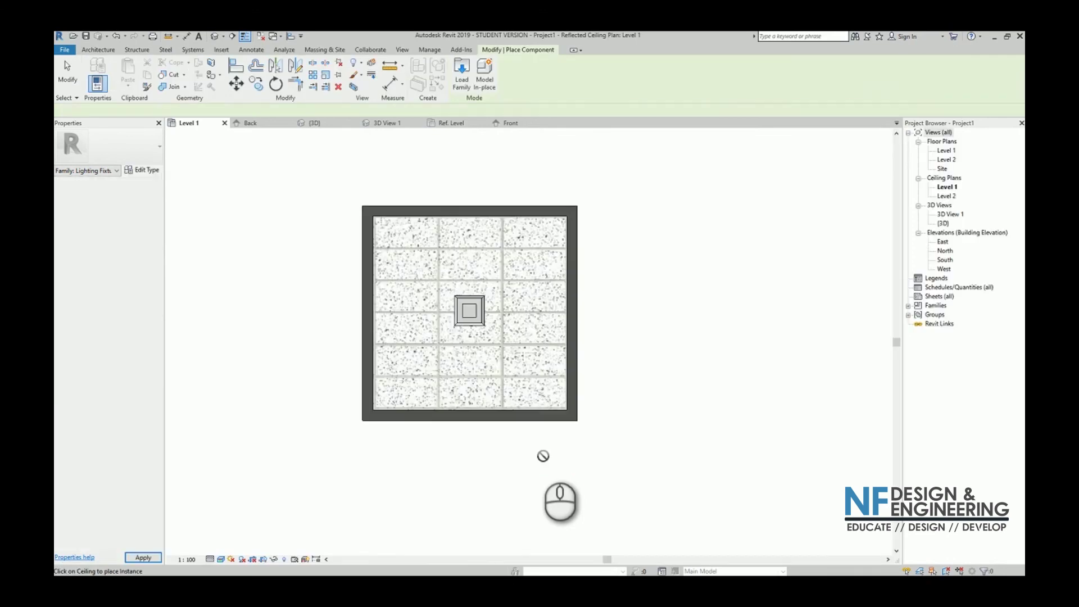
Place two Family4 fixtures at 2600 mm elevation on the Level 1 ceiling, one above and one below the central fixture in plan.
{"action": "scroll", "coordinate": [464, 370], "scroll_direction": "up", "scroll_amount": 3}
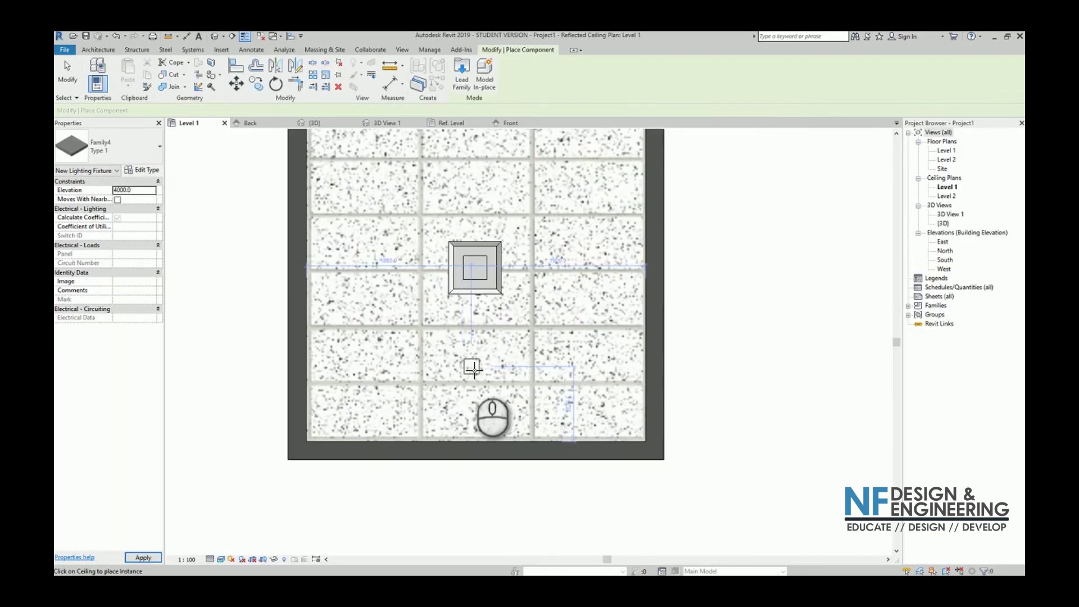
{"action": "left_click", "coordinate": [141, 193]}
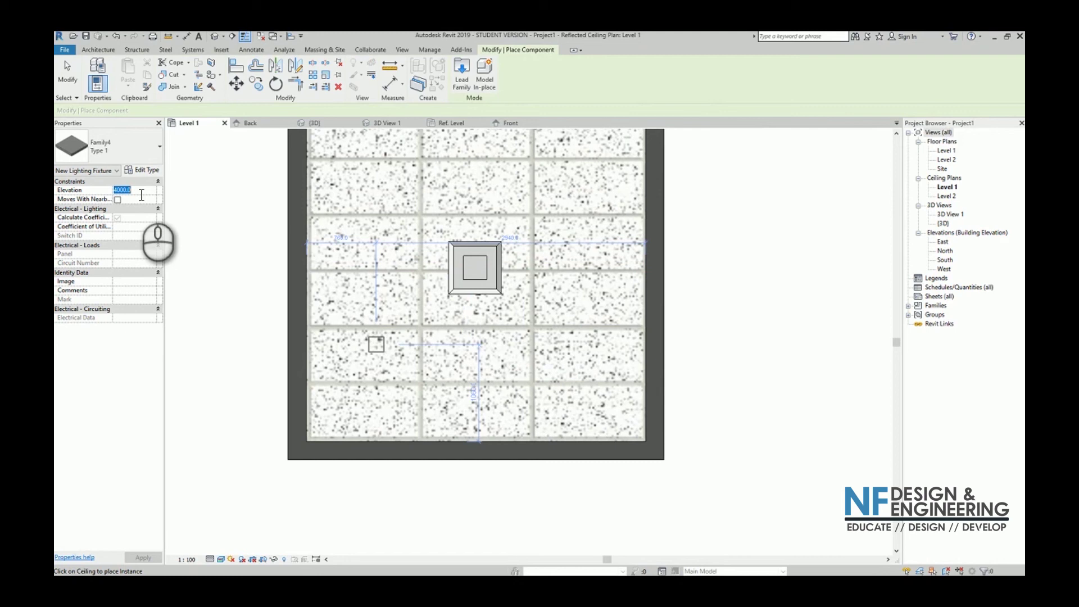
{"action": "type", "text": "2600.0"}
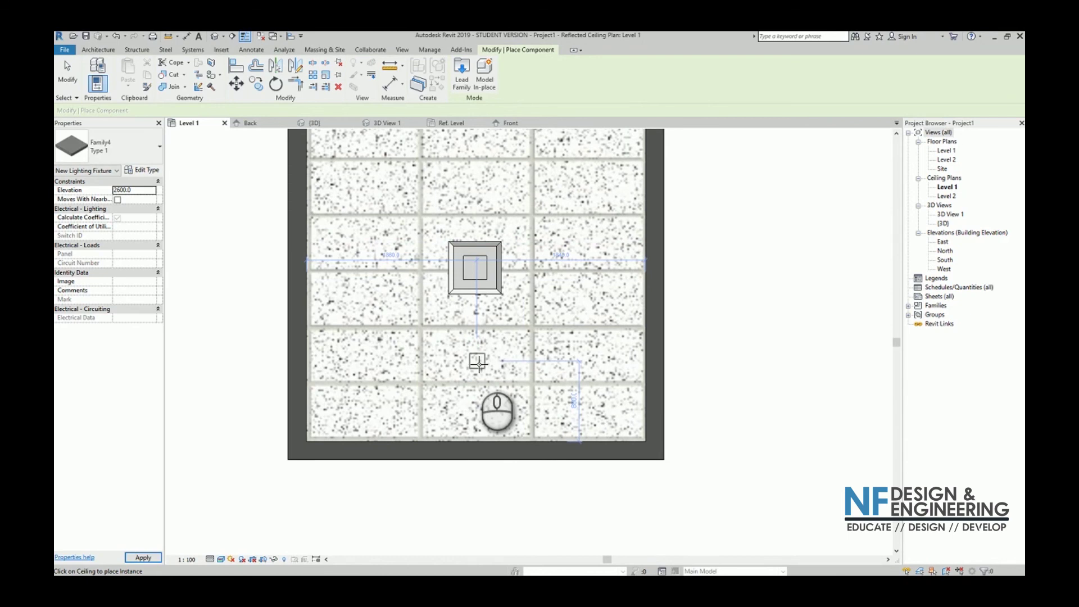
{"action": "left_click", "coordinate": [478, 361]}
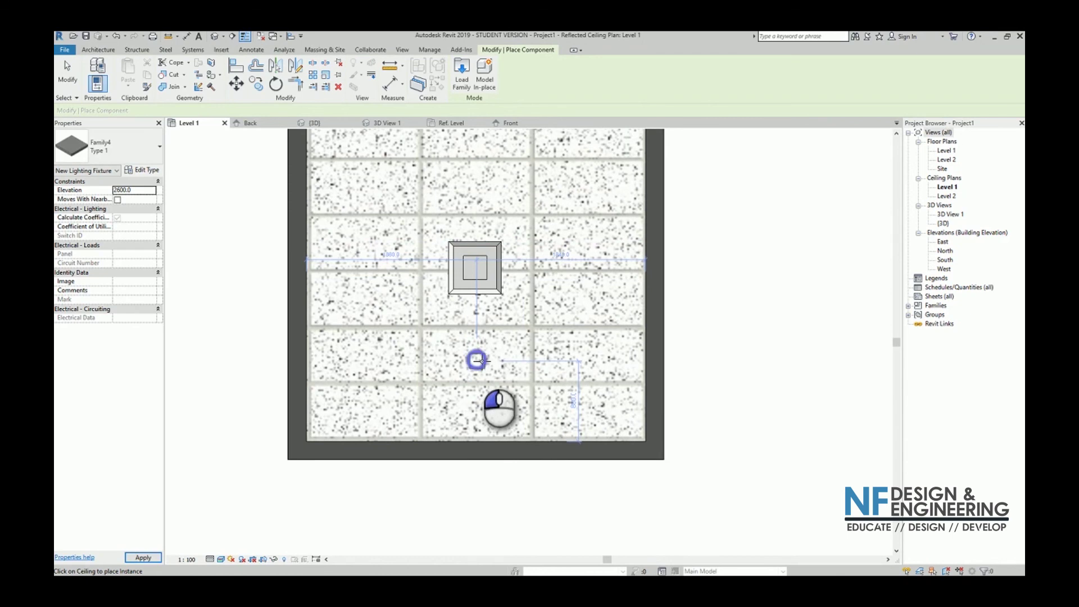
{"action": "scroll", "coordinate": [489, 243], "scroll_direction": "down", "scroll_amount": 2}
{"action": "left_click", "coordinate": [488, 239]}
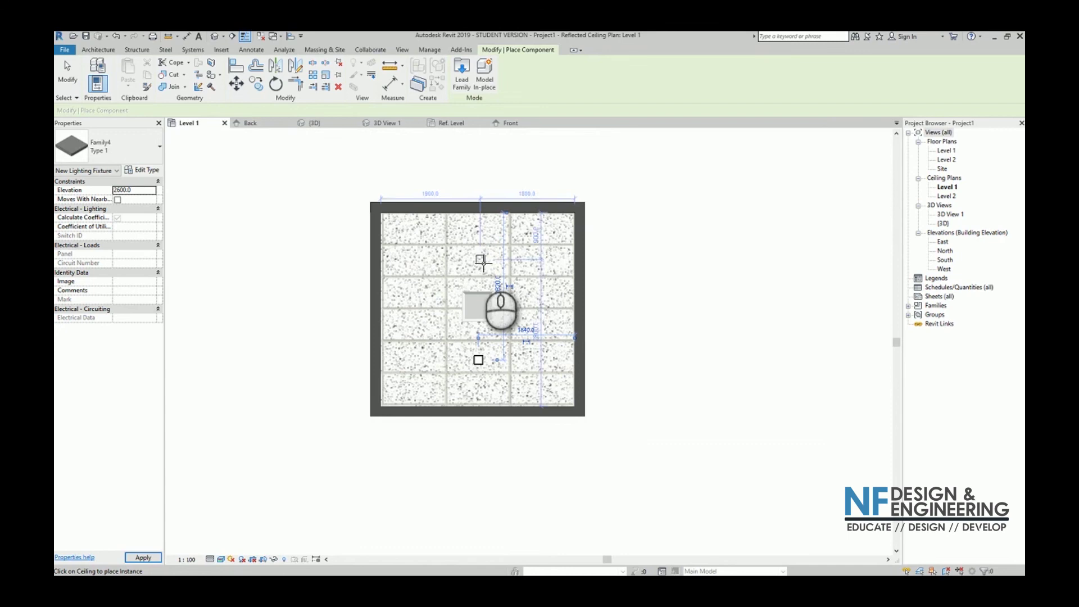
{"action": "left_click", "coordinate": [481, 261]}
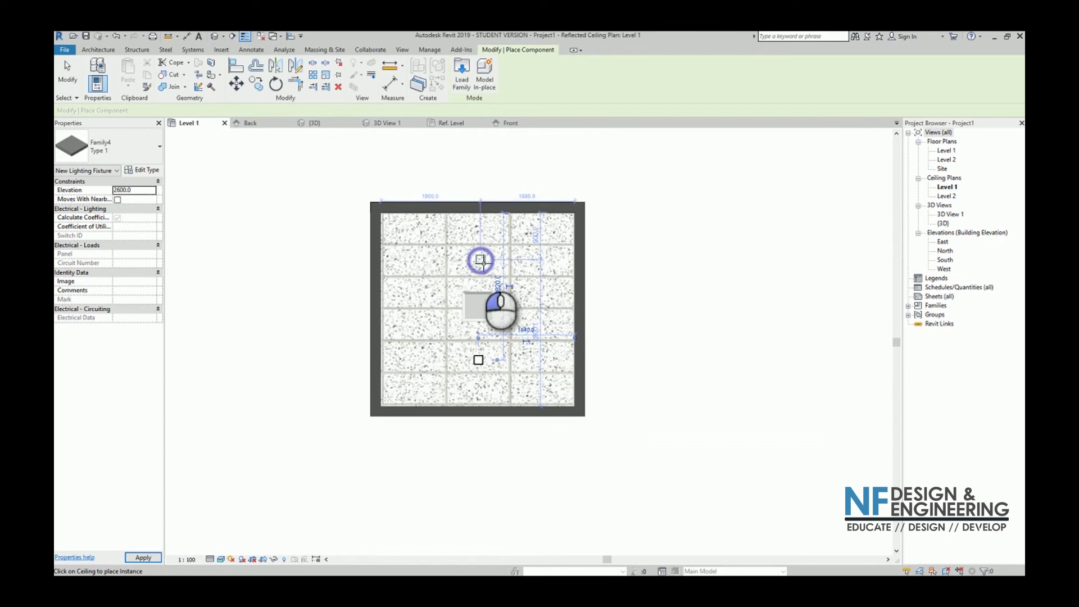
Finish placing the Family4 fixtures on the Level 1 ceiling and dismiss the project save reminder without saving.
{"action": "left_click", "coordinate": [479, 324]}
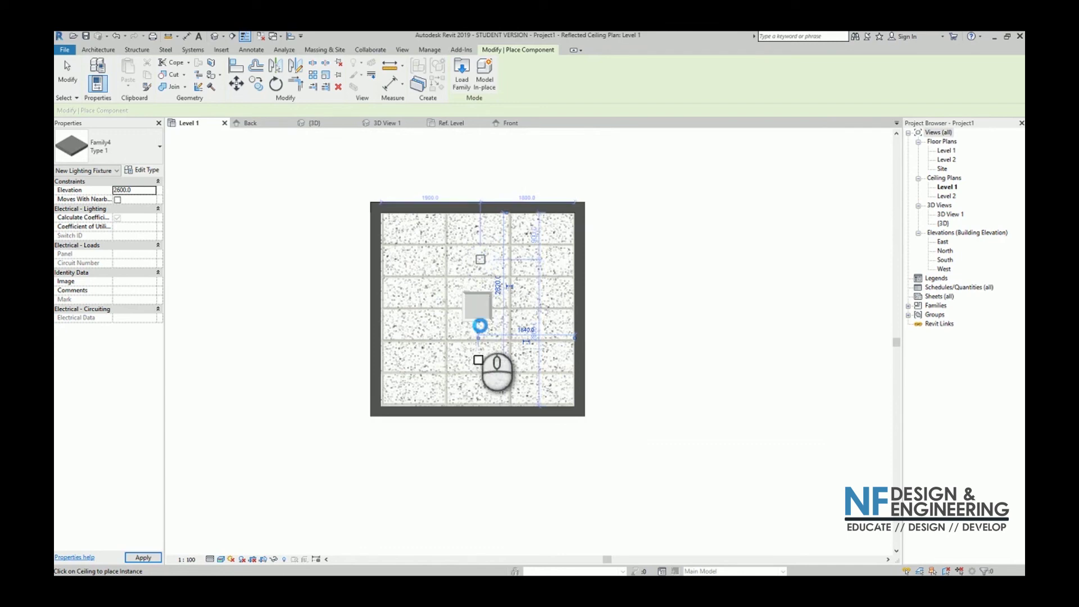
{"action": "left_click", "coordinate": [480, 325]}
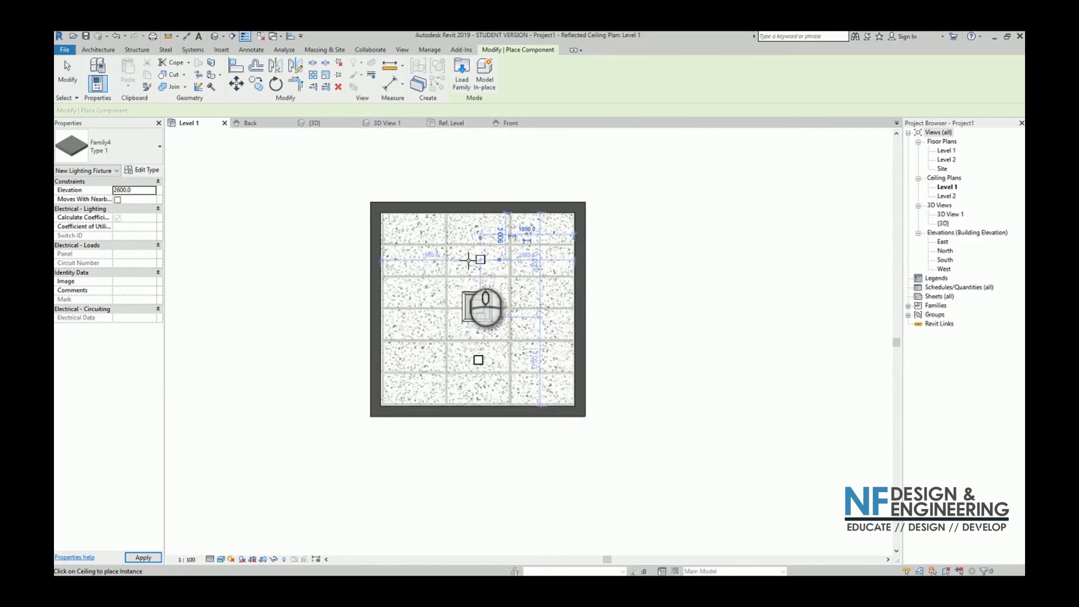
{"action": "scroll", "coordinate": [472, 259], "scroll_direction": "up", "scroll_amount": 3}
{"action": "left_click", "coordinate": [486, 262]}
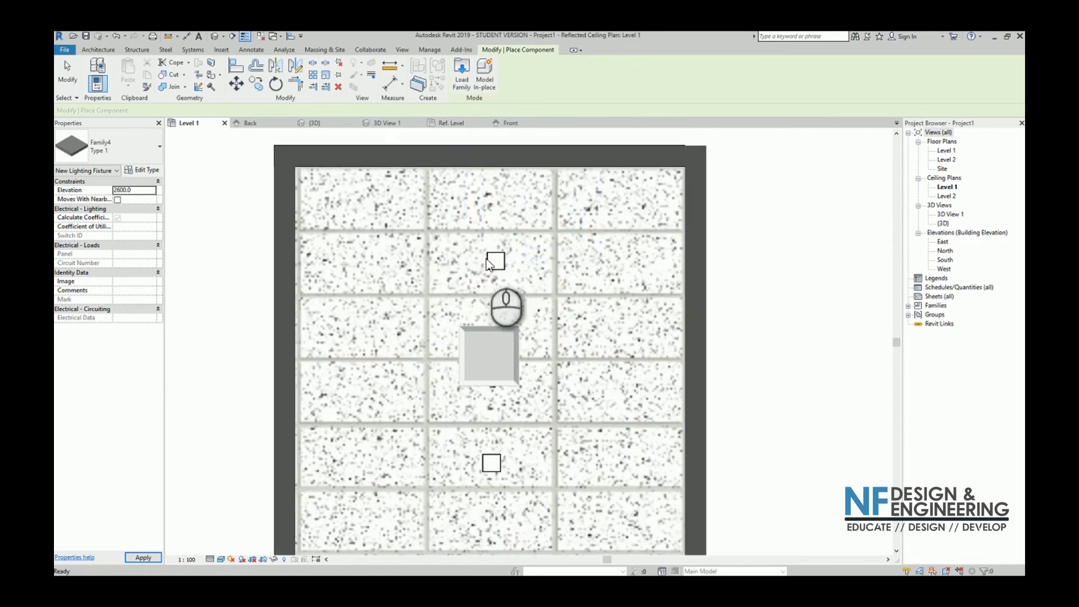
{"action": "key", "text": "Escape"}
{"action": "key", "text": "Escape"}
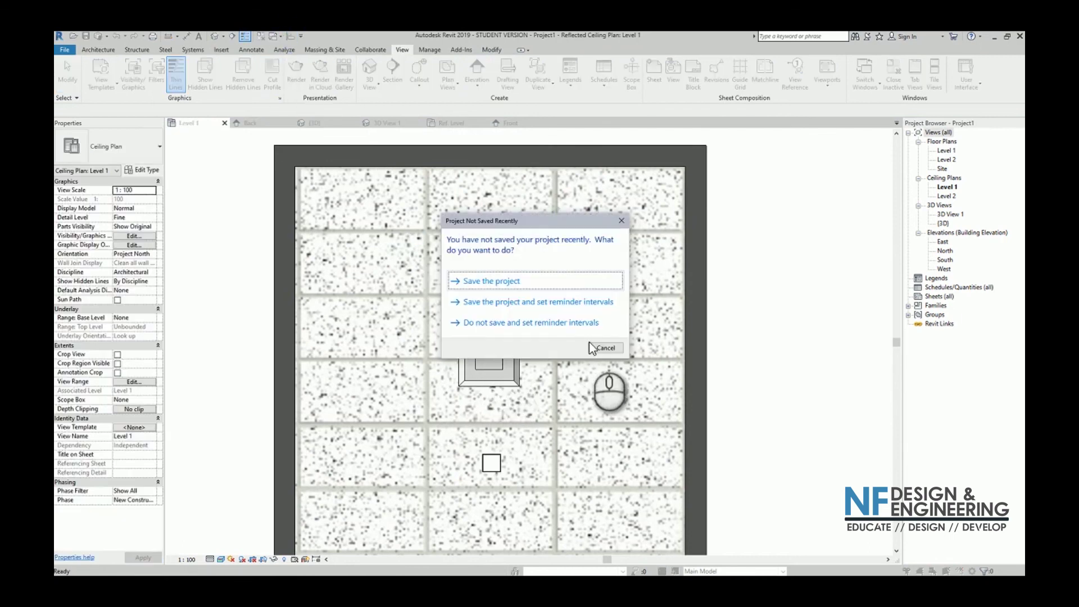
{"action": "left_click", "coordinate": [599, 346]}
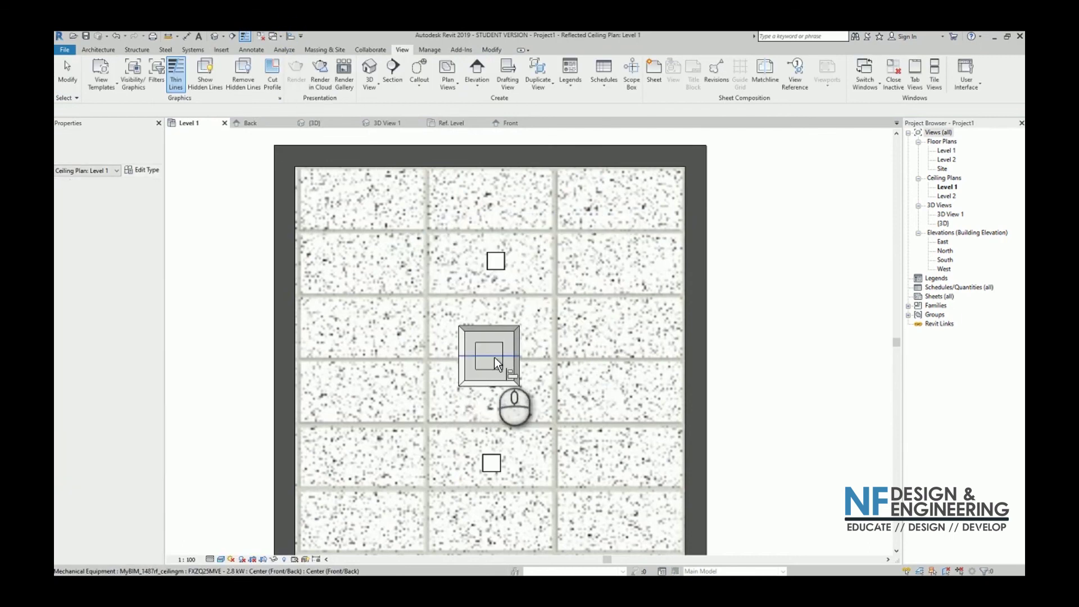
Align the centers of both Family4 fixtures with the vertical centerline of the central ceiling-mounted mechanical unit.
{"action": "left_click_drag", "start_coordinate": [489, 346], "coordinate": [499, 278]}
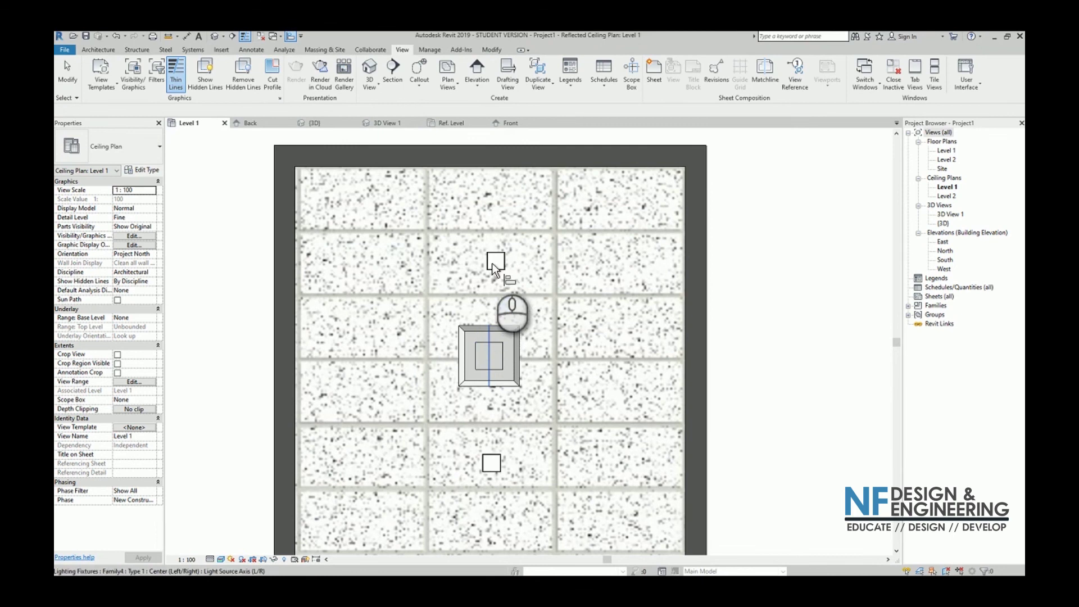
{"action": "key", "text": "a"}
{"action": "key", "text": "l"}
{"action": "left_click", "coordinate": [496, 260]}
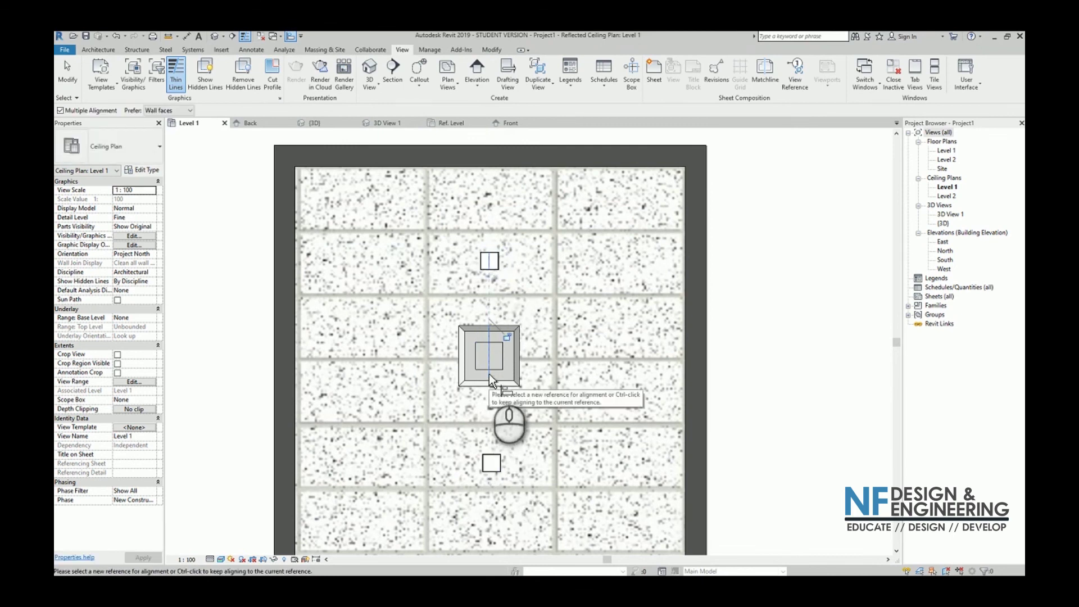
{"action": "left_click", "coordinate": [492, 466]}
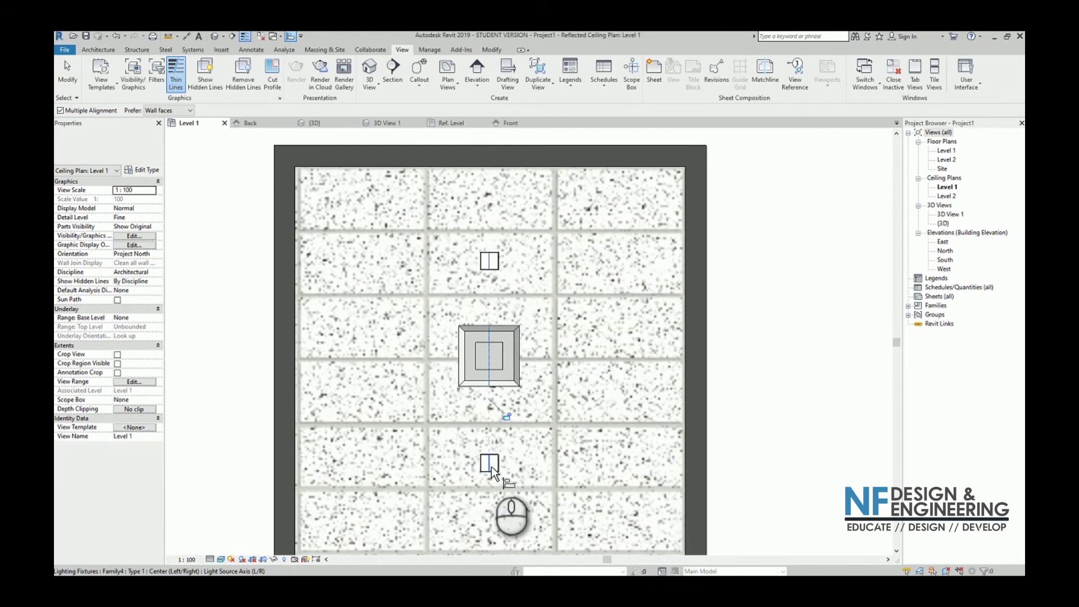
{"action": "key", "text": "Escape"}
{"action": "key", "text": "Escape"}
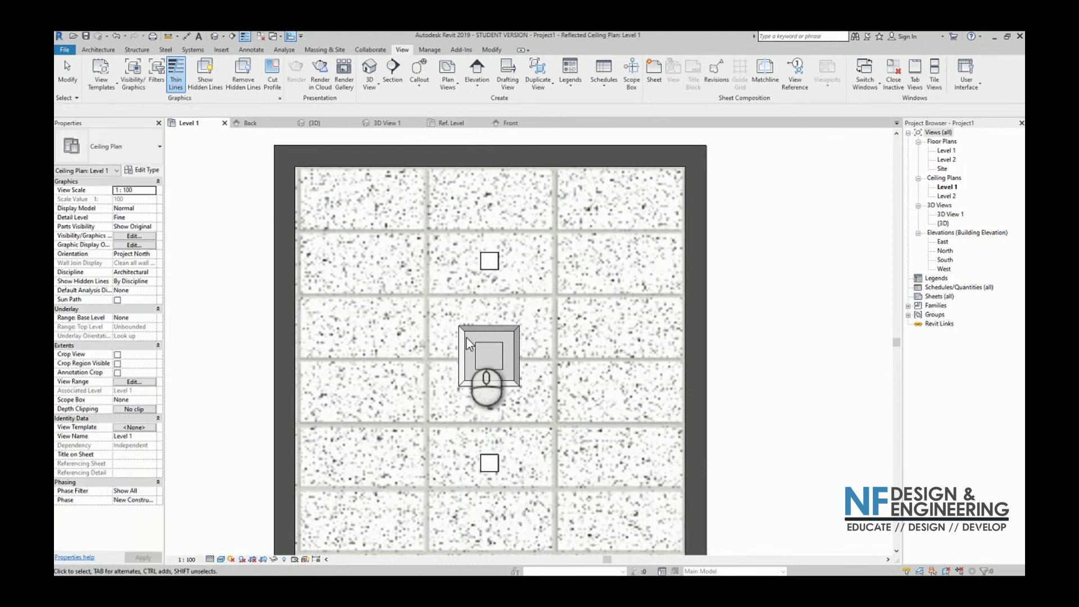
Move the lower Family4 fixture slightly straight up in plan, toward the central mechanical unit.
{"action": "scroll", "coordinate": [509, 312], "scroll_direction": "down", "scroll_amount": 3}
{"action": "scroll", "coordinate": [500, 405], "scroll_direction": "up", "scroll_amount": 3}
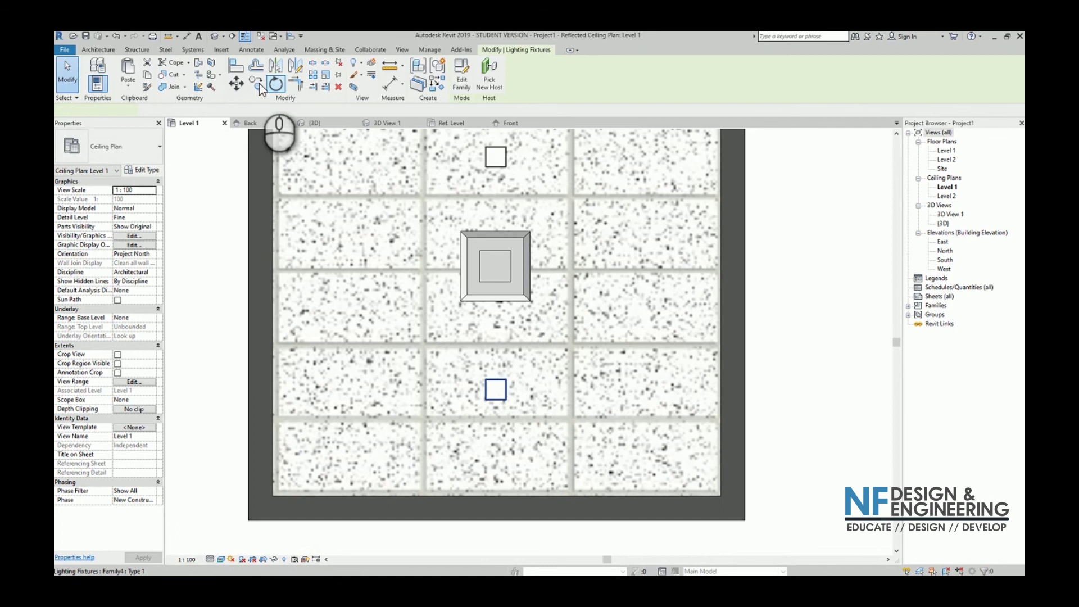
{"action": "left_click", "coordinate": [236, 83]}
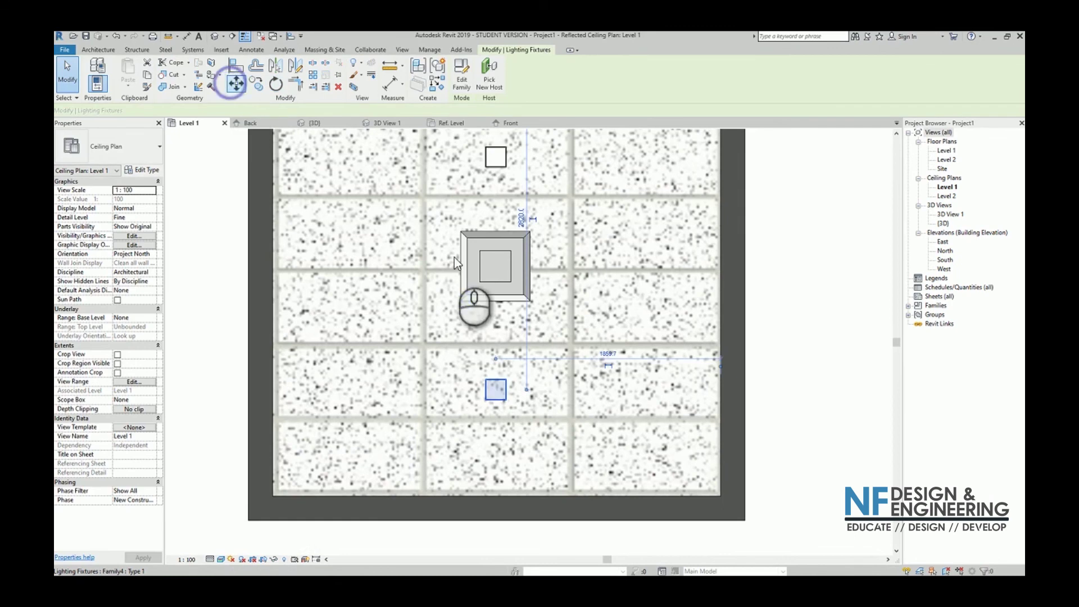
{"action": "left_click", "coordinate": [495, 388]}
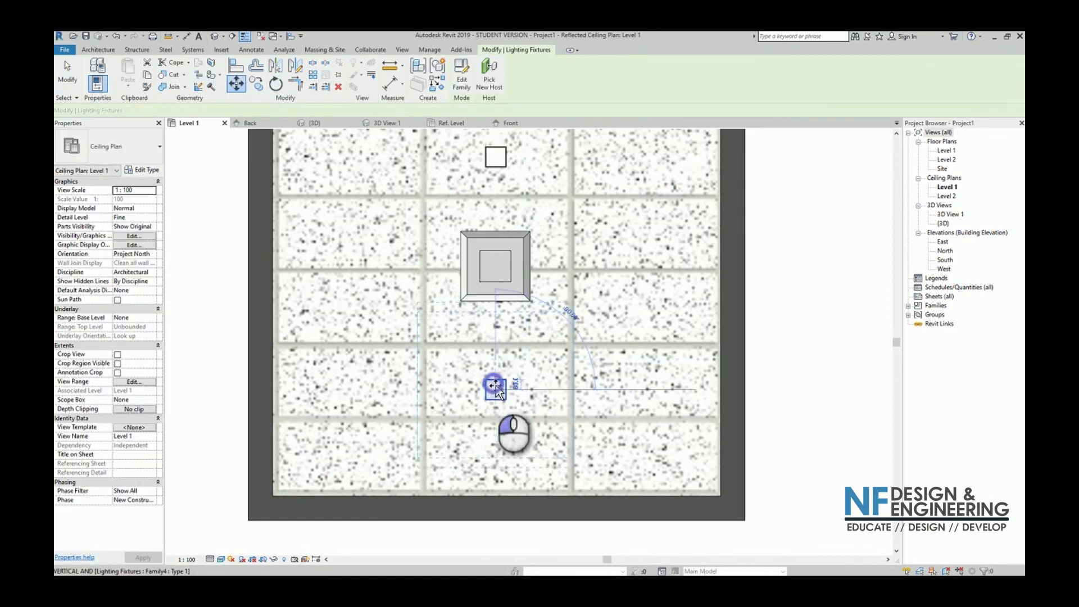
{"action": "left_click", "coordinate": [495, 378]}
{"action": "left_click", "coordinate": [489, 397]}
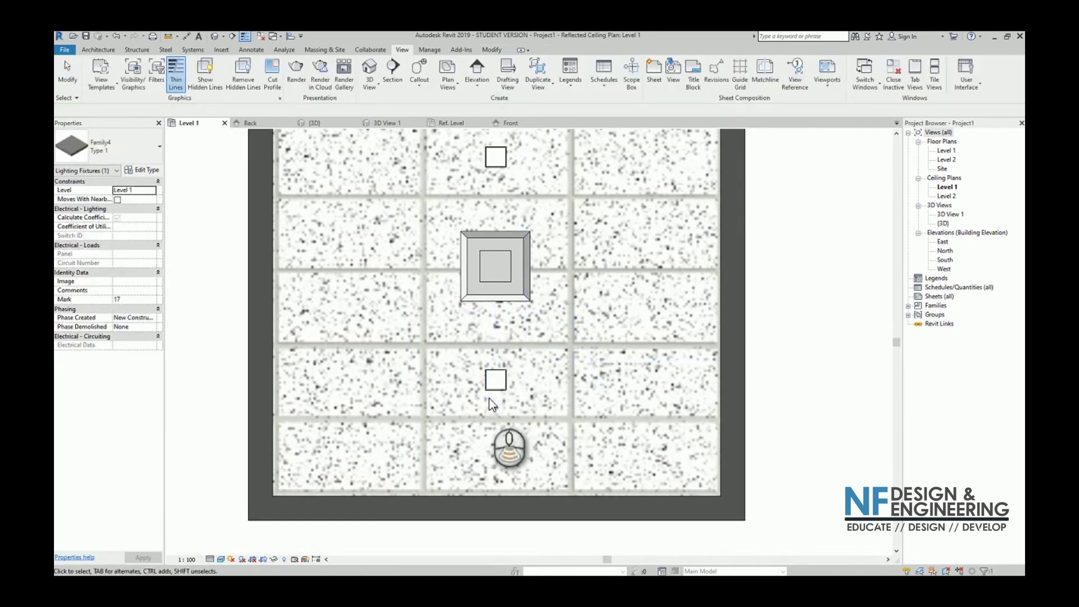
{"action": "scroll", "coordinate": [489, 398], "scroll_direction": "down", "scroll_amount": 2}
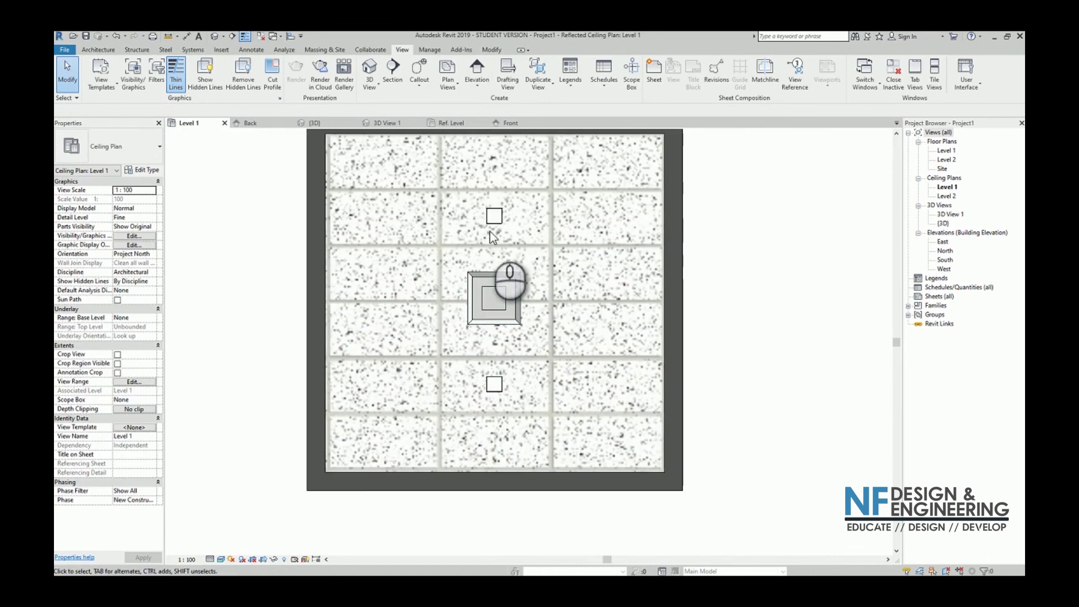
Open the 3D View 1 perspective and inspect the placed light fixtures in the ceiling up close.
{"action": "double_click", "coordinate": [945, 215]}
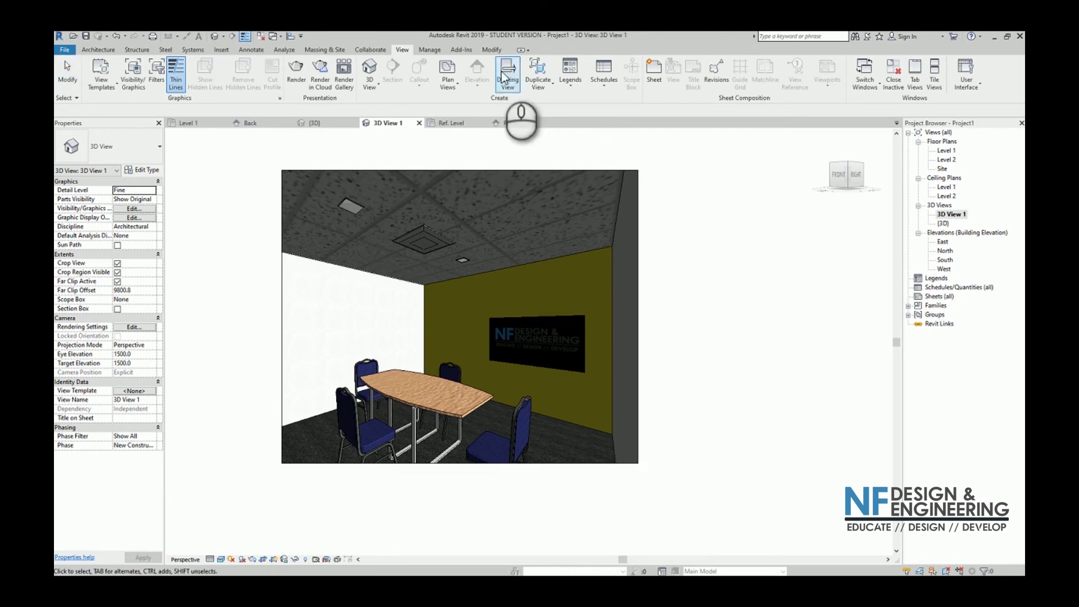
{"action": "scroll", "coordinate": [341, 194], "scroll_direction": "up", "scroll_amount": 2}
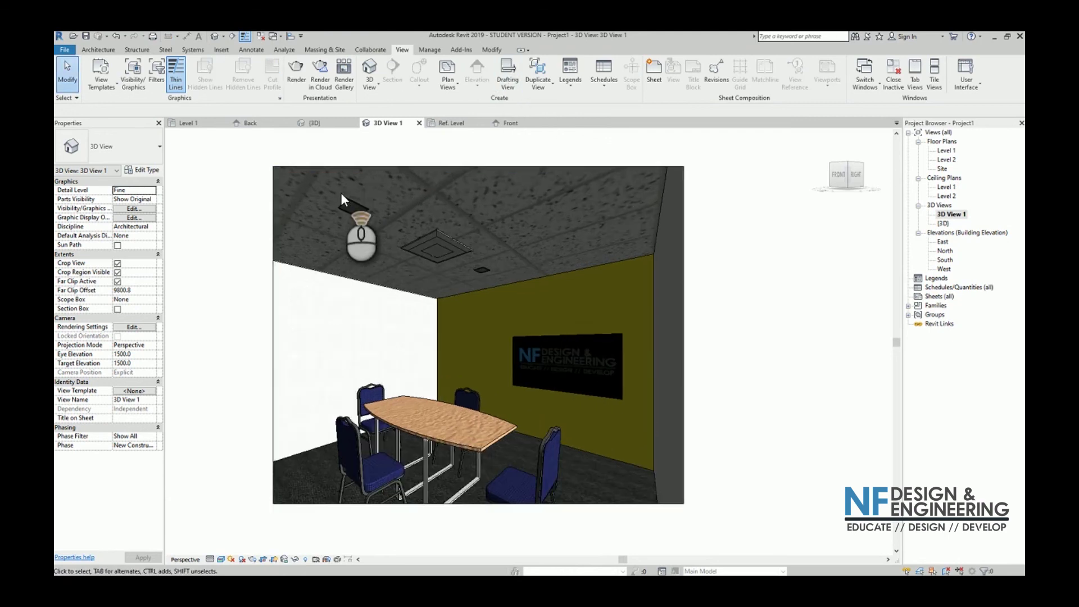
{"action": "scroll", "coordinate": [341, 193], "scroll_direction": "up", "scroll_amount": 5}
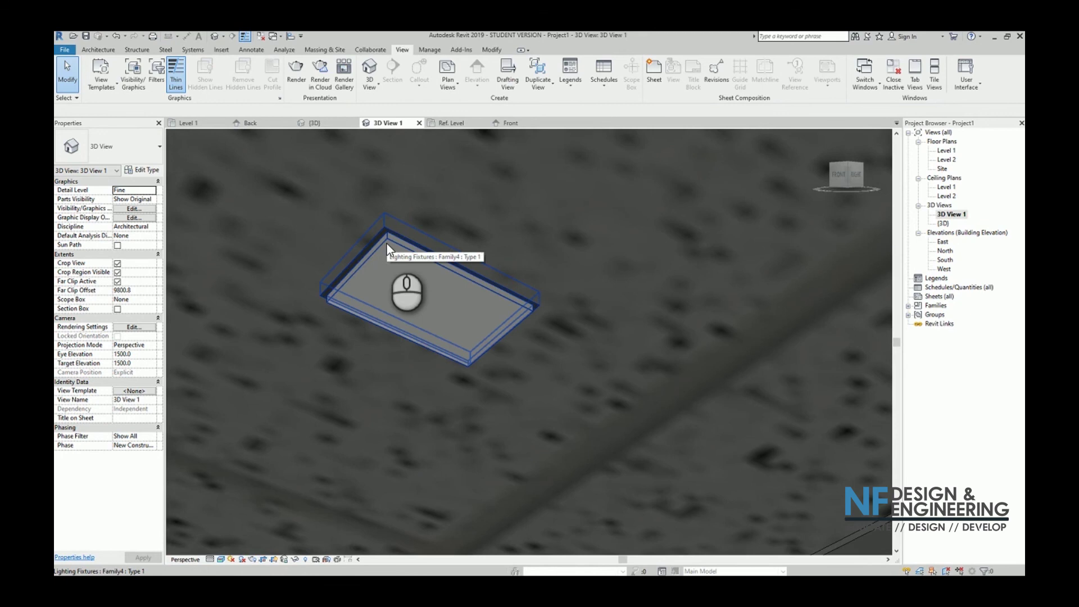
{"action": "scroll", "coordinate": [441, 238], "scroll_direction": "down", "scroll_amount": 6}
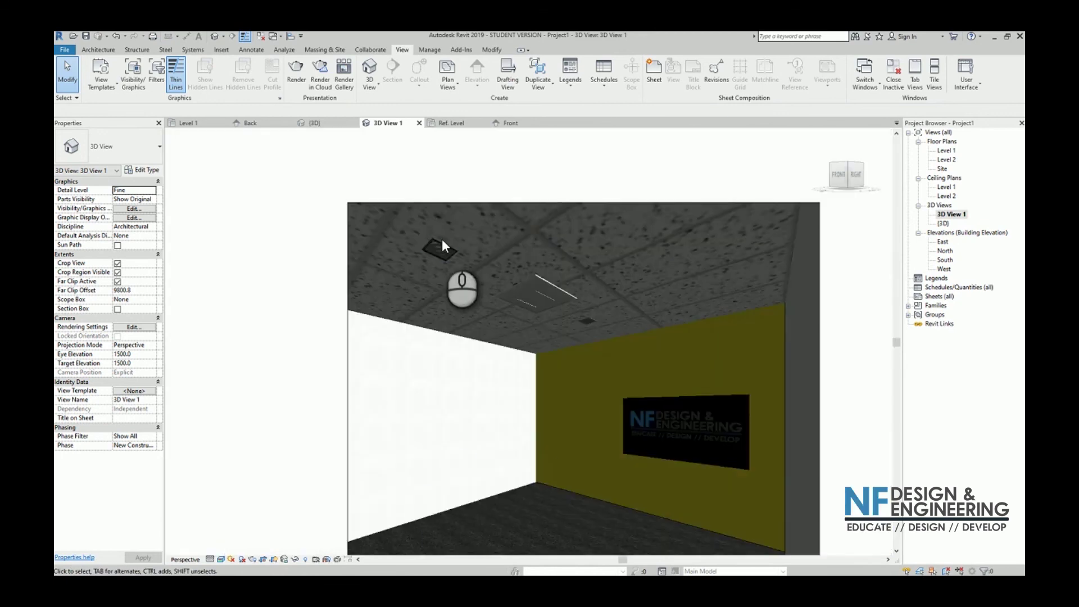
{"action": "scroll", "coordinate": [442, 237], "scroll_direction": "down", "scroll_amount": 2}
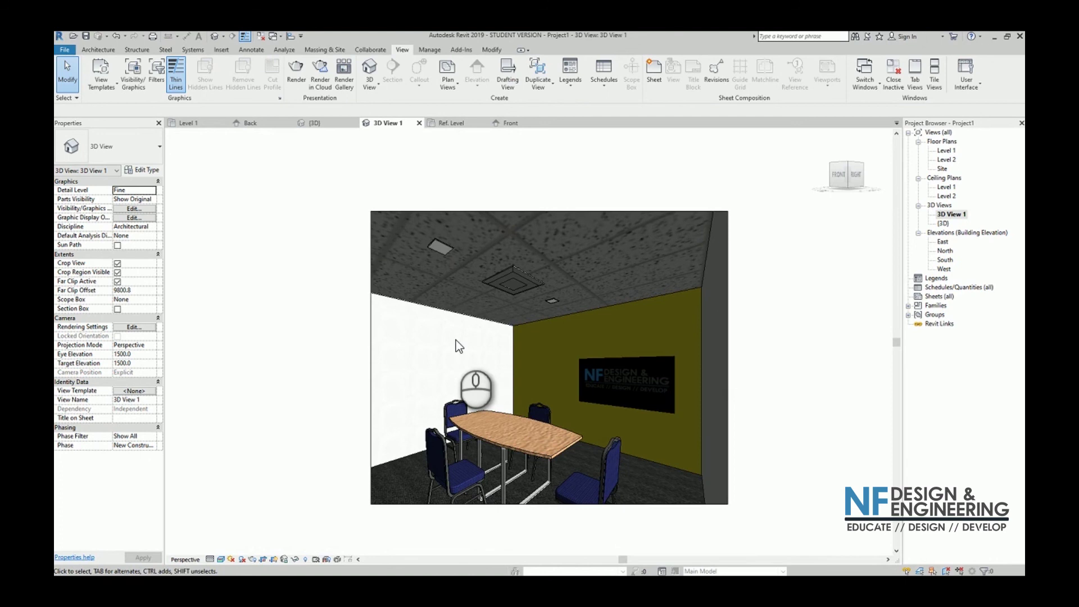
{"action": "scroll", "coordinate": [456, 339], "scroll_direction": "down", "scroll_amount": 2}
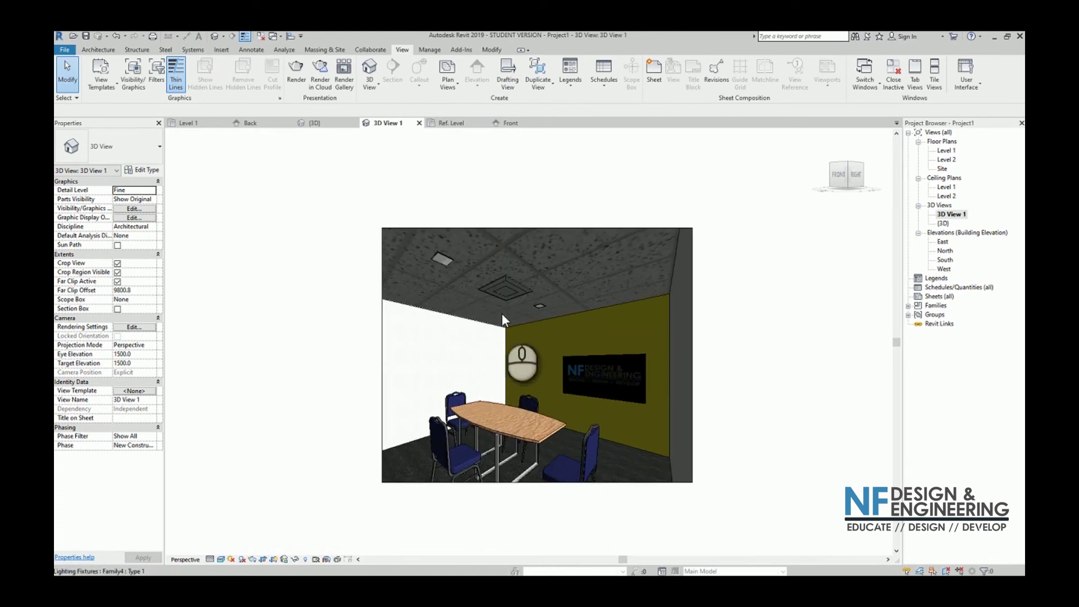
Render 3D View 1 at 150 DPI printer resolution, then close the rendering settings and return to the model display.
{"action": "left_click", "coordinate": [296, 79]}
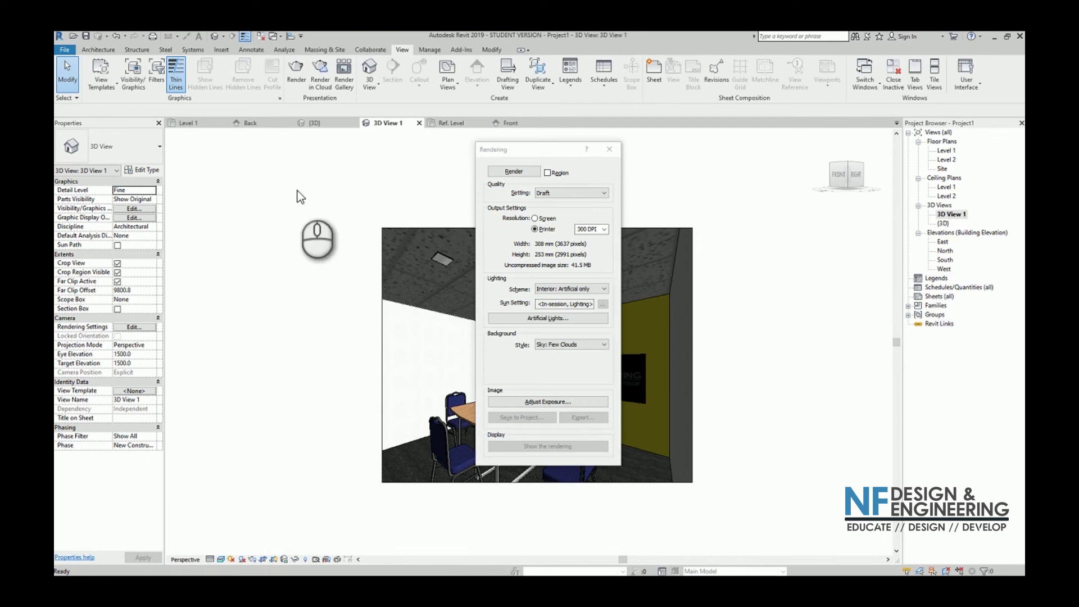
{"action": "left_click_drag", "start_coordinate": [546, 151], "coordinate": [252, 147]}
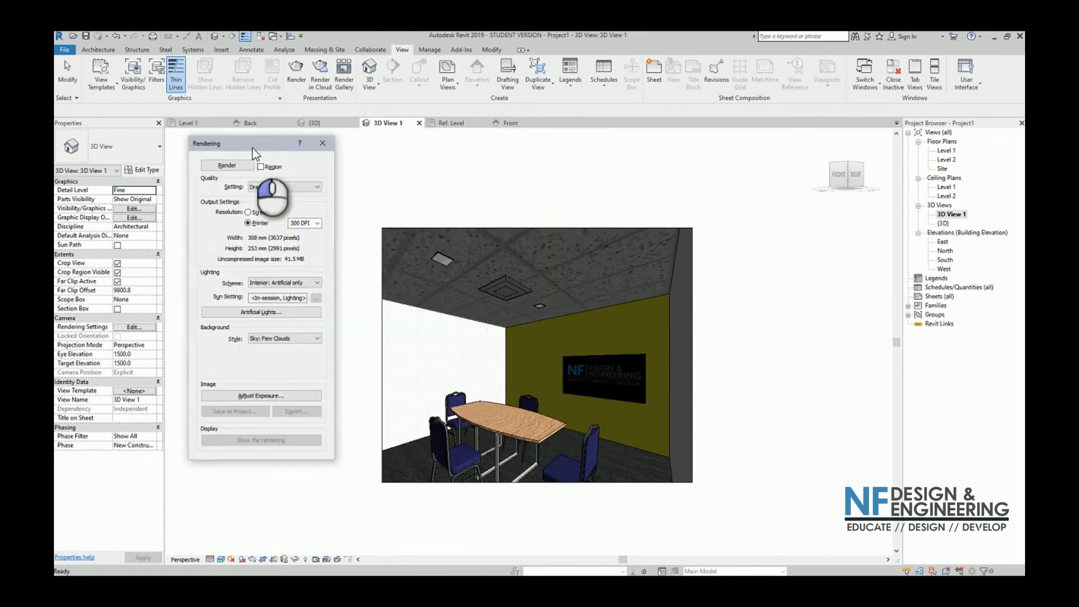
{"action": "left_click", "coordinate": [310, 227]}
{"action": "left_click", "coordinate": [293, 241]}
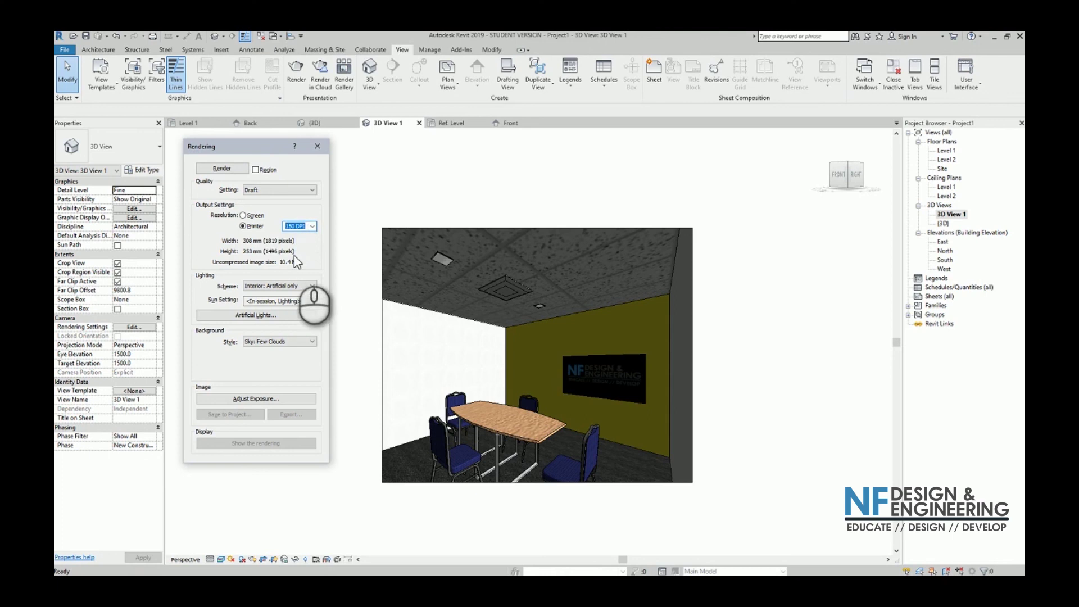
{"action": "left_click", "coordinate": [222, 169]}
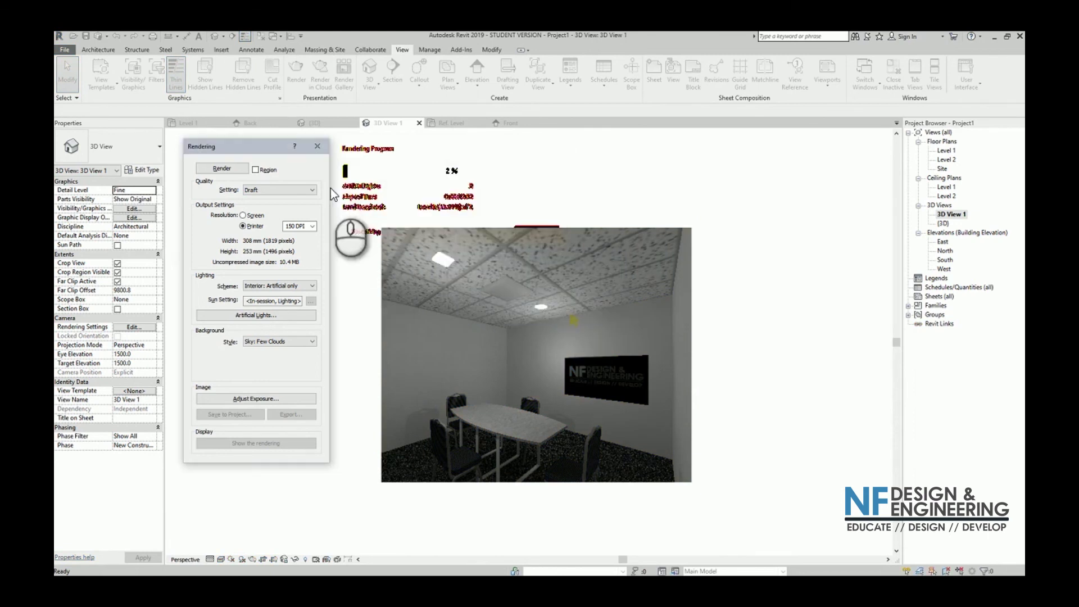
{"action": "left_click", "coordinate": [314, 148]}
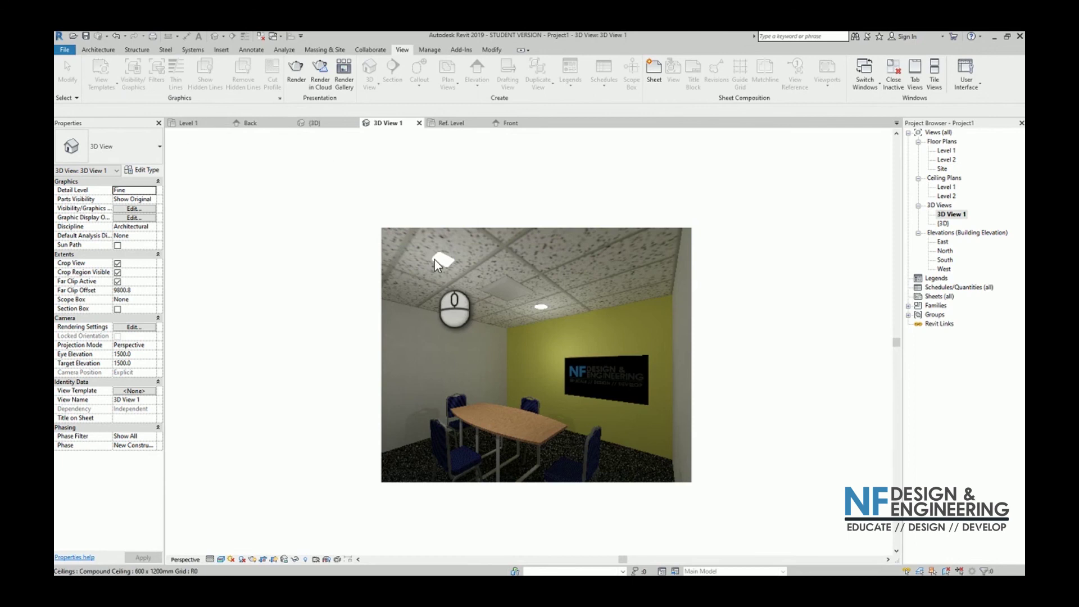
{"action": "right_click", "coordinate": [762, 334]}
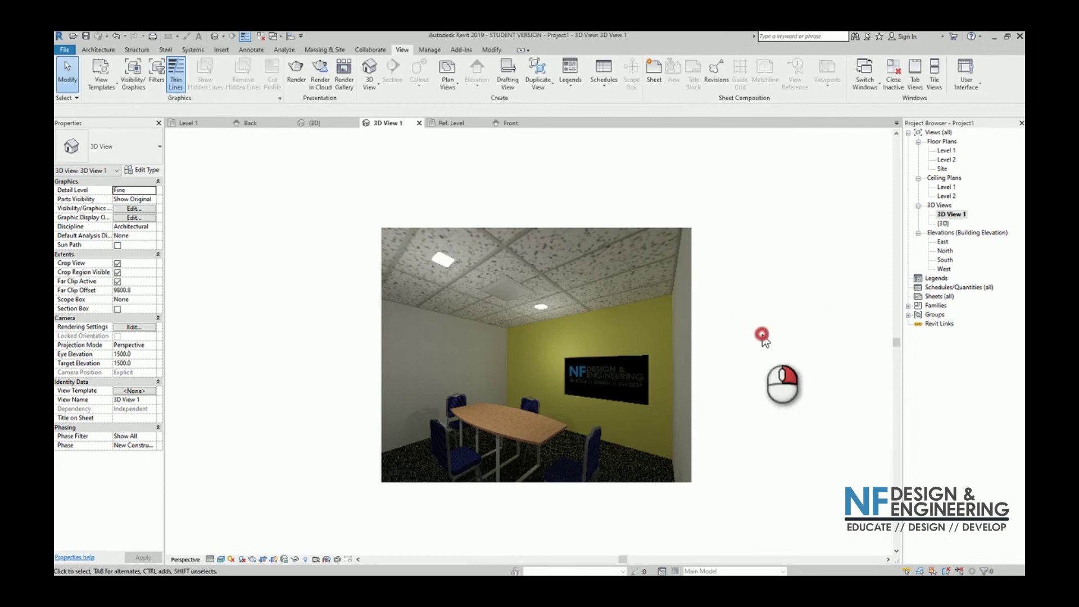
{"action": "left_click", "coordinate": [708, 349]}
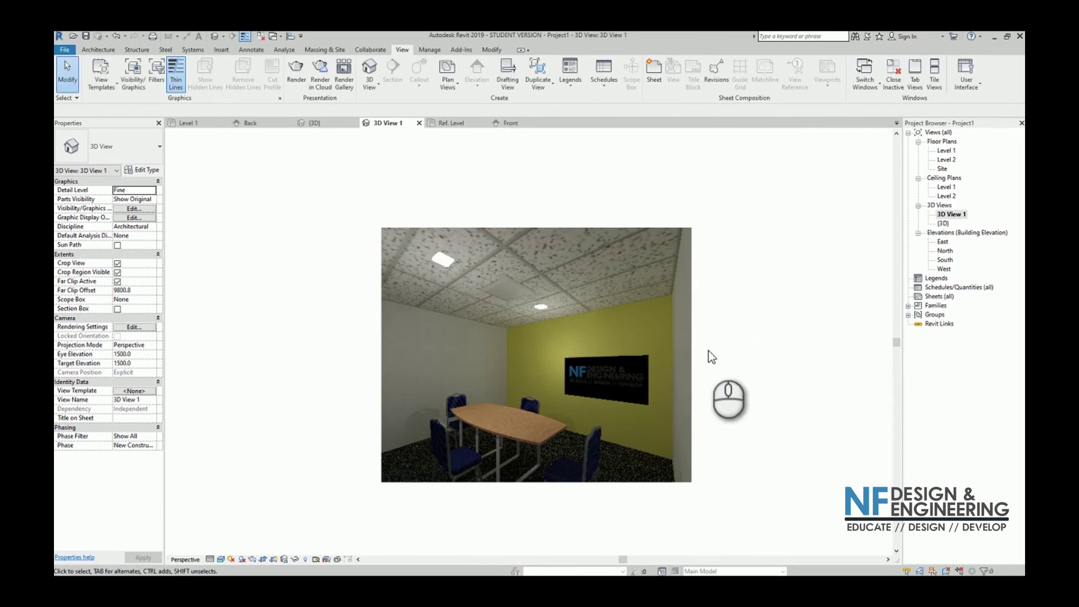
{"action": "scroll", "coordinate": [708, 350], "scroll_direction": "down", "scroll_amount": 1}
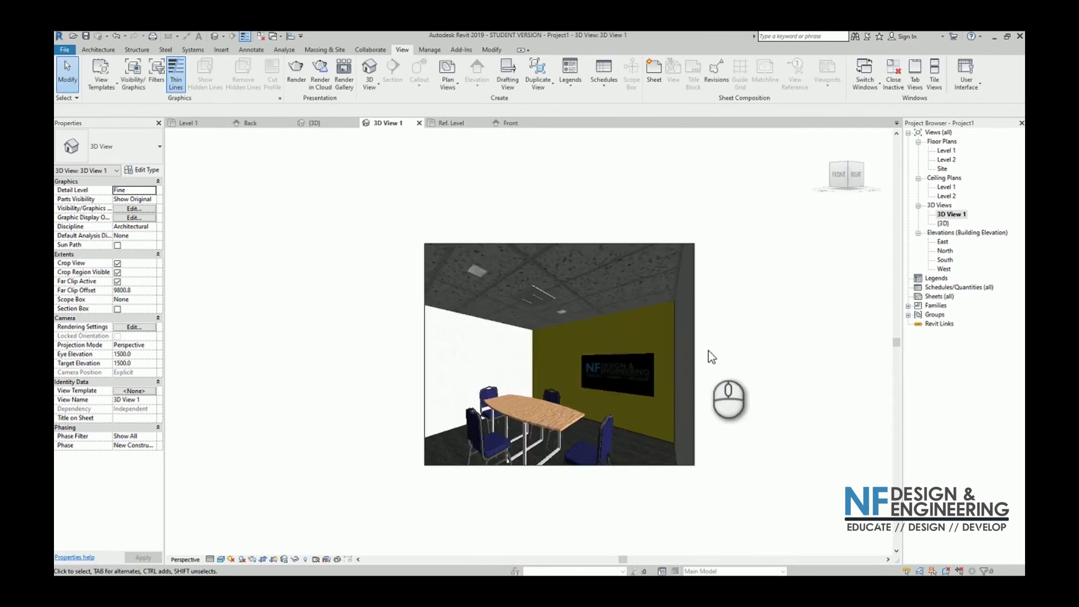
Select the nearer Family4 fixture in the ceiling of 3D View 1 and open its family for editing.
{"action": "left_click", "coordinate": [473, 268]}
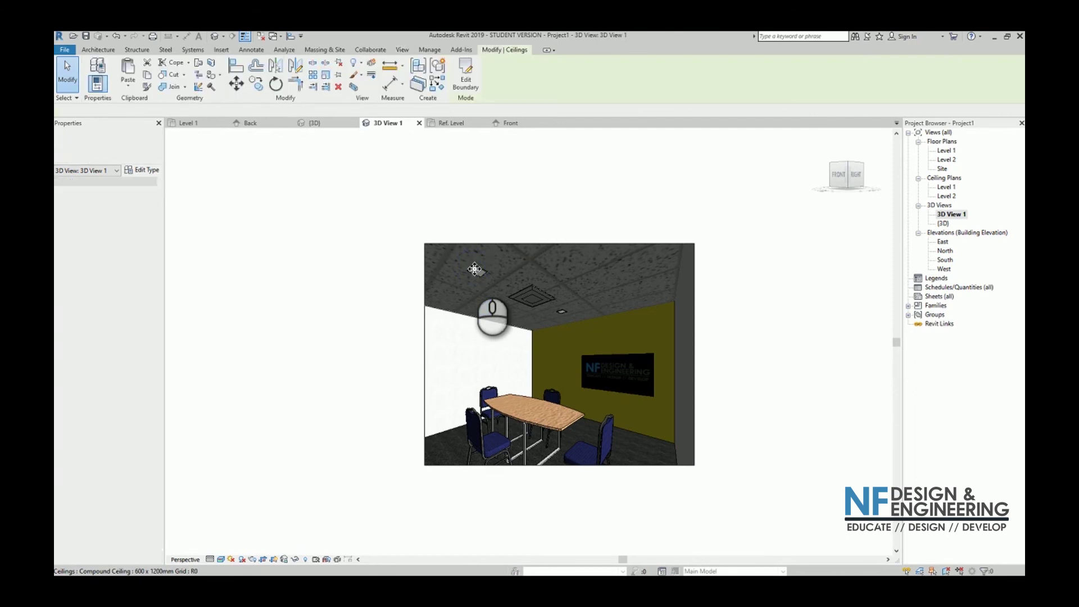
{"action": "scroll", "coordinate": [478, 274], "scroll_direction": "up", "scroll_amount": 4}
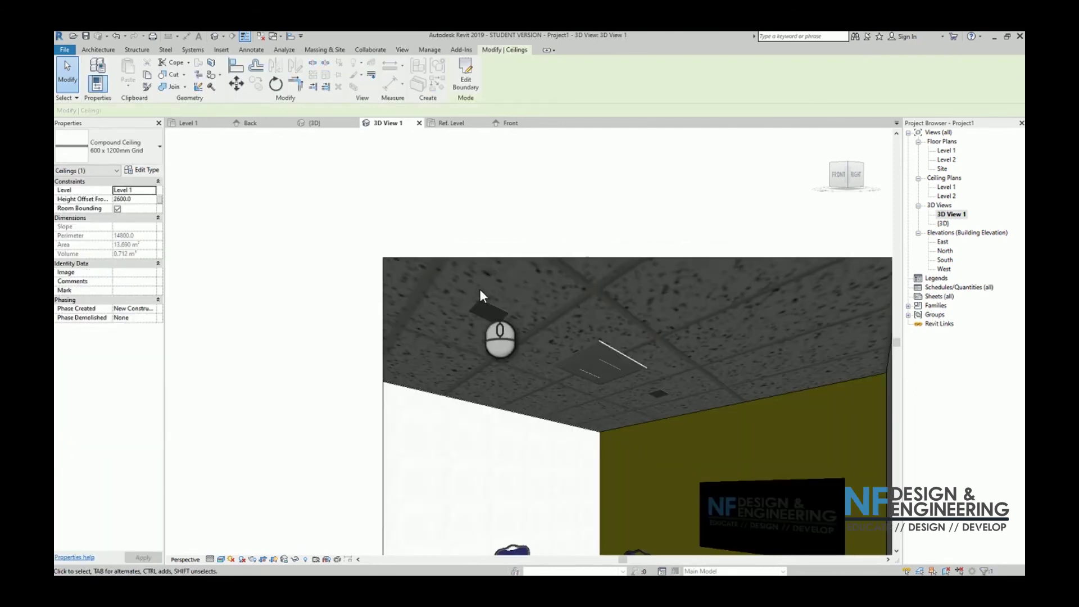
{"action": "left_click", "coordinate": [493, 227]}
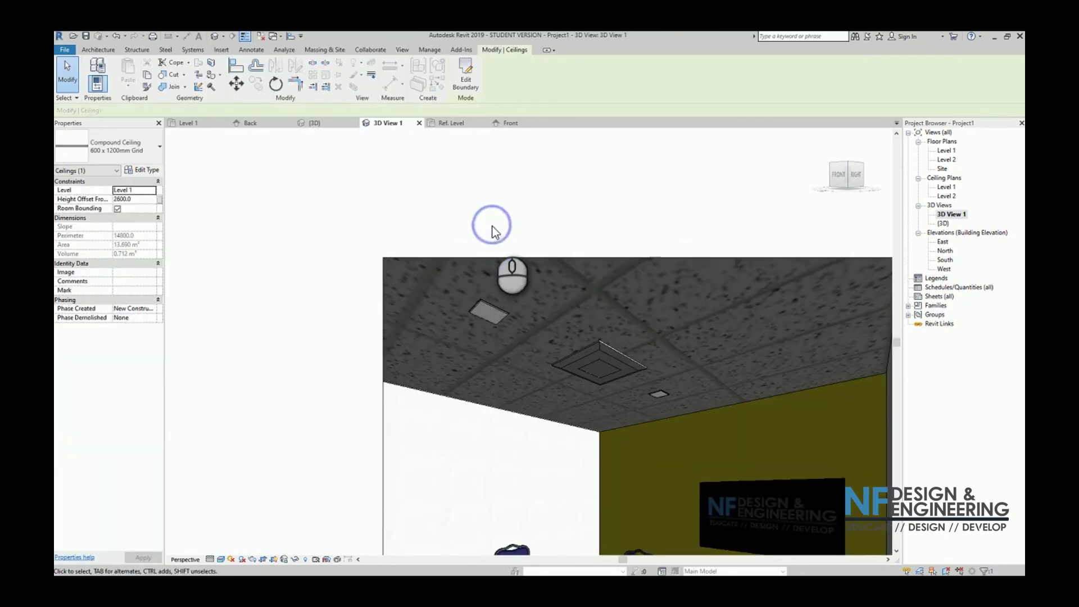
{"action": "left_click", "coordinate": [473, 318]}
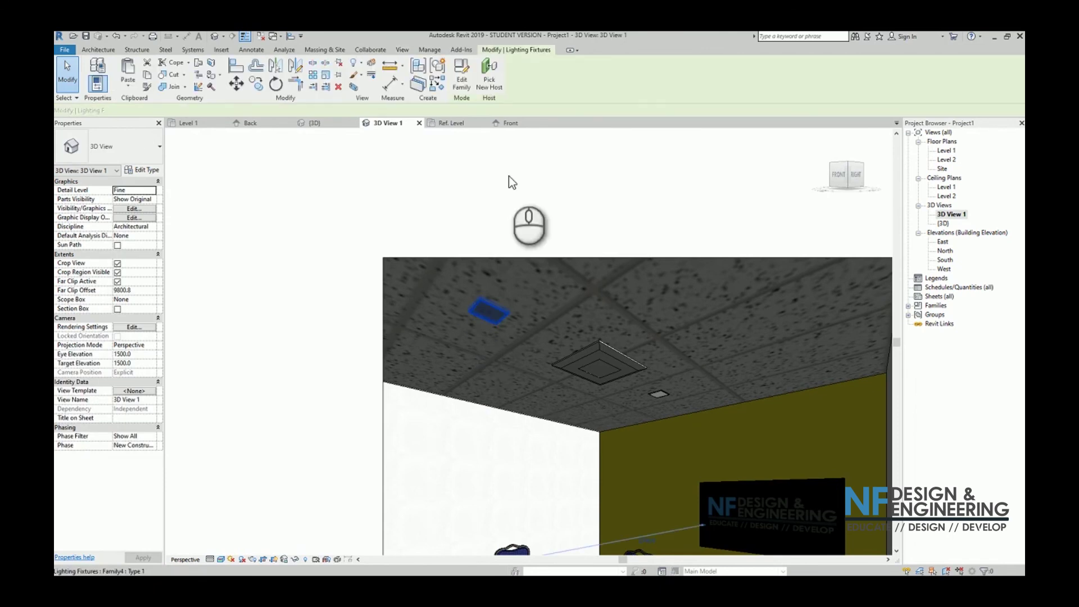
{"action": "left_click", "coordinate": [463, 83]}
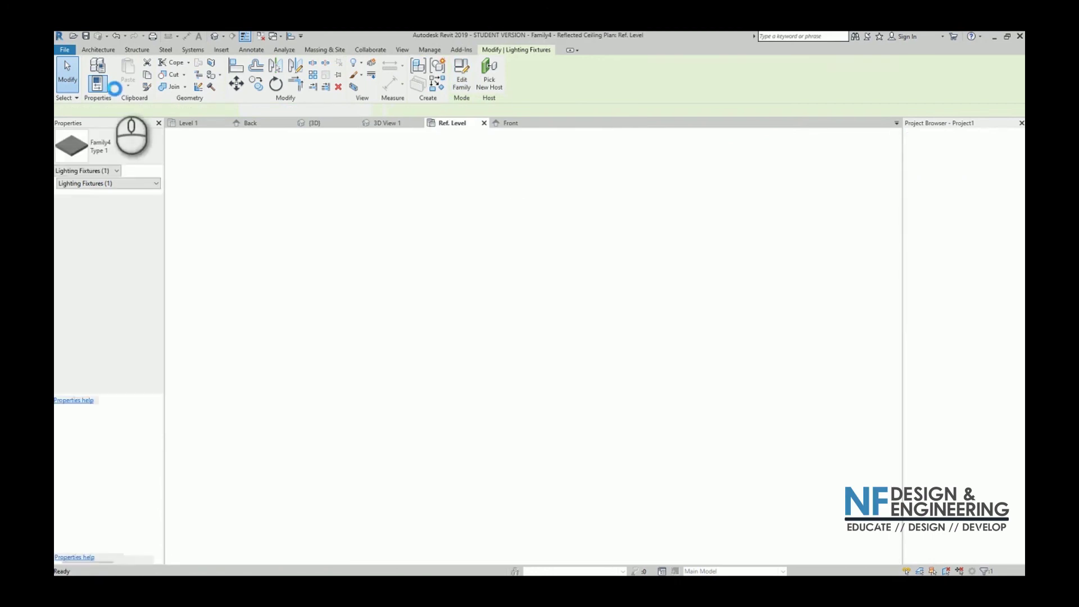
Set the initial color of the family's Type 1 light source to the Fluorescent (Warm White) preset and accept the family type changes.
{"action": "left_click", "coordinate": [444, 263]}
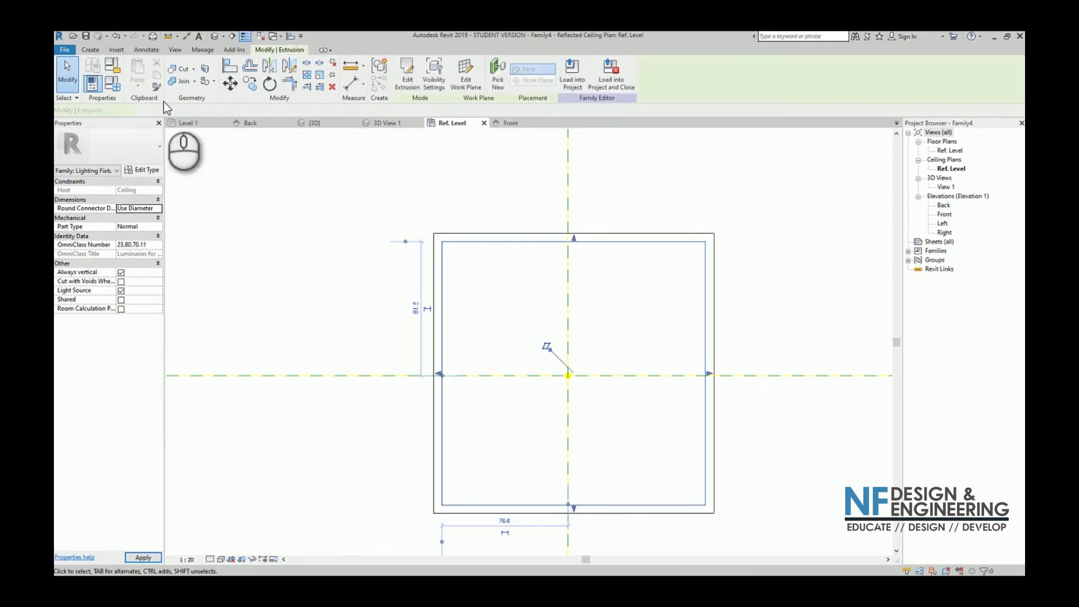
{"action": "left_click", "coordinate": [113, 87]}
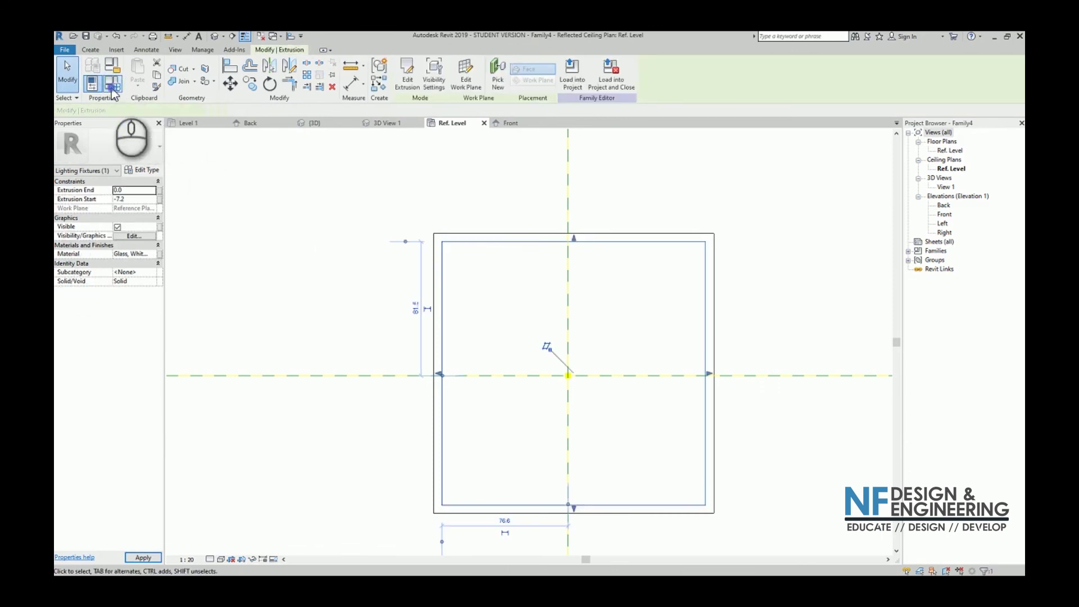
{"action": "left_click", "coordinate": [115, 89]}
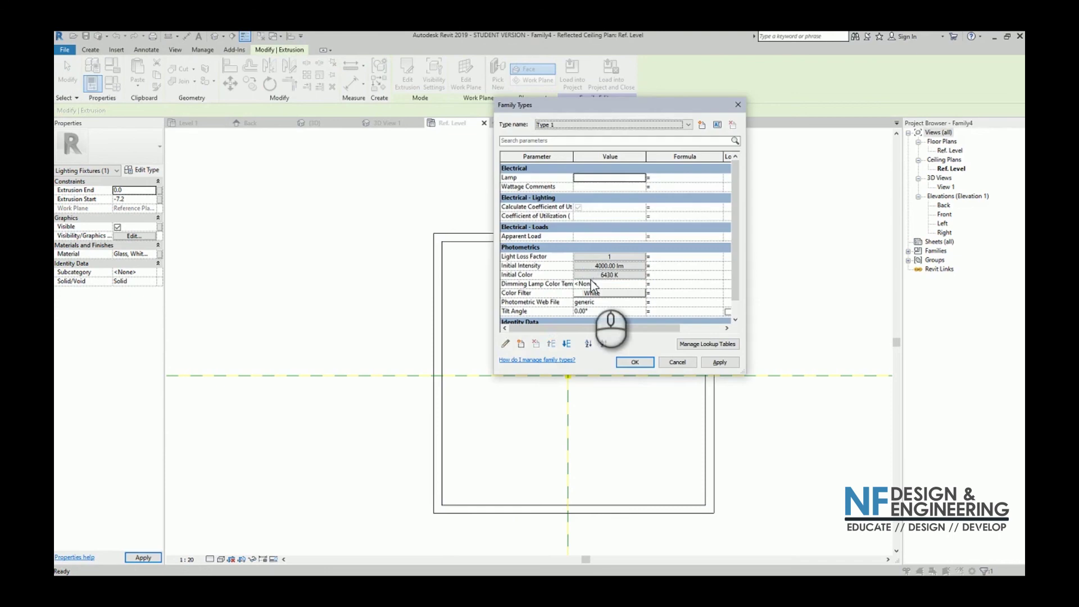
{"action": "left_click", "coordinate": [592, 275]}
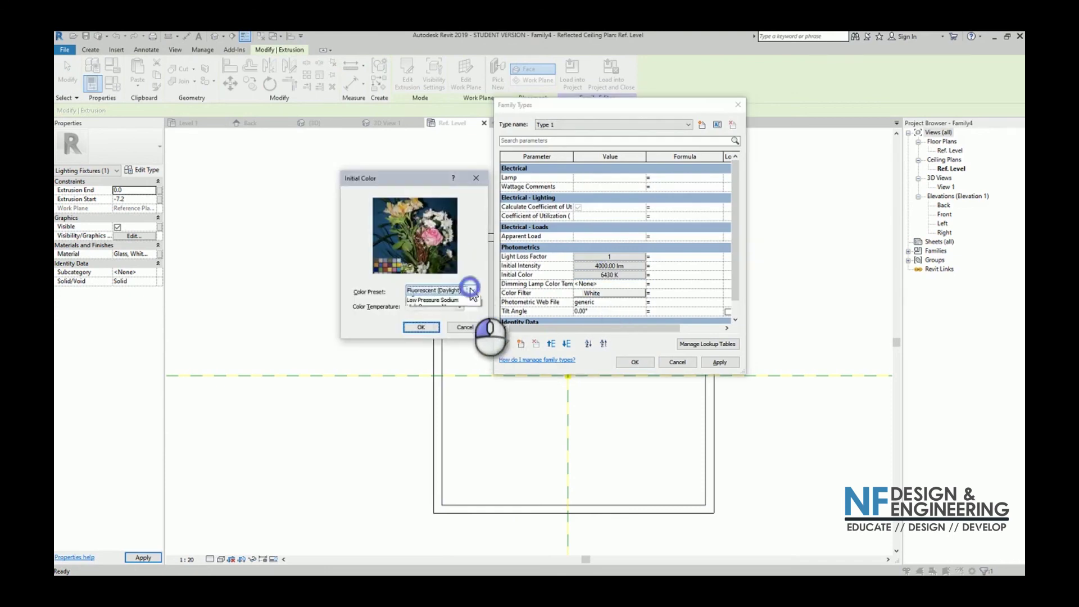
{"action": "left_click", "coordinate": [472, 290]}
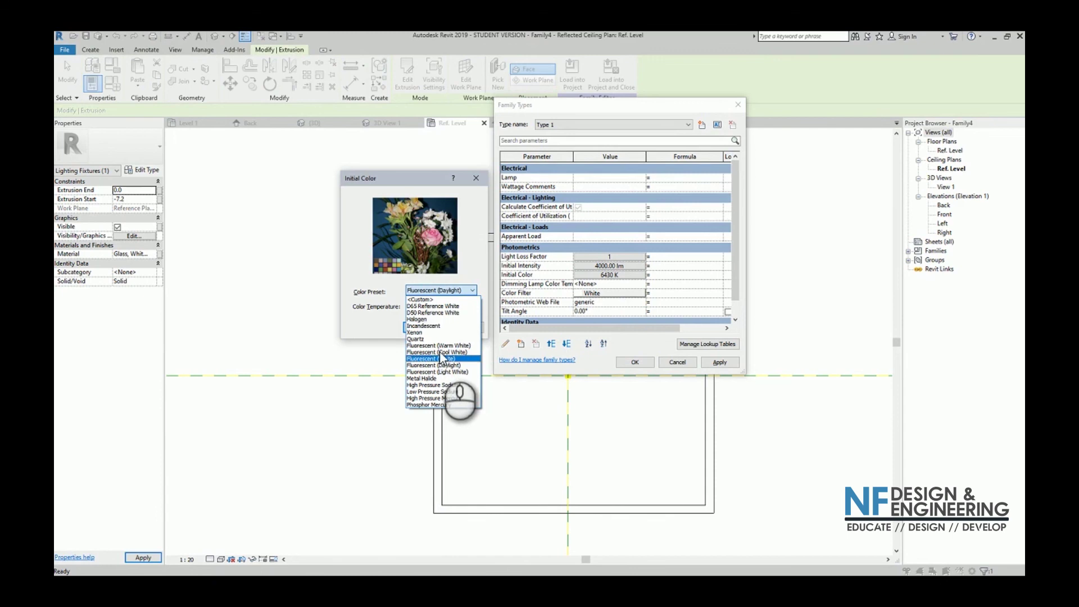
{"action": "left_click", "coordinate": [437, 351]}
{"action": "left_click", "coordinate": [474, 291]}
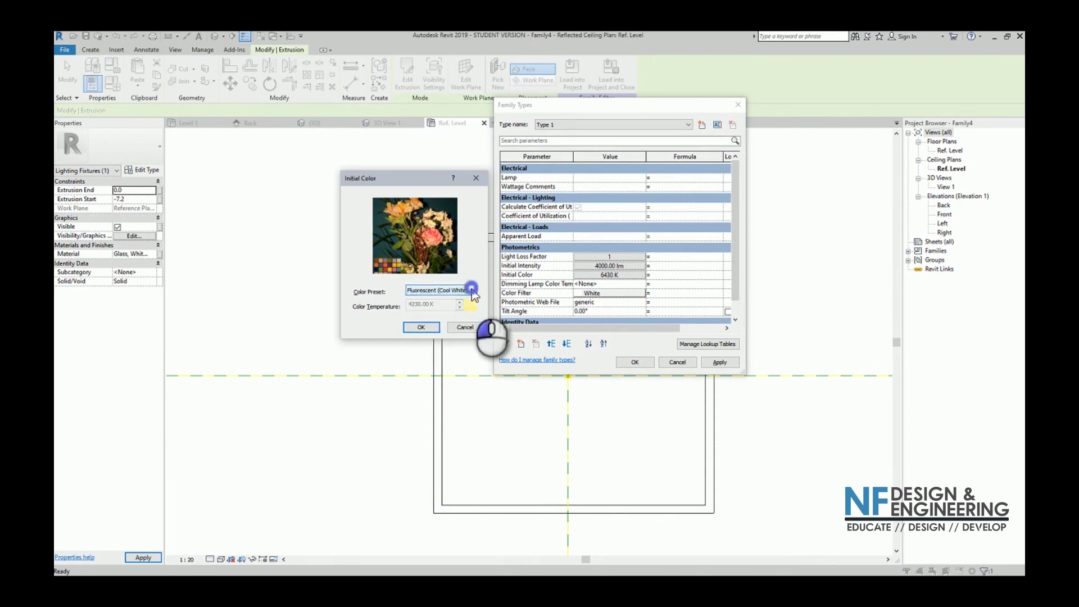
{"action": "left_click", "coordinate": [461, 345]}
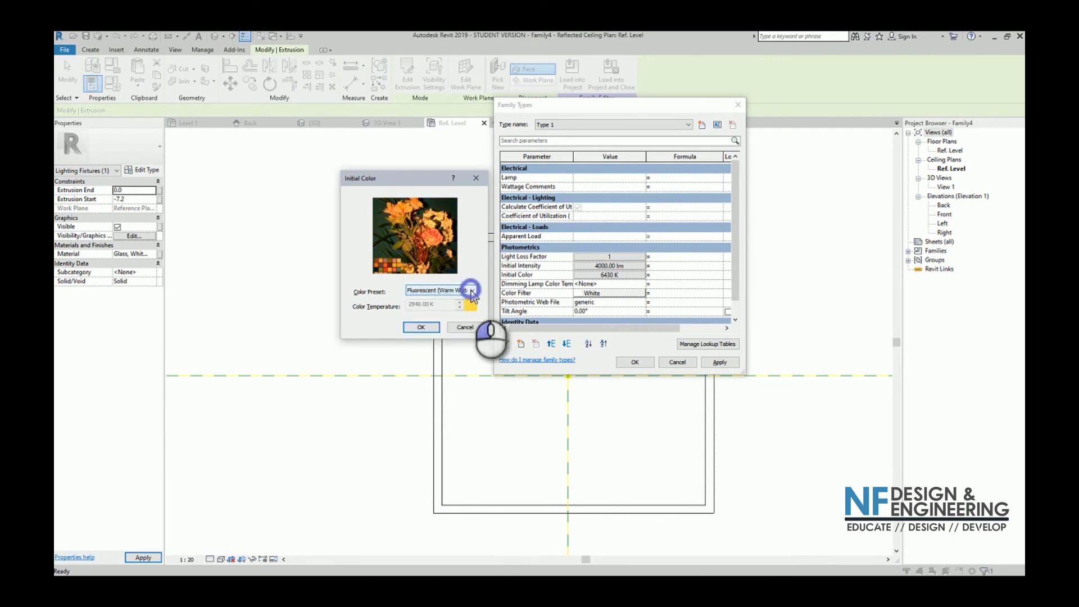
{"action": "left_click", "coordinate": [472, 290]}
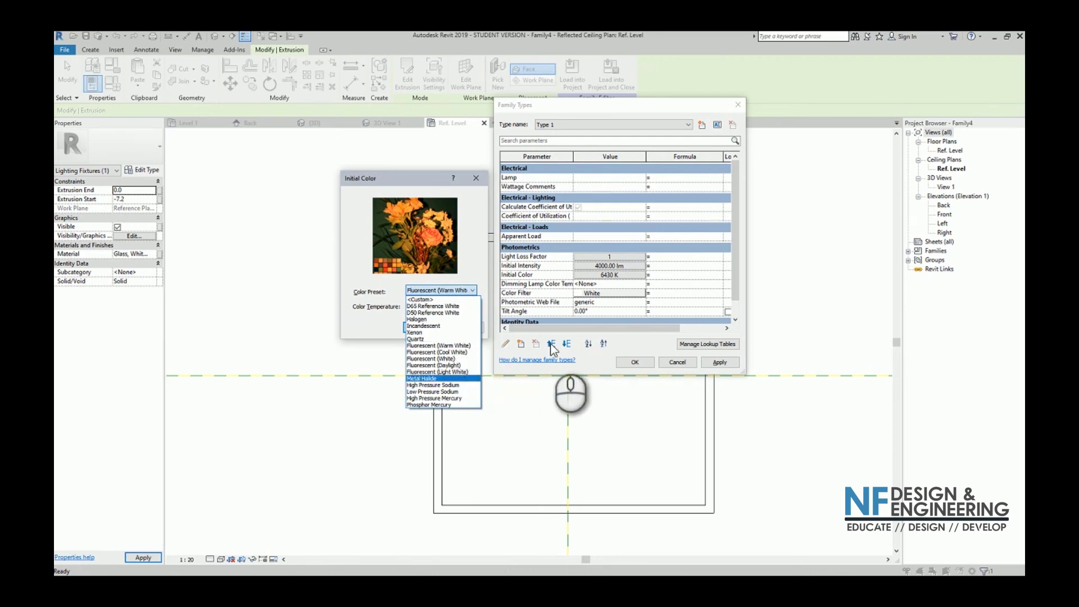
{"action": "left_click", "coordinate": [613, 338]}
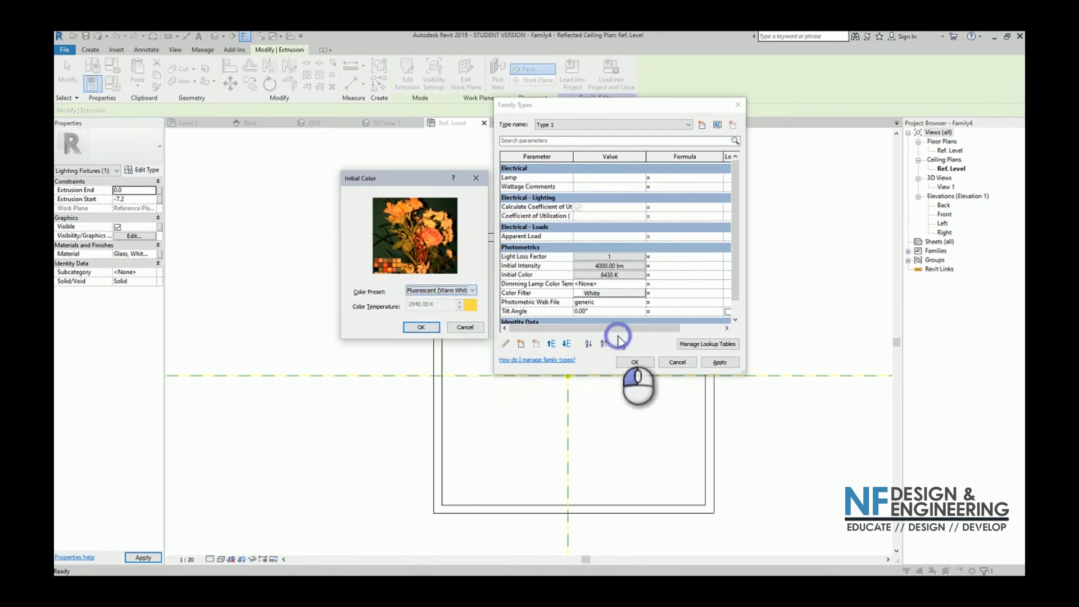
{"action": "left_click", "coordinate": [421, 328]}
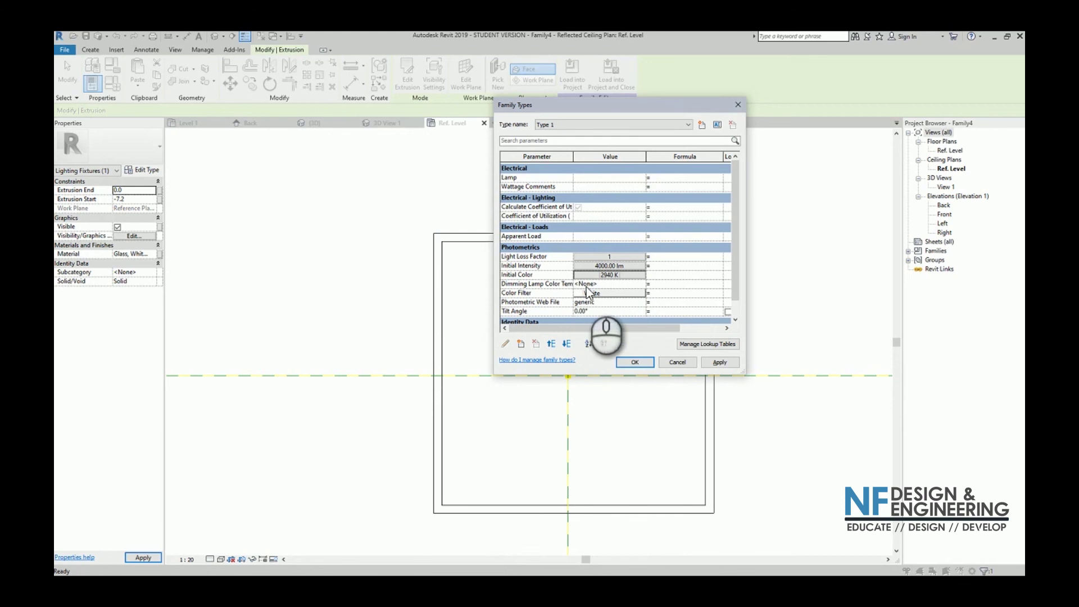
{"action": "left_click", "coordinate": [640, 362]}
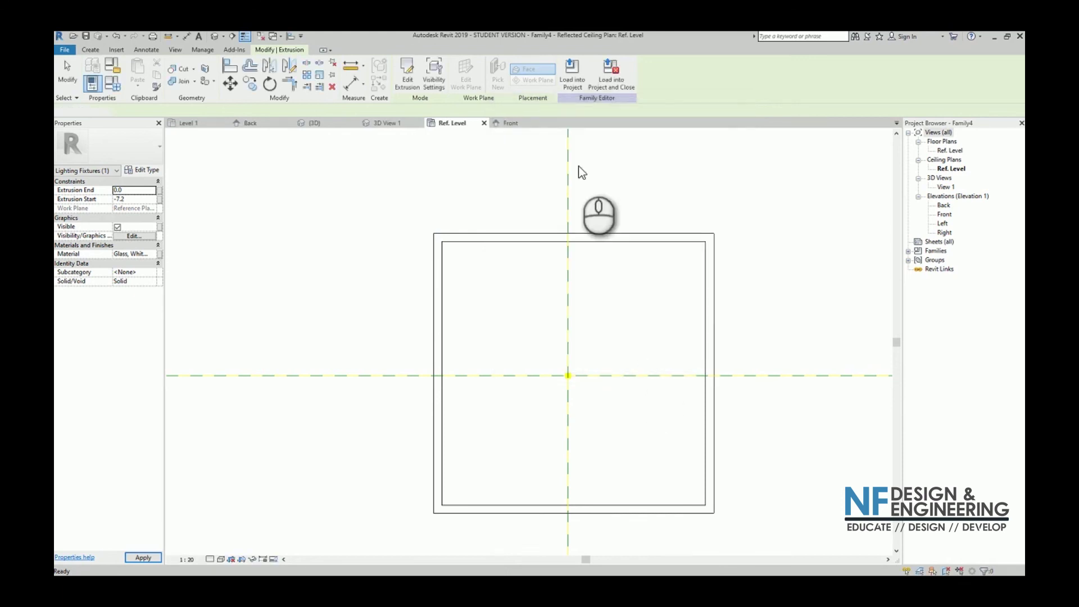
Load the edited lighting fixture family into Project1, replacing the version already used there.
{"action": "left_click", "coordinate": [584, 206]}
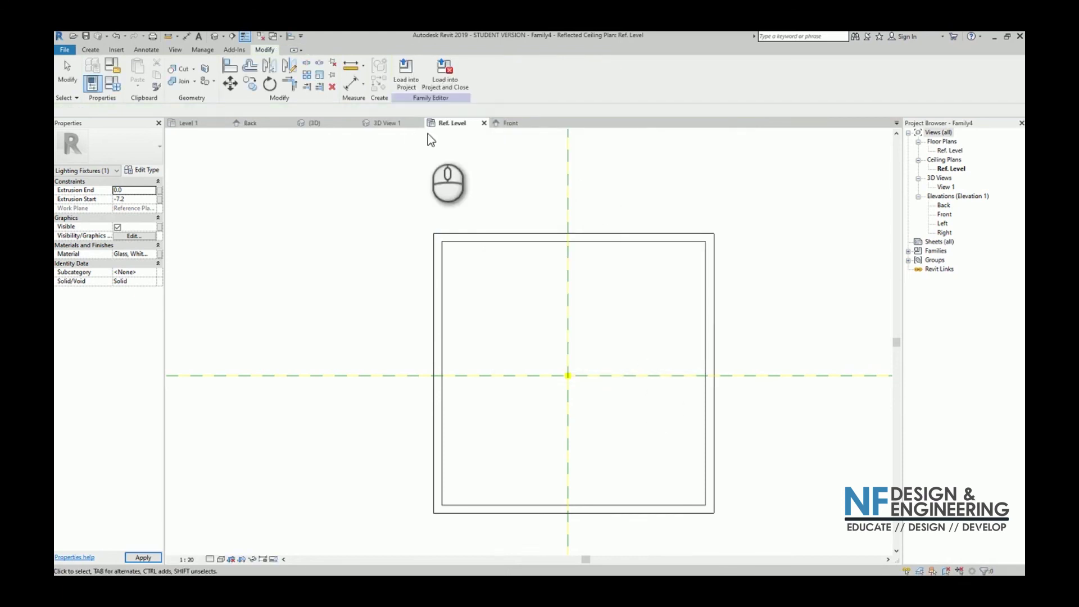
{"action": "left_click", "coordinate": [406, 82]}
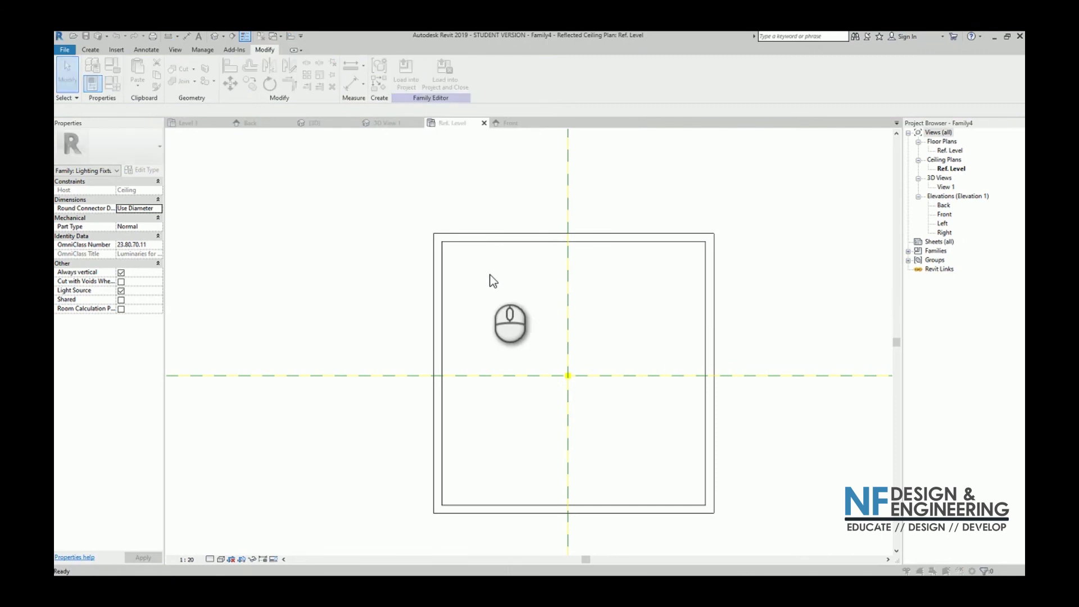
{"action": "left_click", "coordinate": [530, 451]}
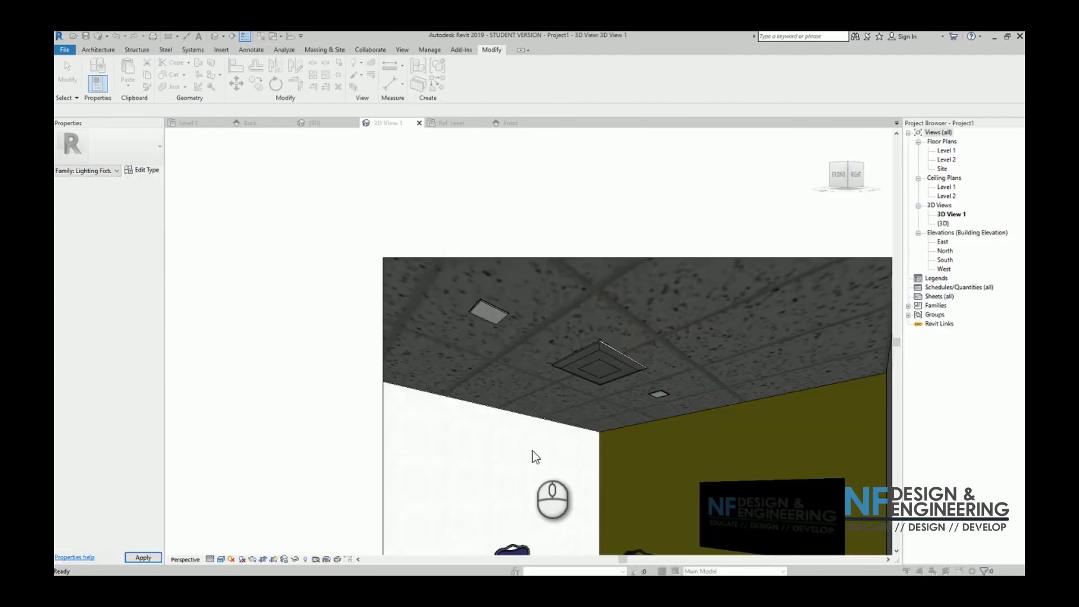
{"action": "left_click", "coordinate": [494, 303]}
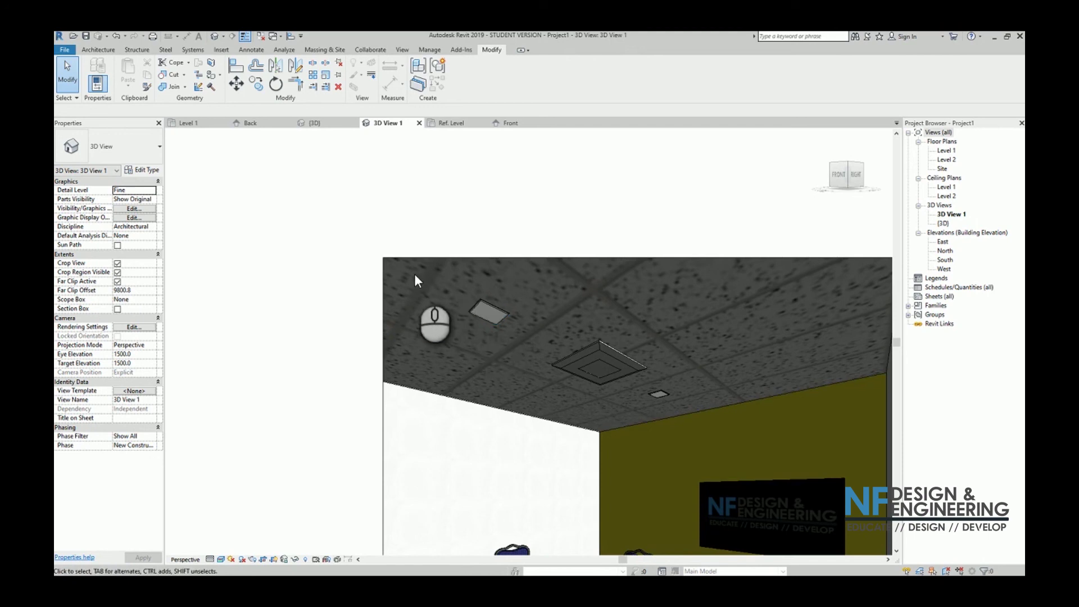
Render the whole of 3D View 1 with the existing Draft settings, move the progress window off the image, and stop the rendering.
{"action": "scroll", "coordinate": [383, 237], "scroll_direction": "down", "scroll_amount": 5}
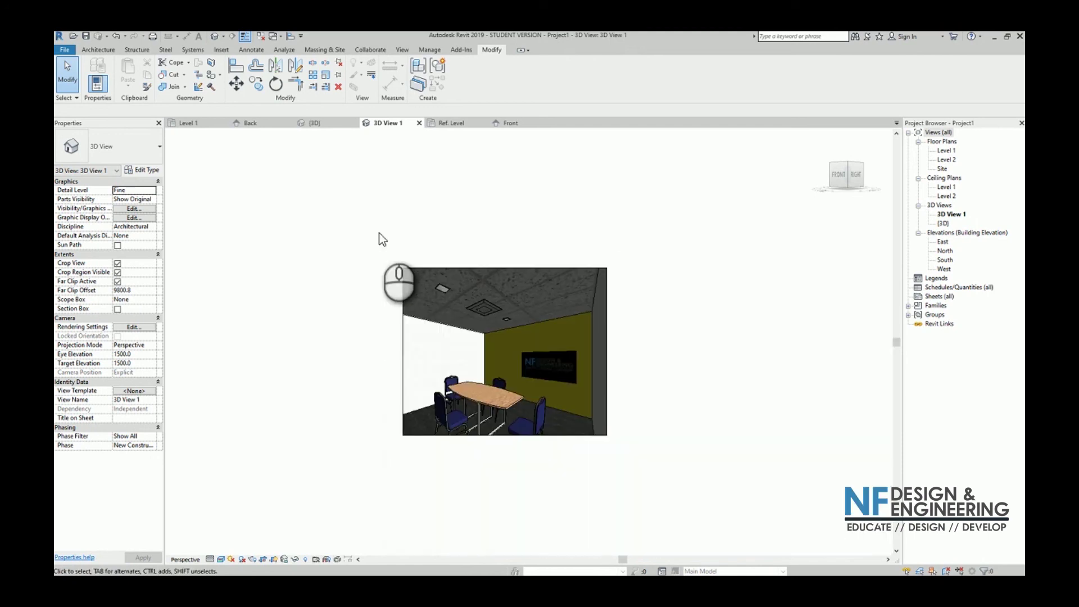
{"action": "scroll", "coordinate": [462, 328], "scroll_direction": "up", "scroll_amount": 2}
{"action": "scroll", "coordinate": [462, 328], "scroll_direction": "up", "scroll_amount": 2}
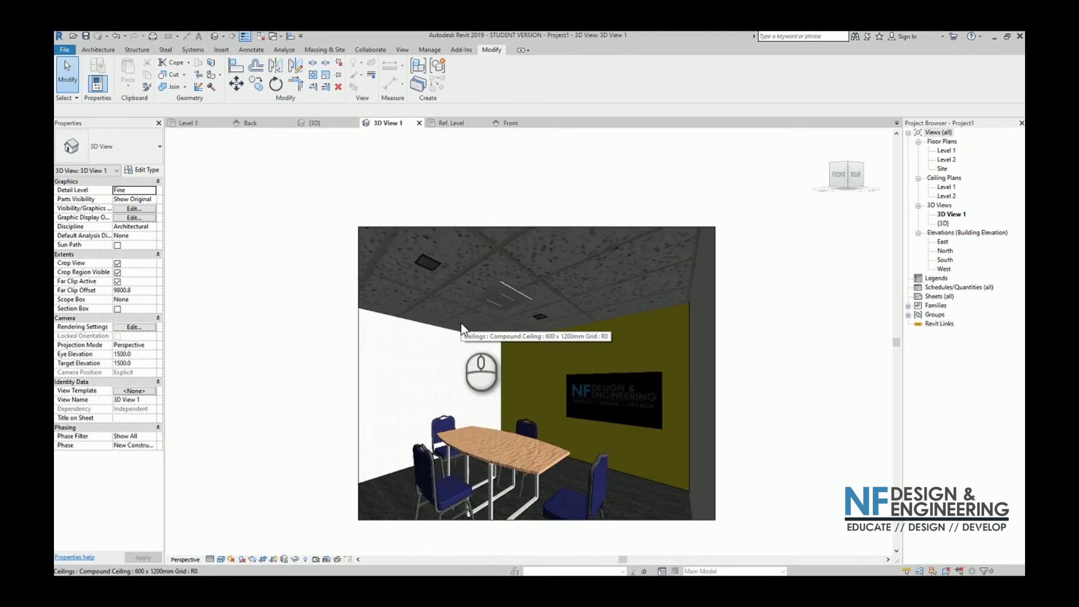
{"action": "key", "text": "r"}
{"action": "key", "text": "r"}
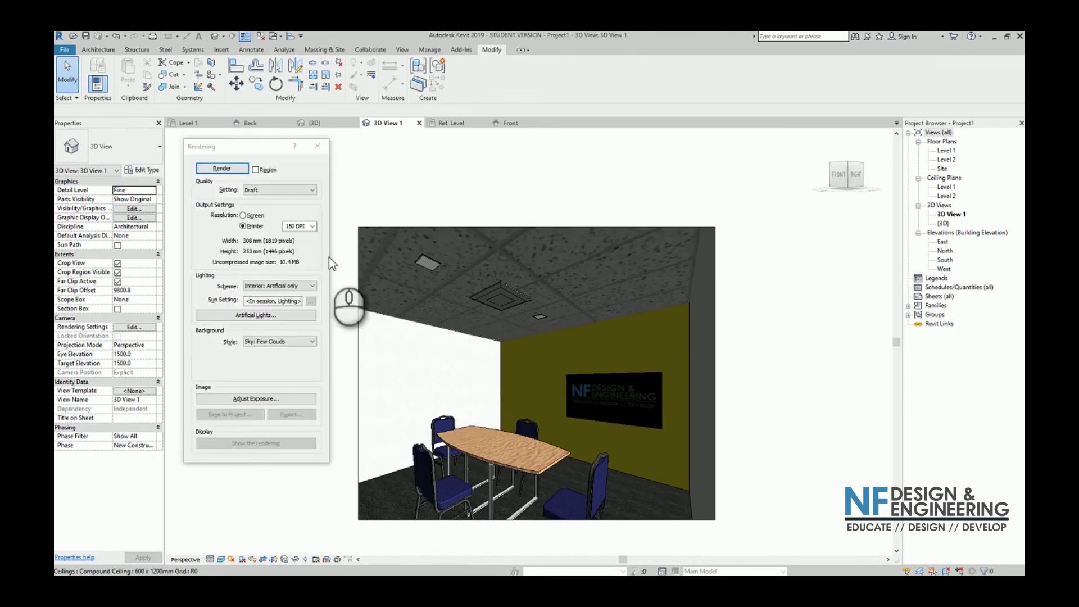
{"action": "left_click", "coordinate": [217, 168]}
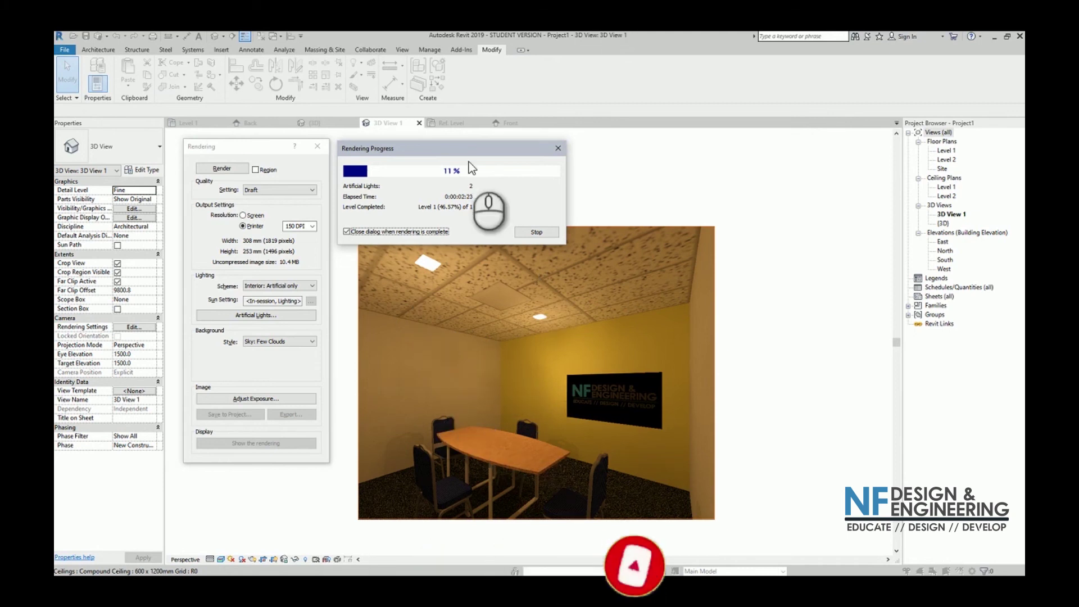
{"action": "left_click_drag", "start_coordinate": [468, 146], "coordinate": [474, 109]}
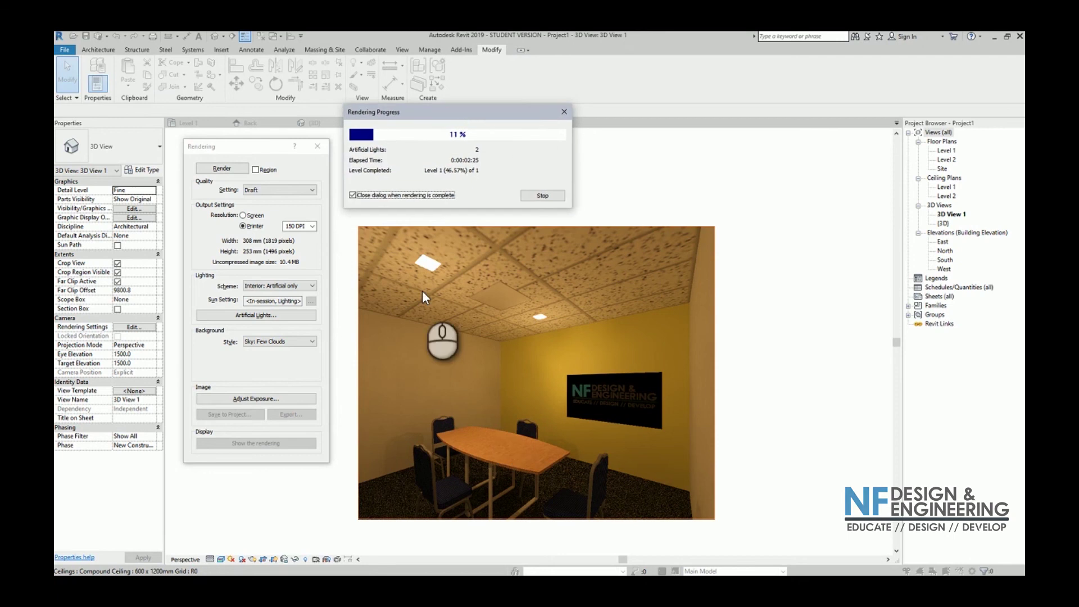
{"action": "left_click", "coordinate": [542, 196]}
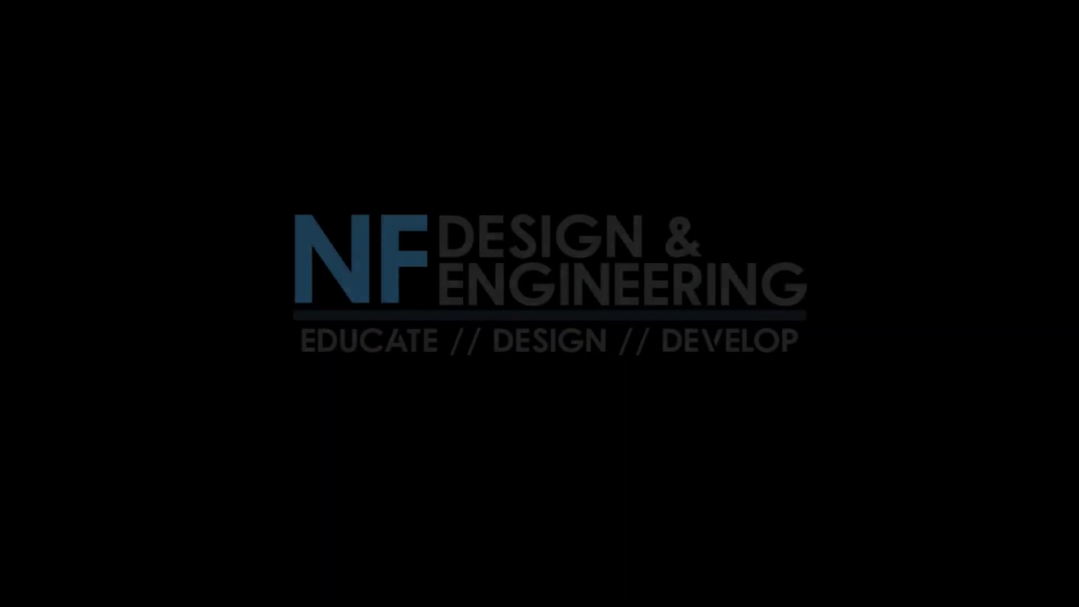